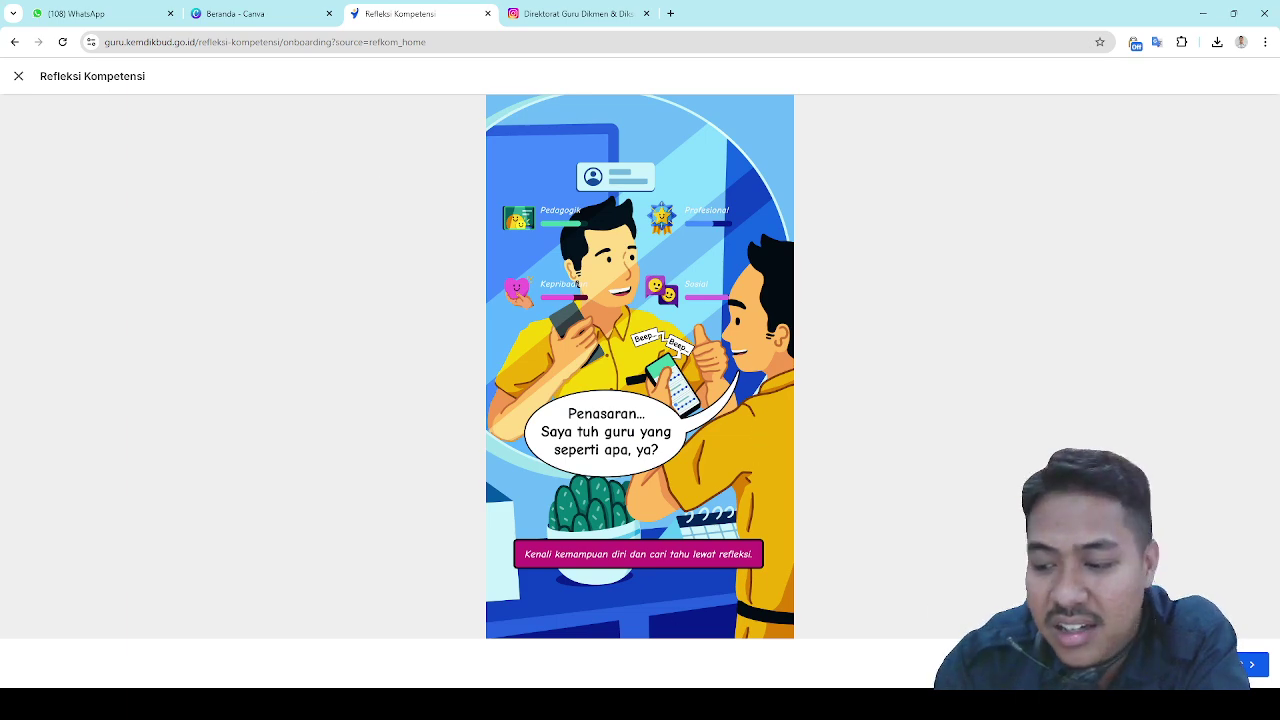
Go through the Refleksi Kompetensi introduction slides to reach the reflection results page
click(1252, 664)
click(1252, 664)
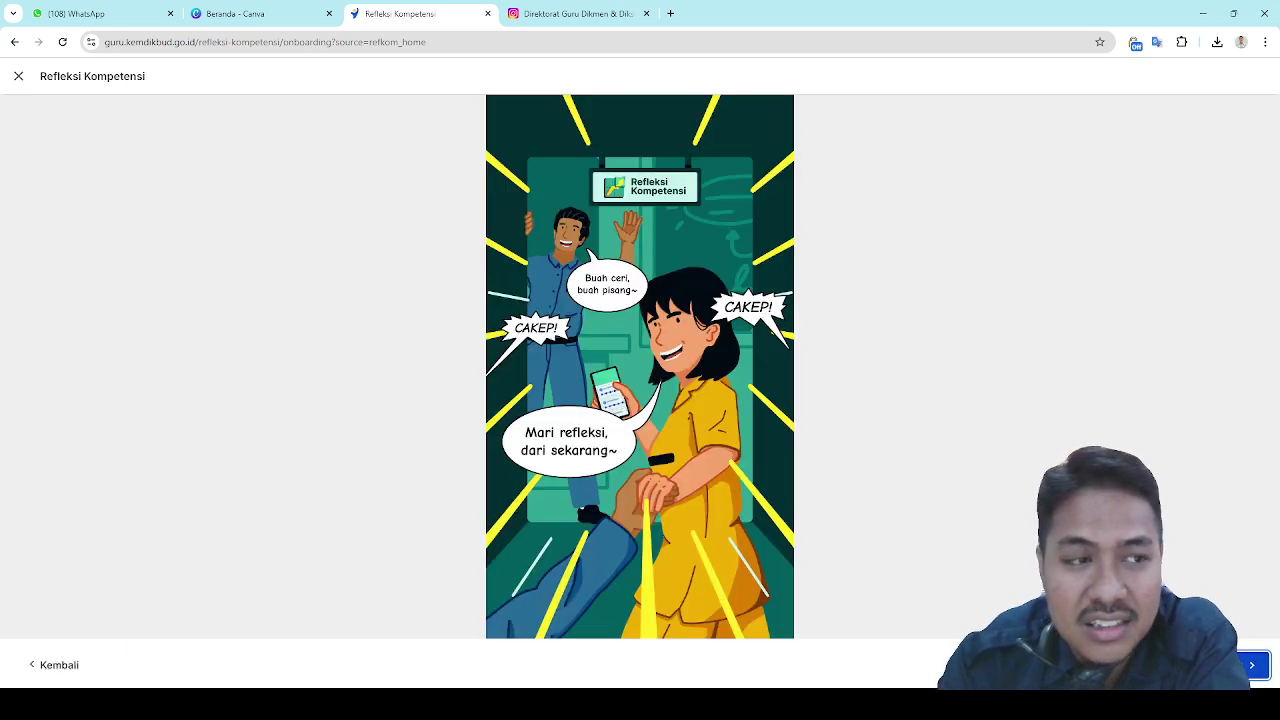
click(1252, 664)
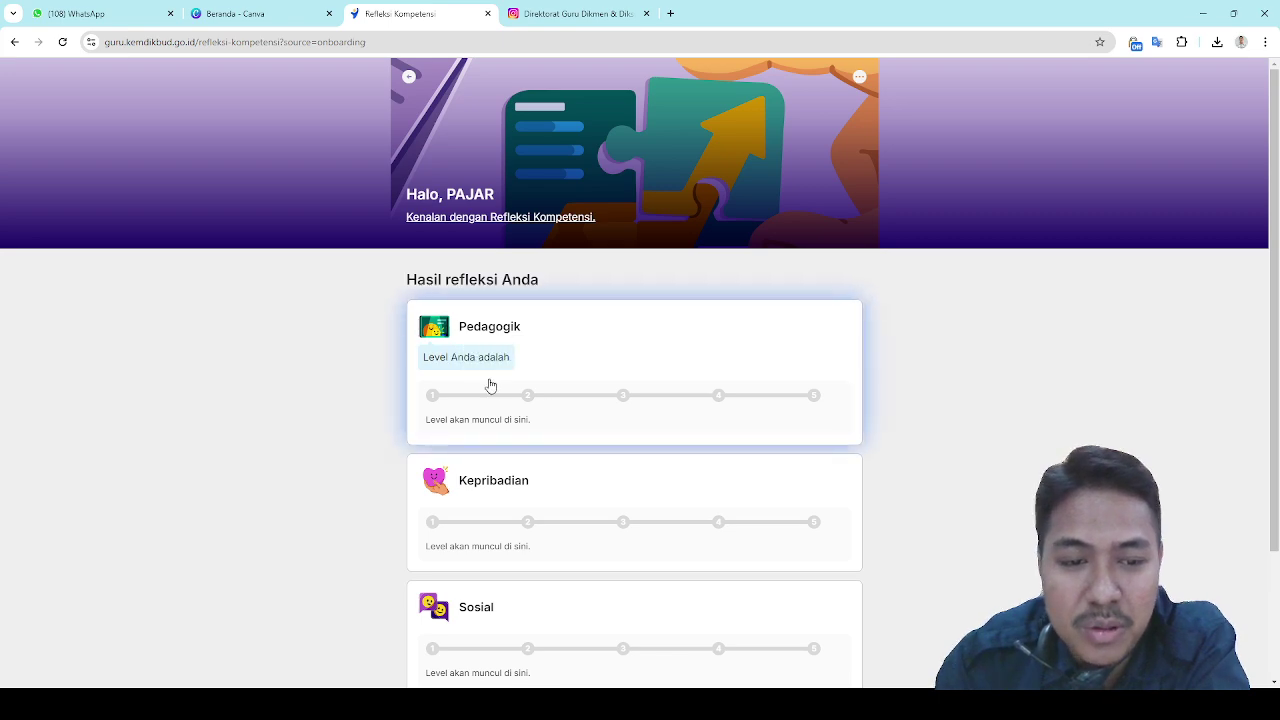
Examine the Pedagogik, Kepribadian, Sosial and Profesional reflection result cards, and return to the home page
scroll(490, 385, down, 2)
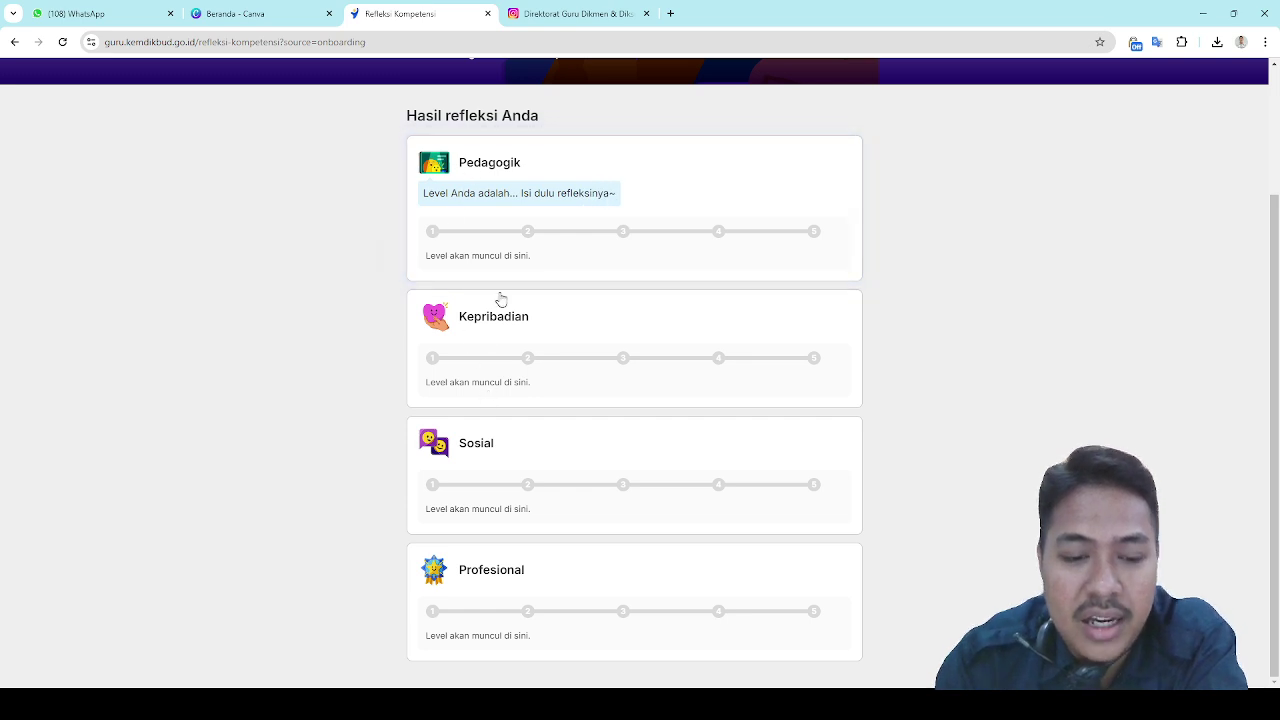
scroll(351, 380, up, 2)
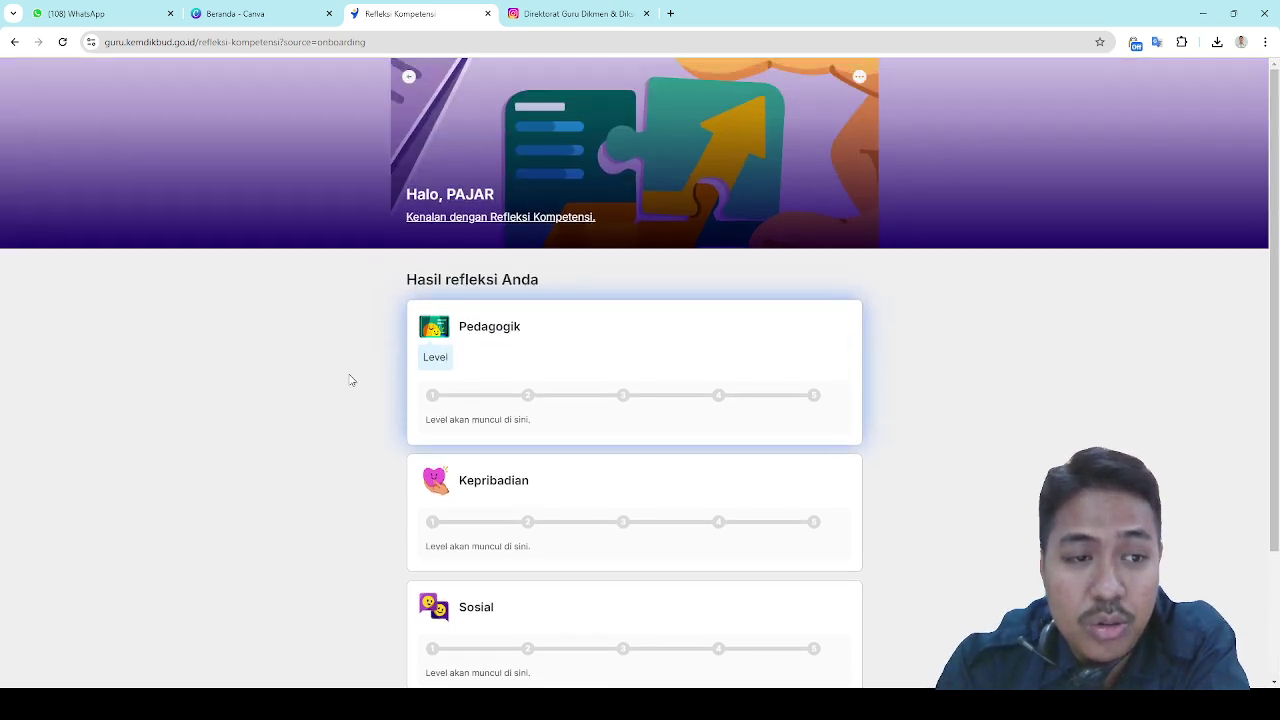
scroll(350, 378, down, 1)
scroll(372, 362, down, 1)
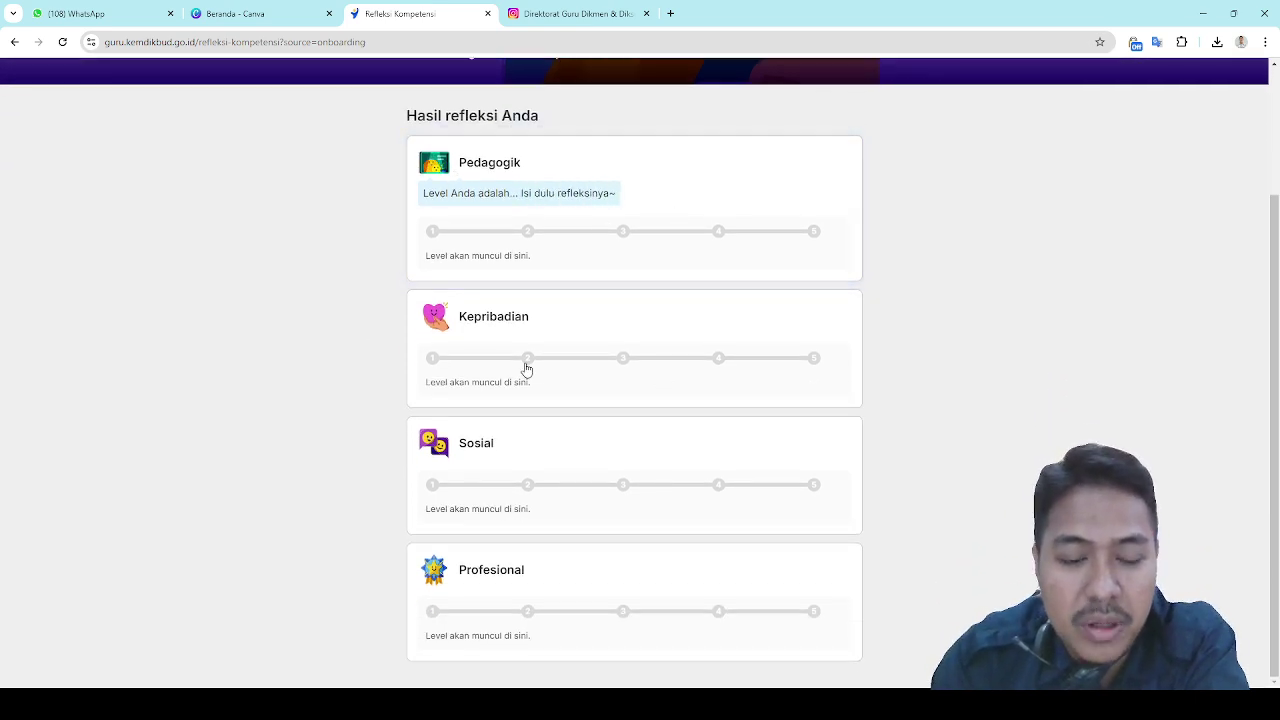
scroll(733, 333, up, 1)
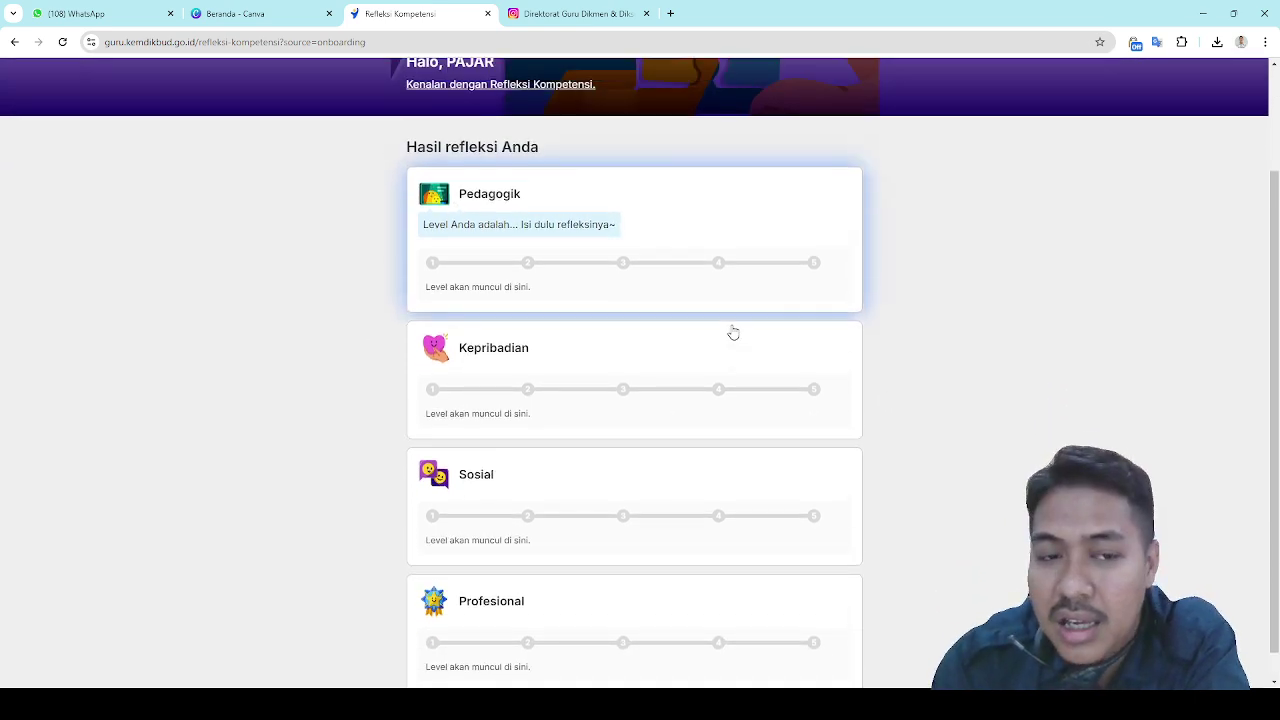
scroll(733, 333, up, 4)
click(411, 78)
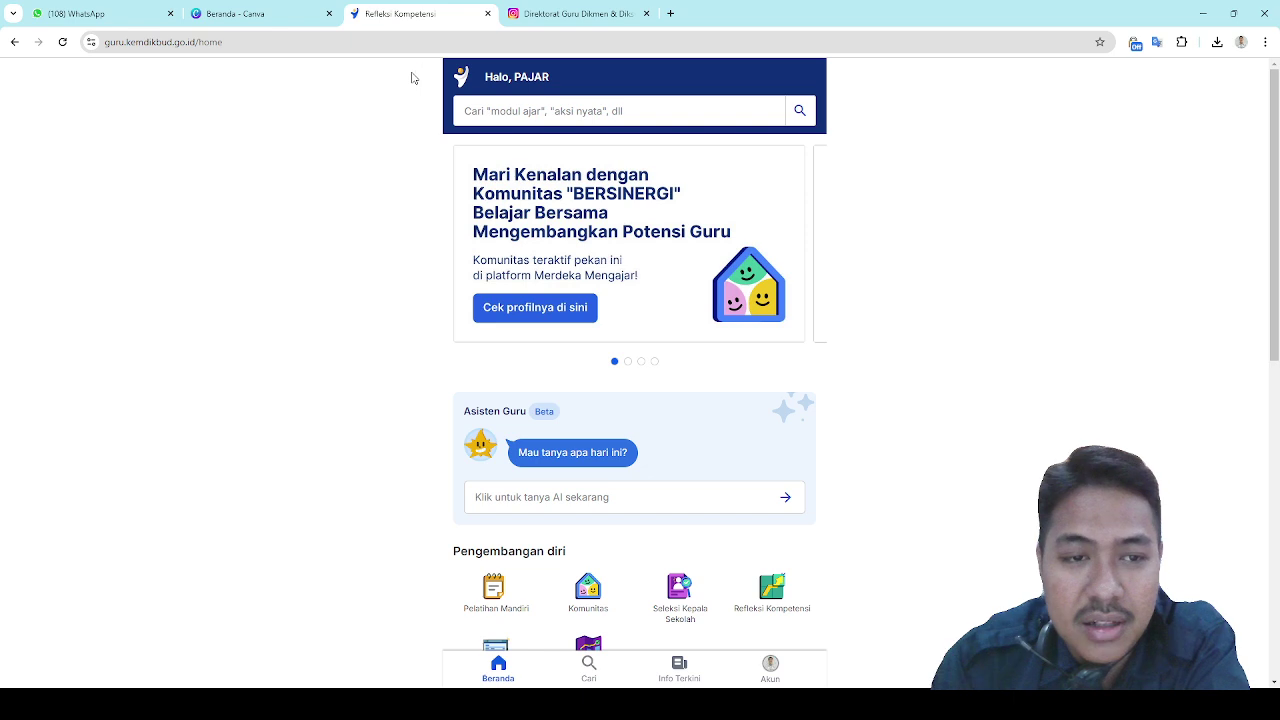
Open the LMS service under Pengembangan diri to view its sign-in page, and return to the home page
scroll(907, 343, down, 4)
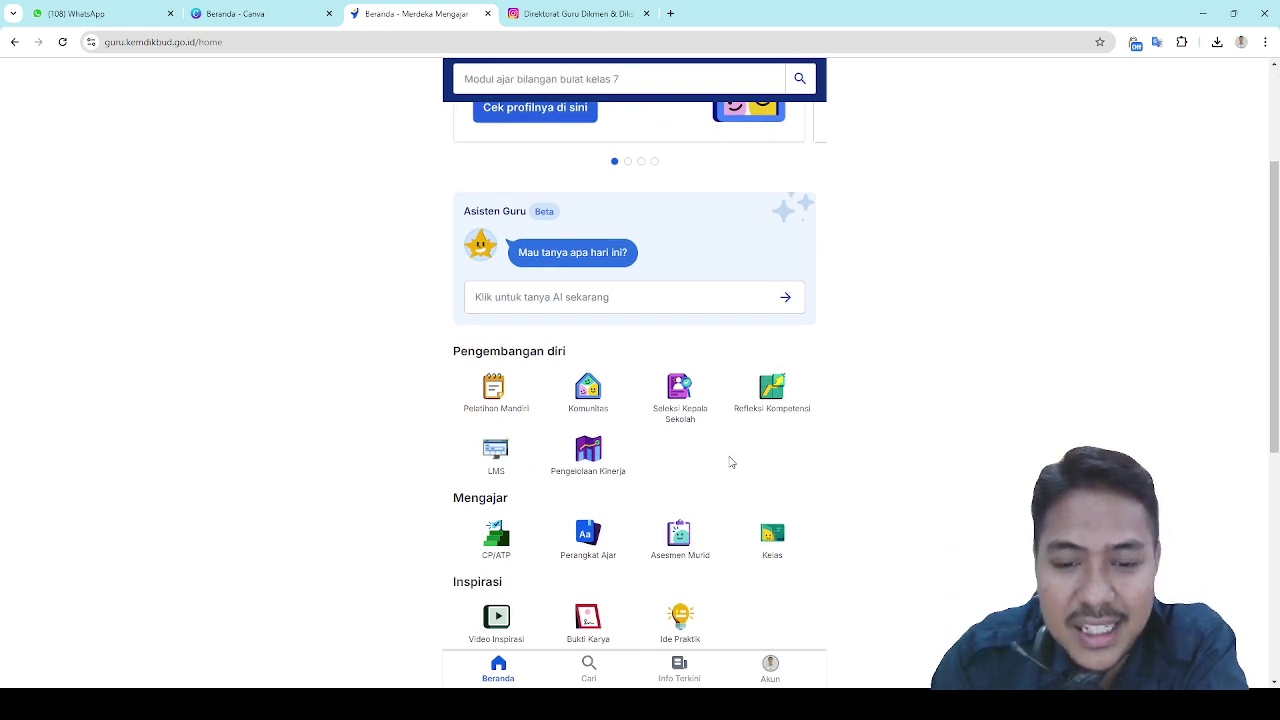
click(495, 470)
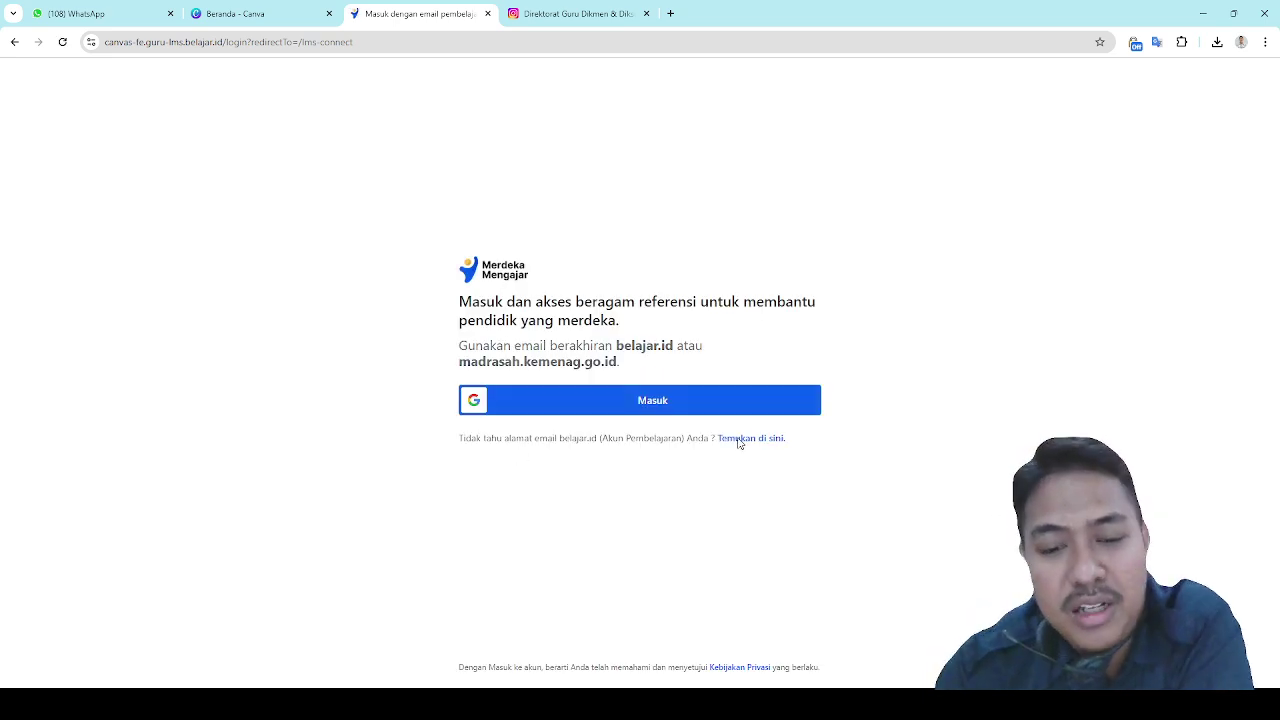
click(15, 42)
Open Pengelolaan Kinerja under Pengembangan diri, and return to the home page
scroll(657, 560, down, 2)
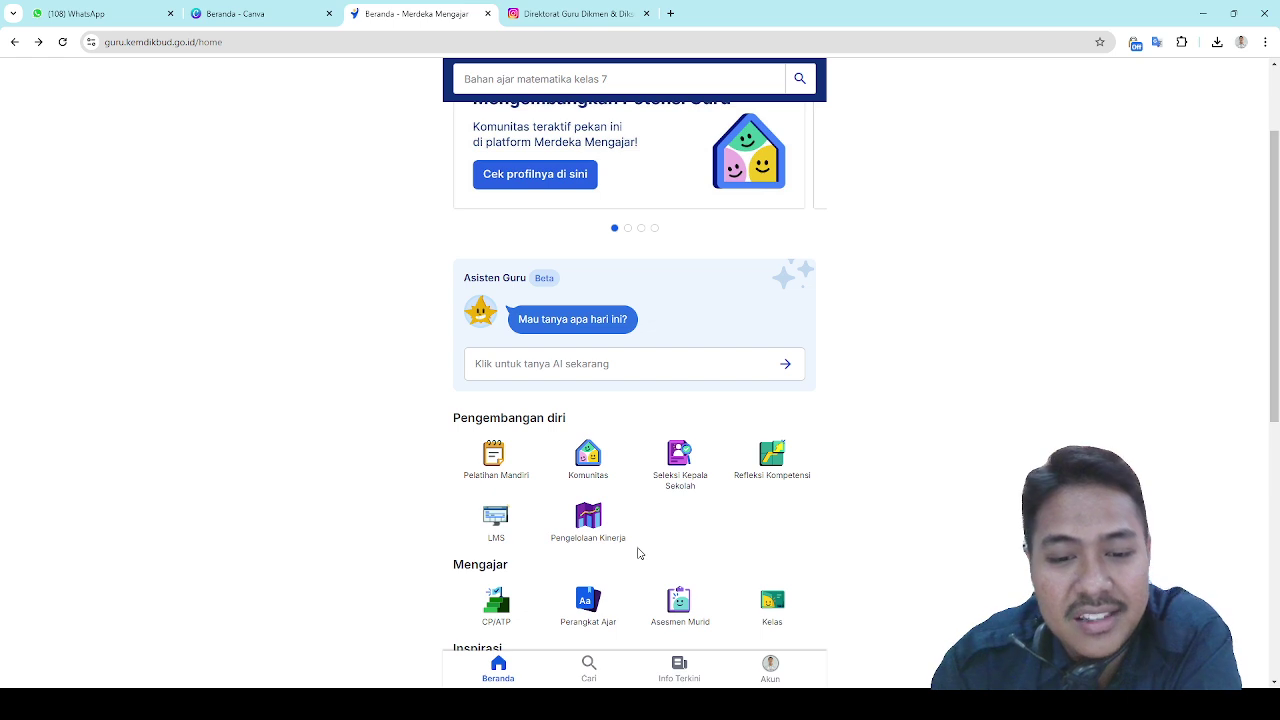
scroll(652, 535, down, 2)
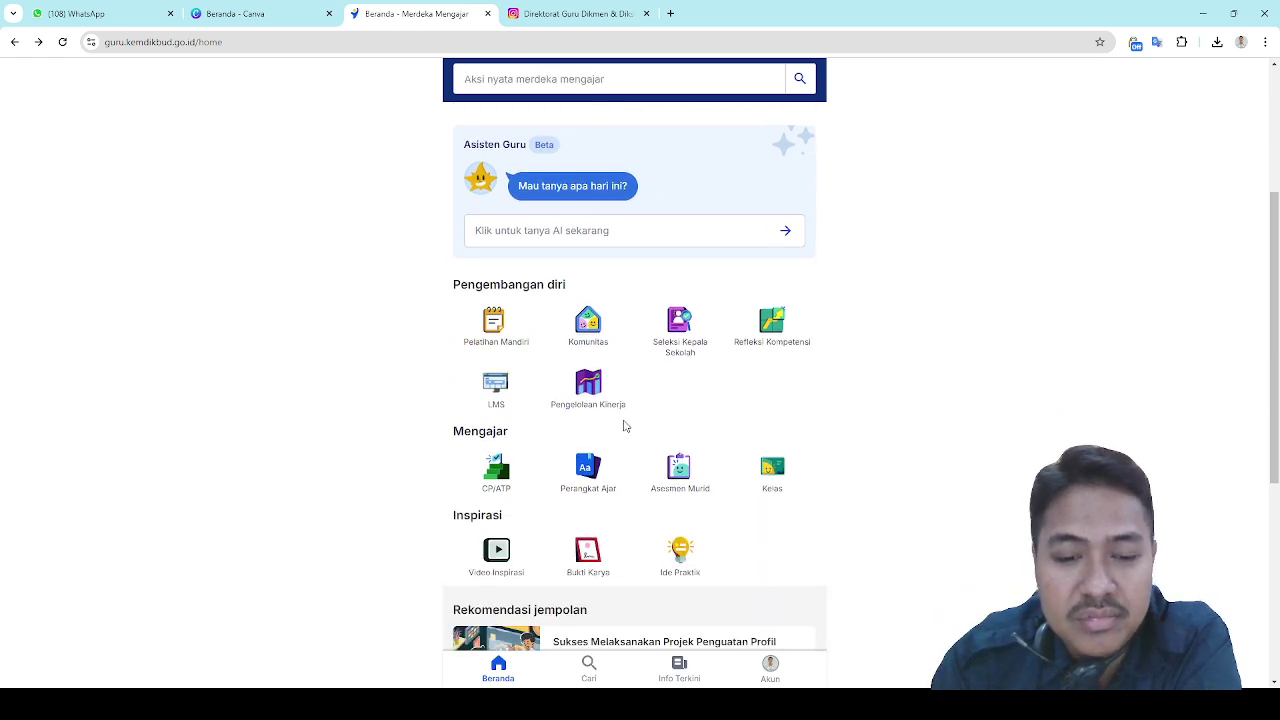
click(600, 396)
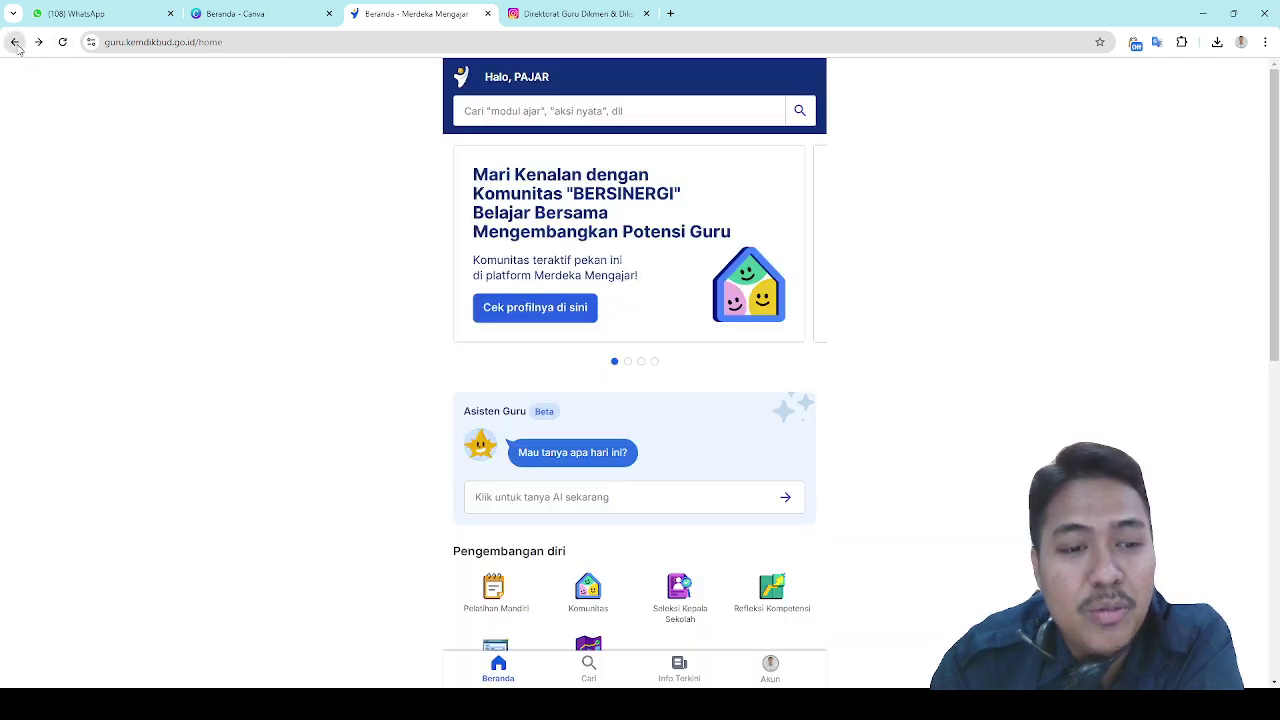
click(14, 42)
Open CP/ATP in the Mengajar section and set the education level to SD-SMA/sederajat
scroll(690, 555, down, 2)
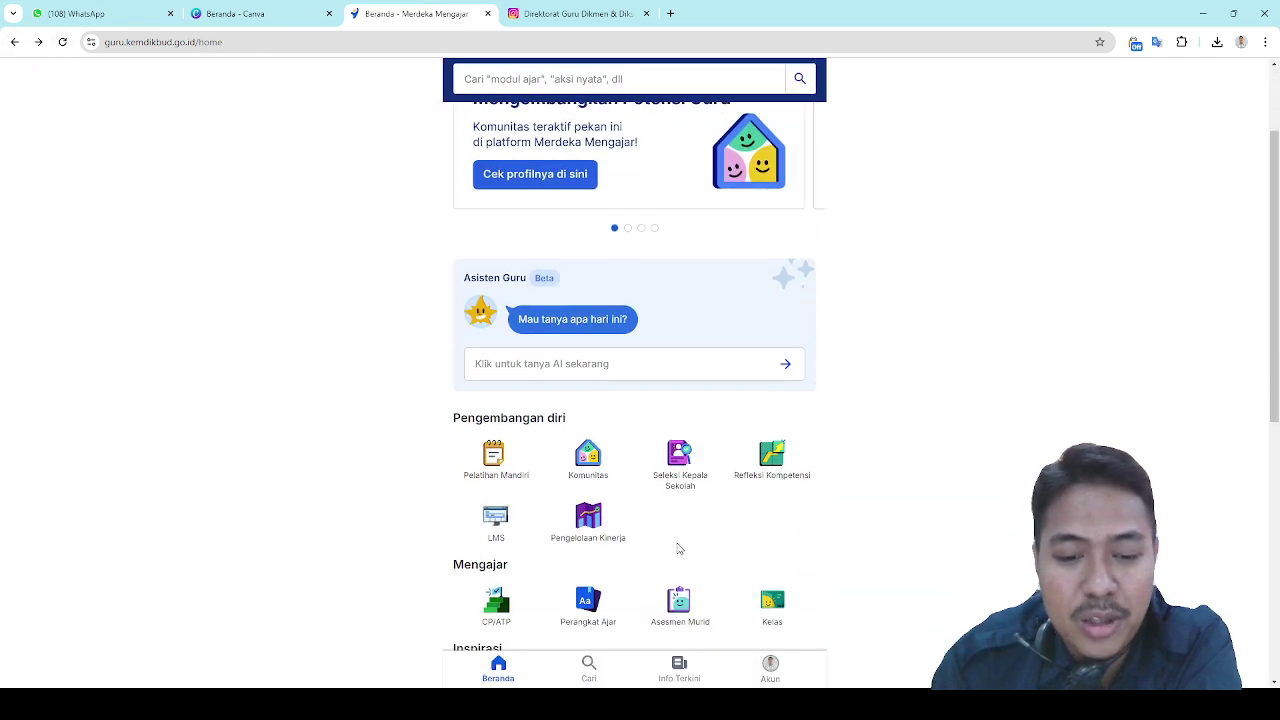
scroll(700, 530, down, 1)
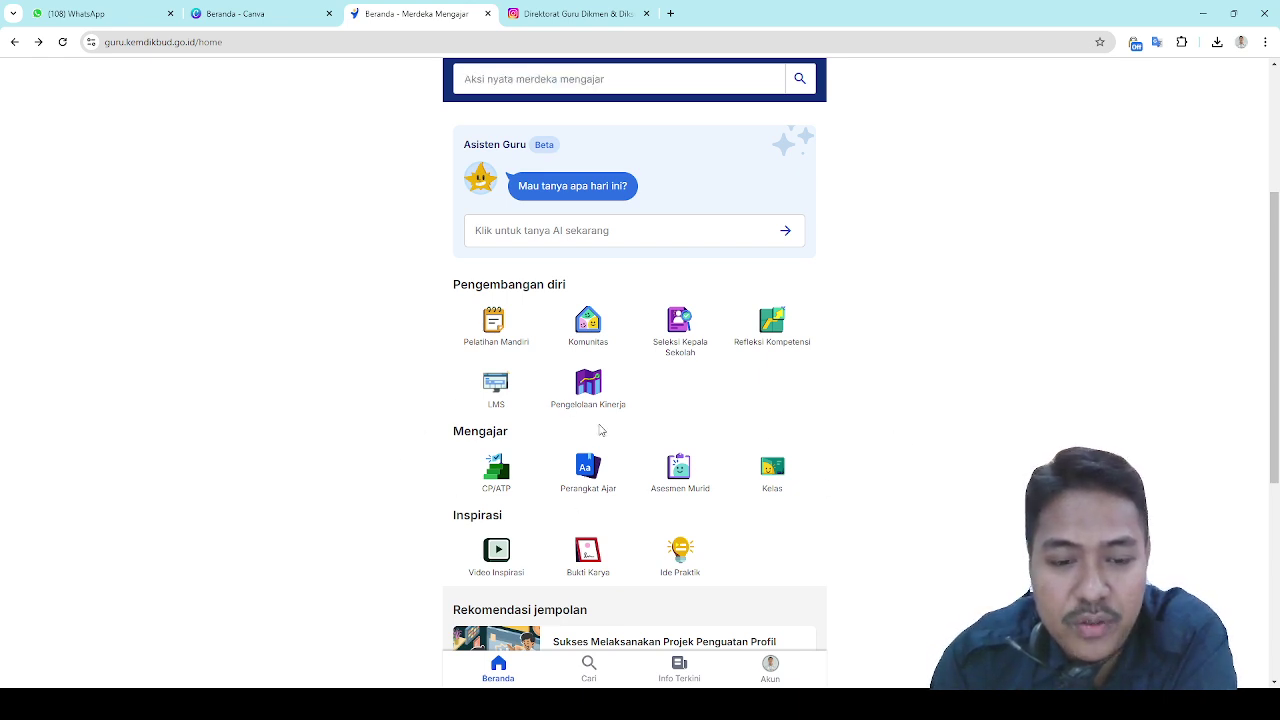
click(499, 480)
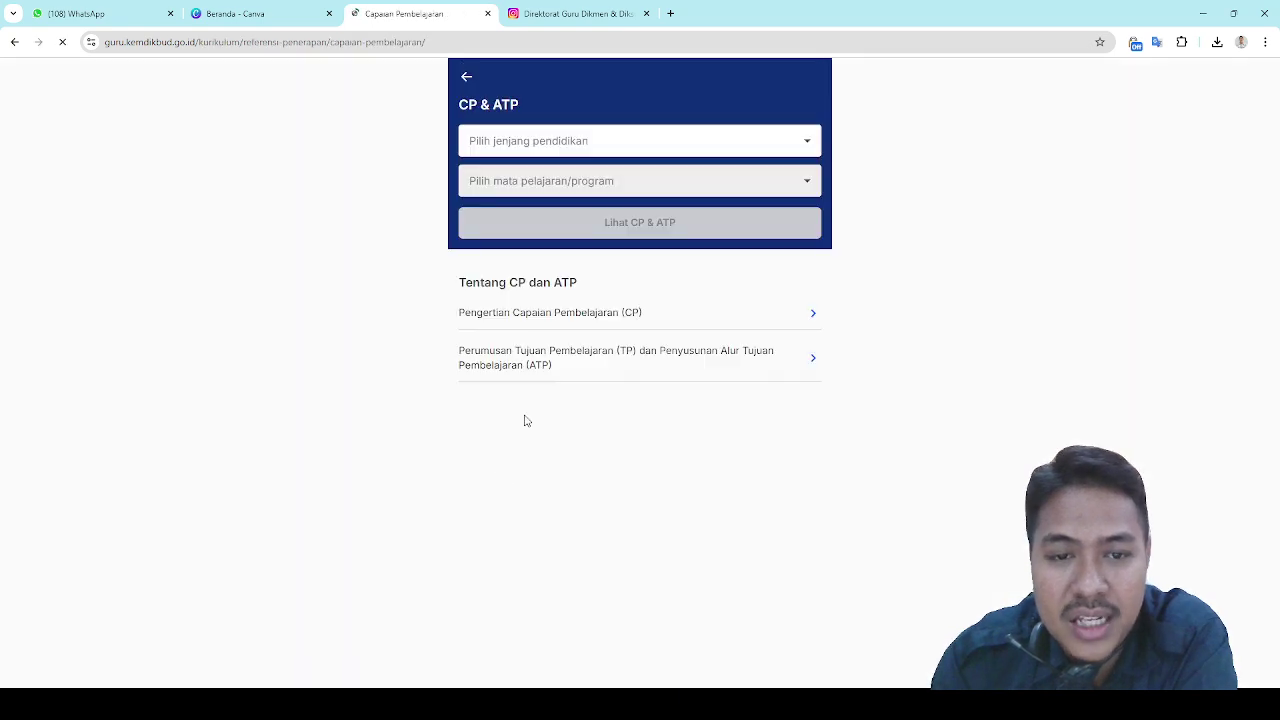
click(604, 140)
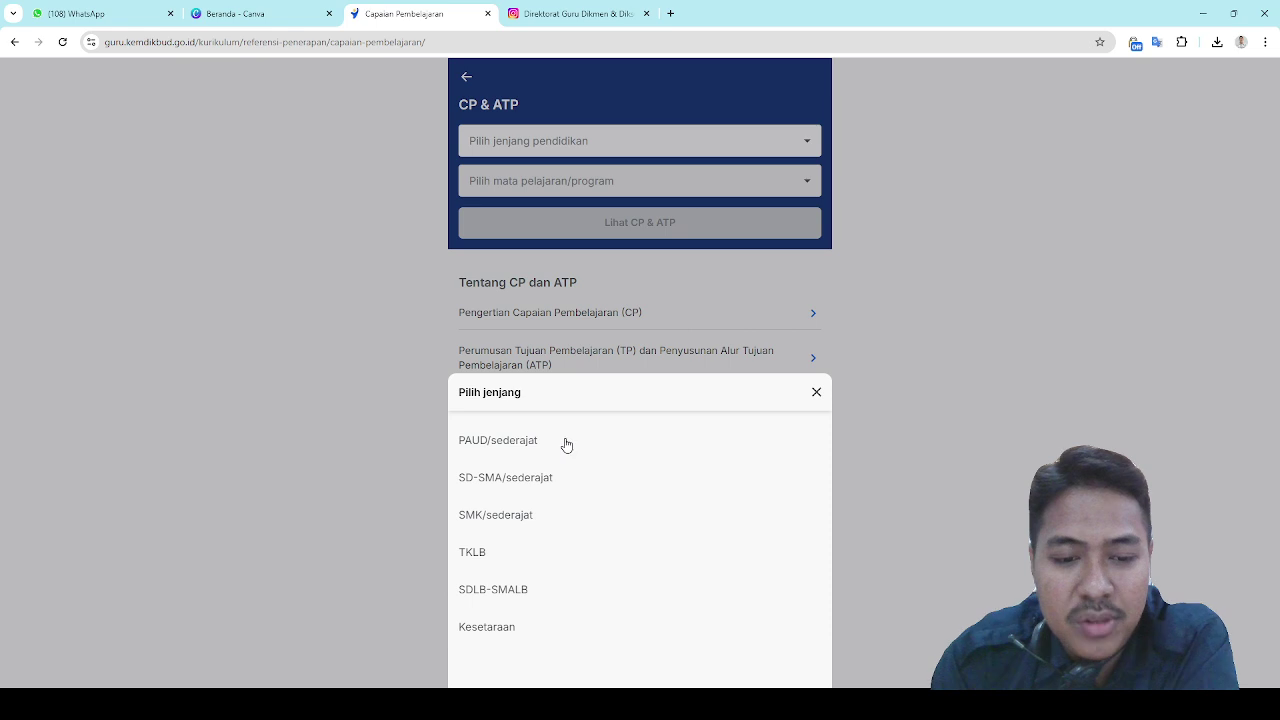
click(515, 486)
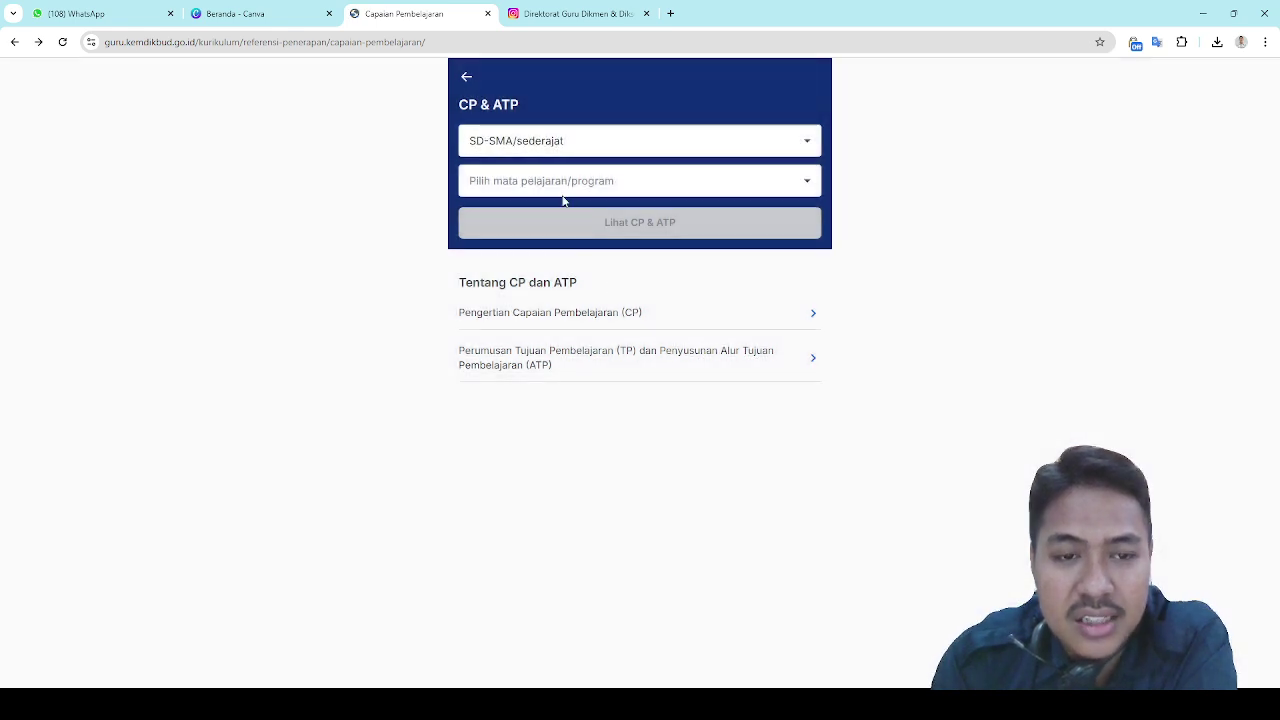
Search the subjects for "IPAS", choose Ilmu Pengetahuan Alam dan Sosial (IPAS) and show its CP & ATP
click(554, 184)
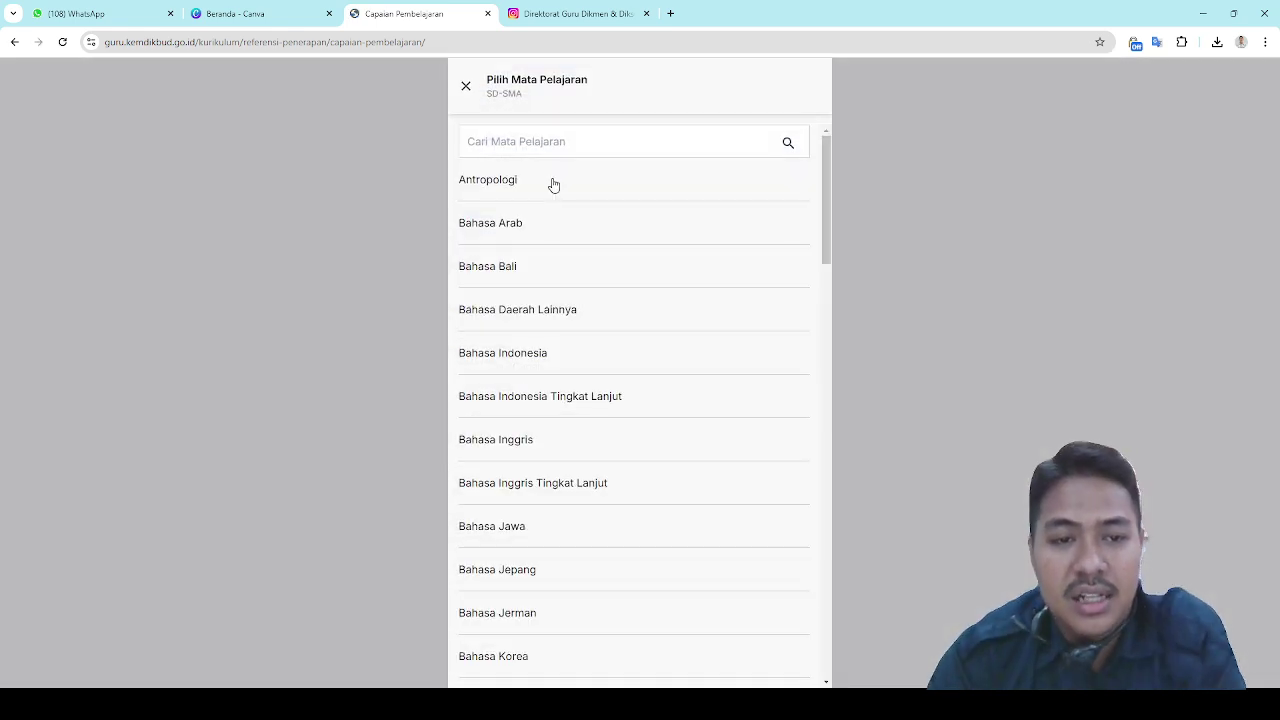
click(555, 145)
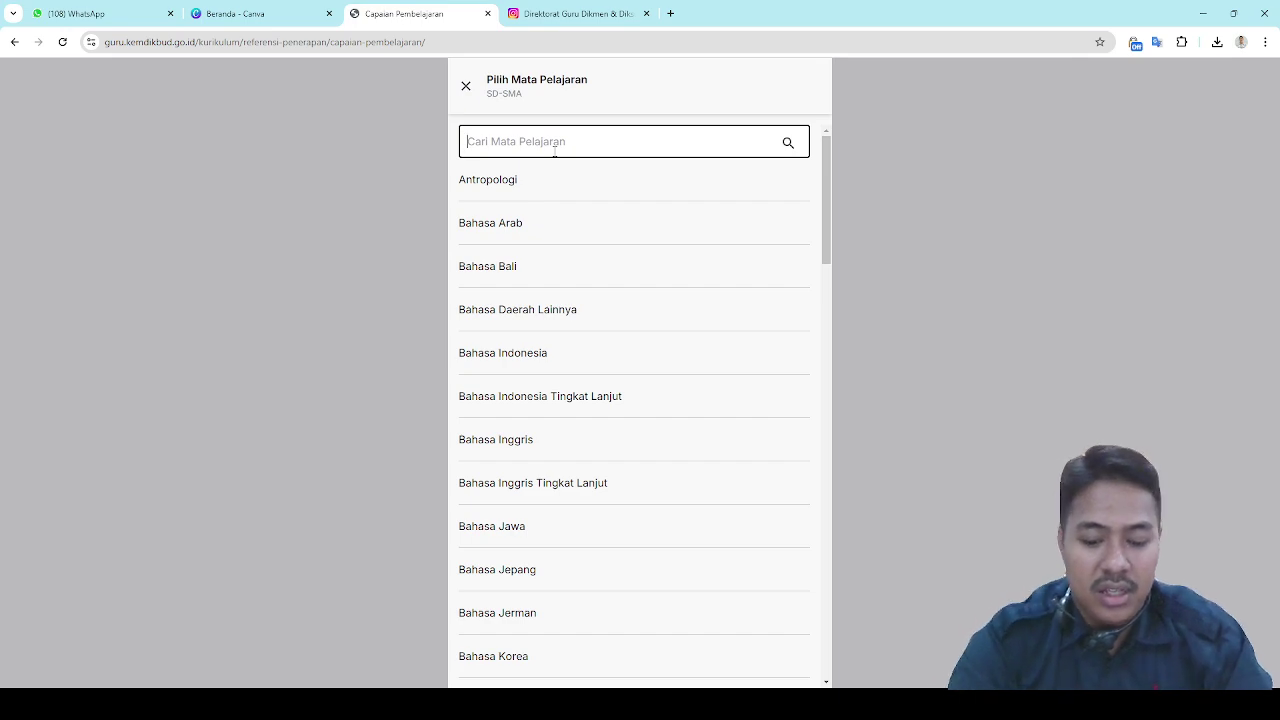
text(IPAS)
click(623, 183)
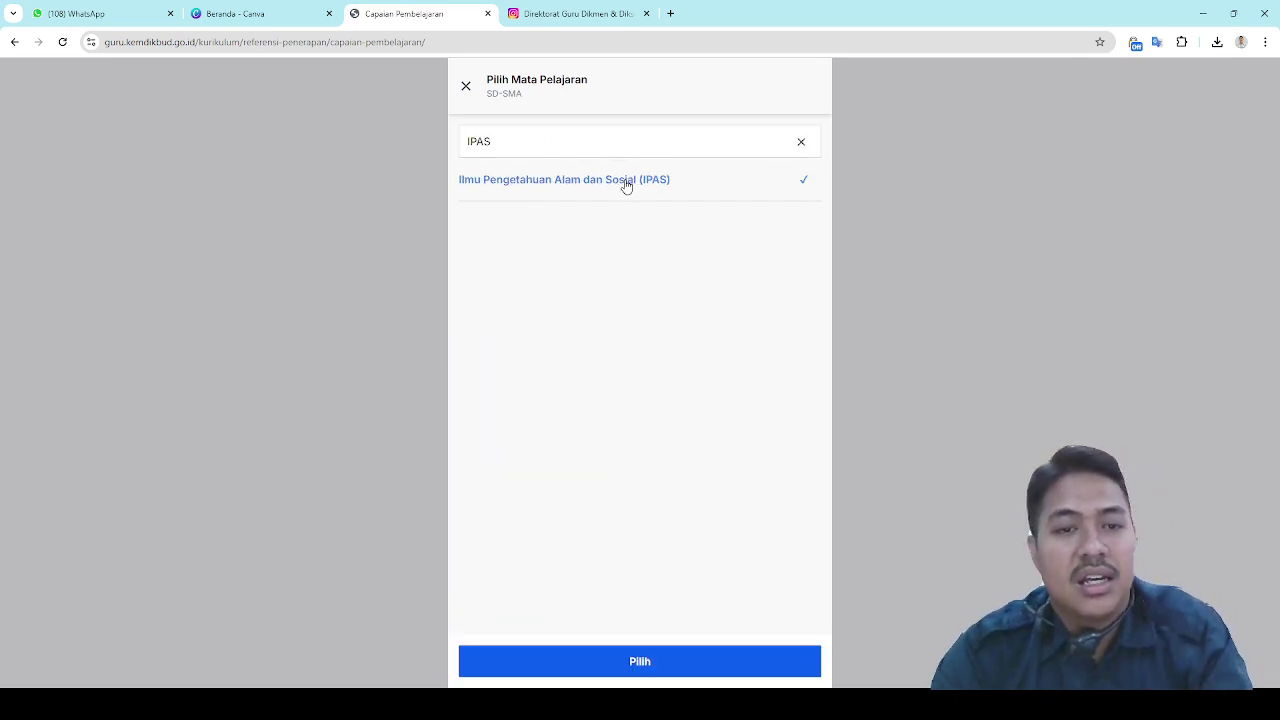
click(675, 672)
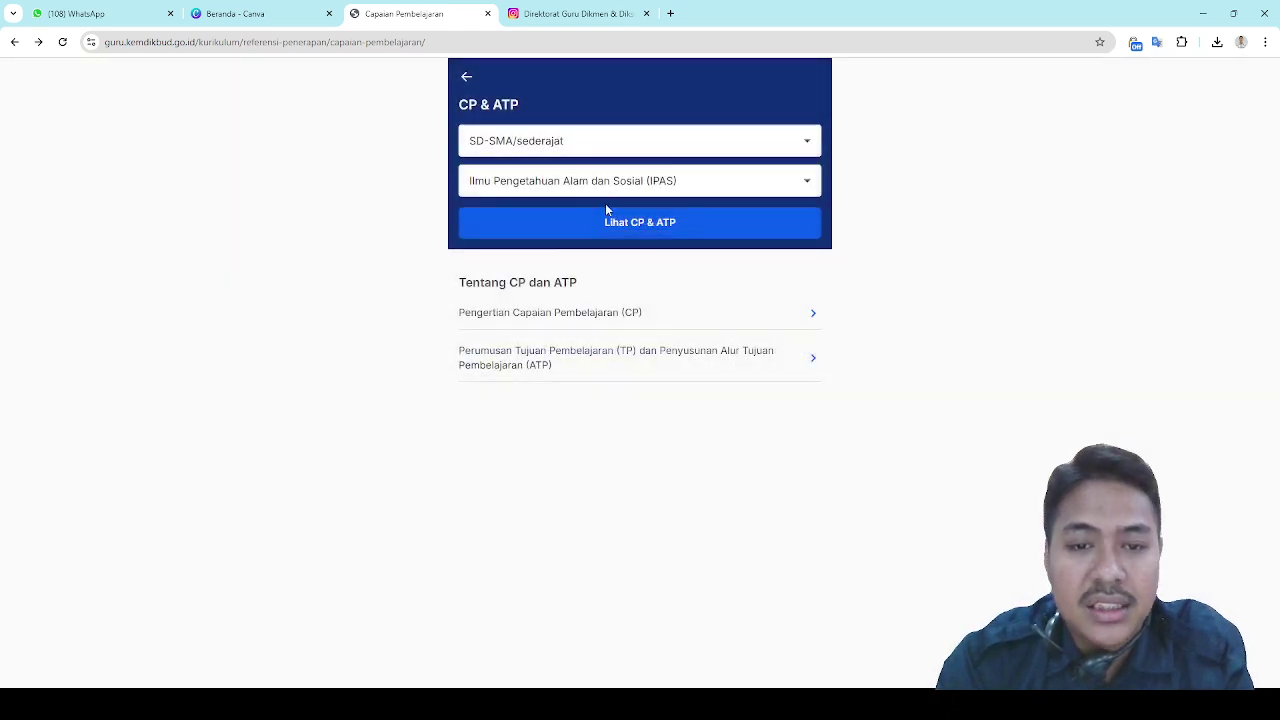
click(607, 222)
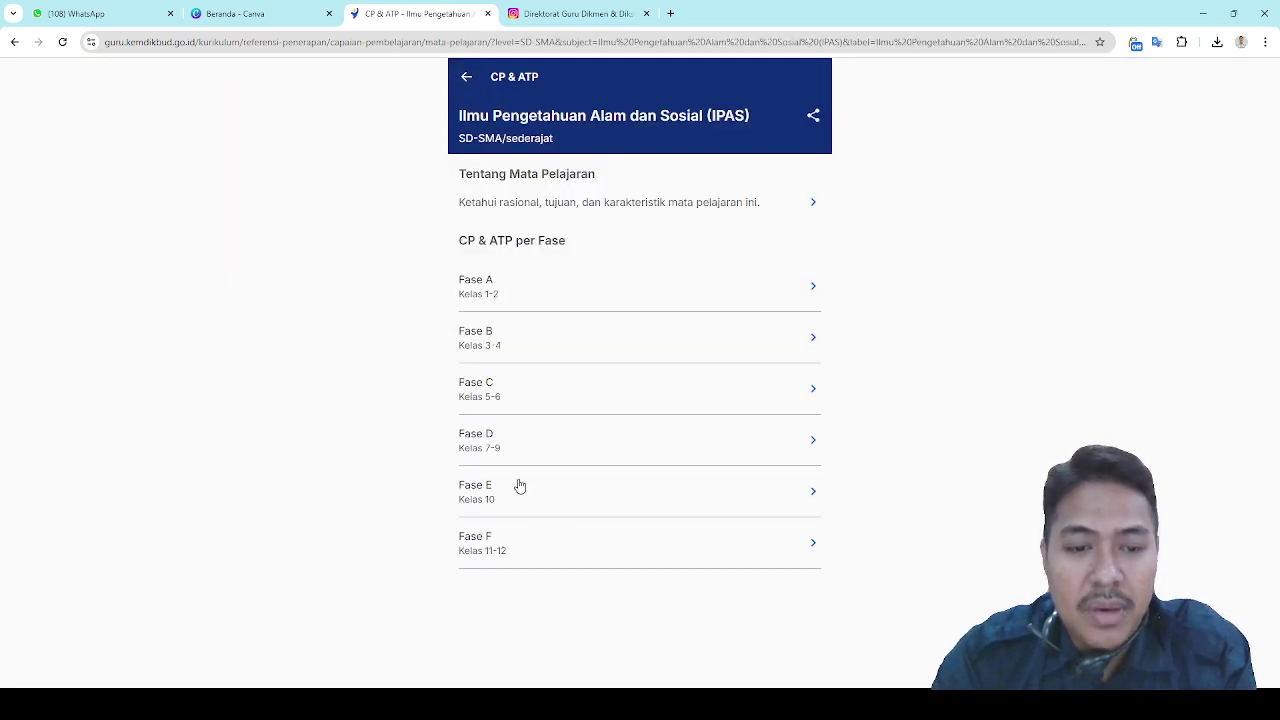
Review the Pemahaman IPAS outcome and the Contoh ATP list for Fase C, and return to the home page
click(524, 392)
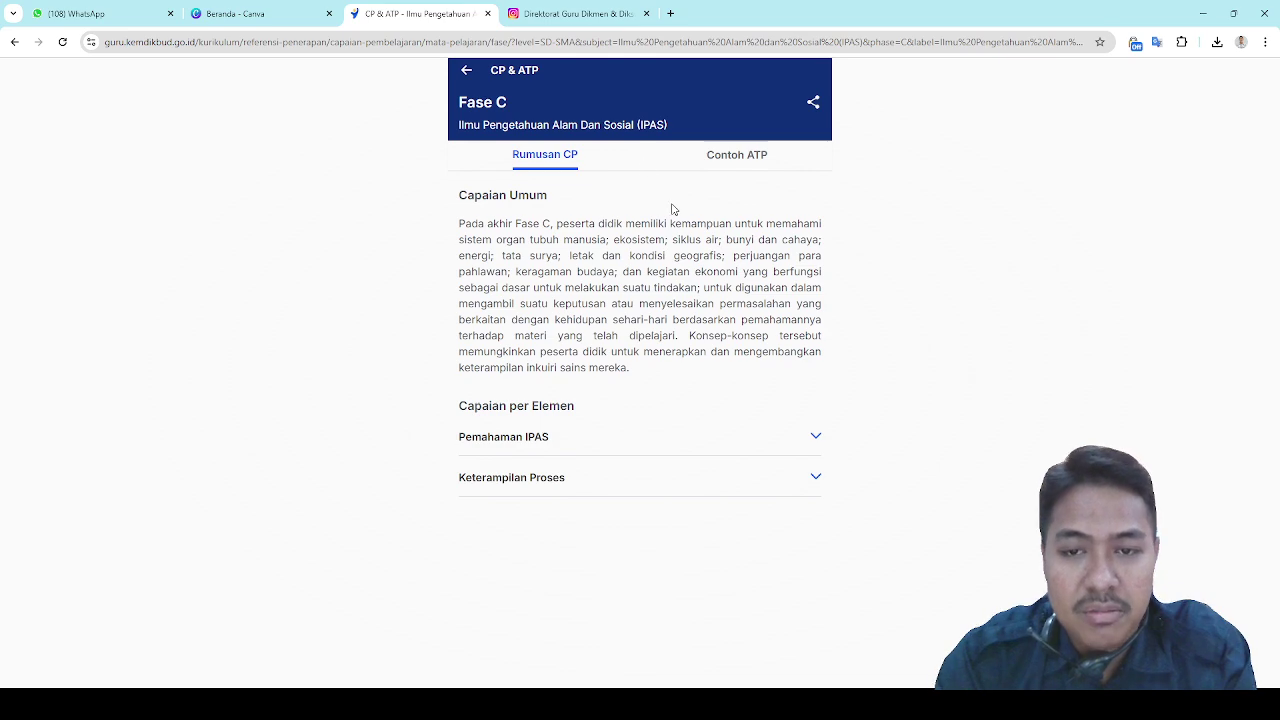
click(573, 448)
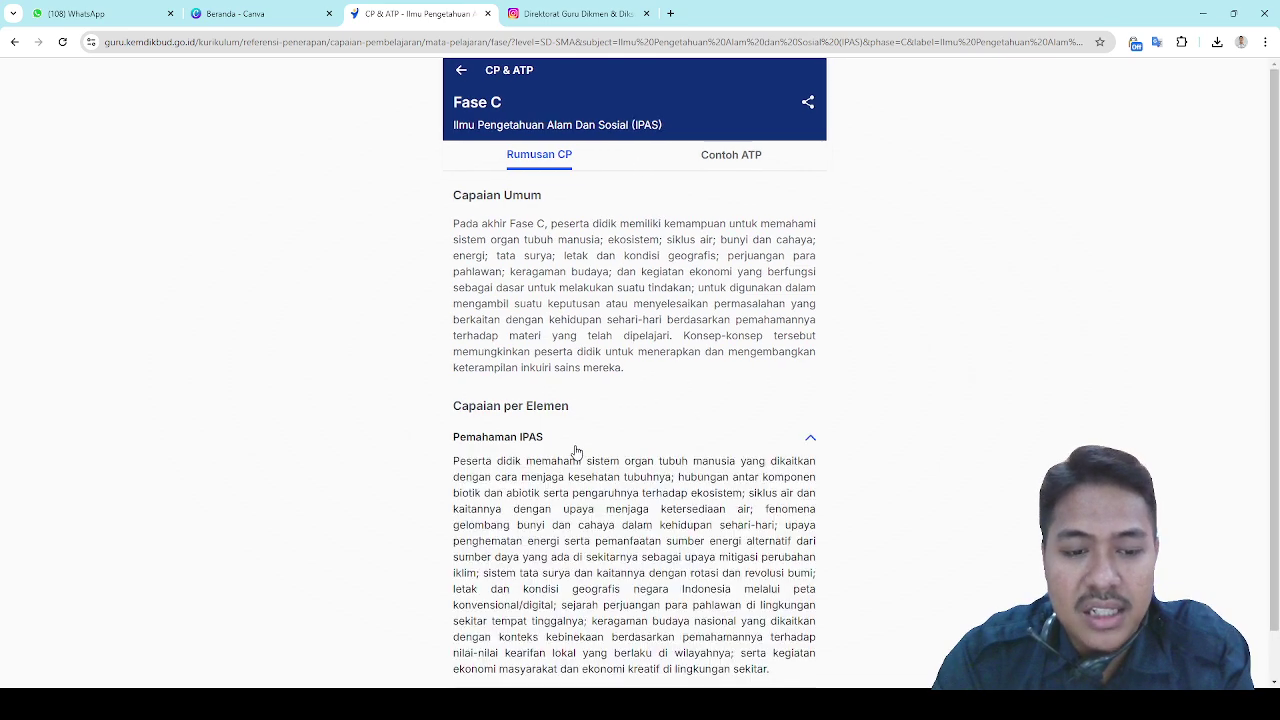
click(735, 160)
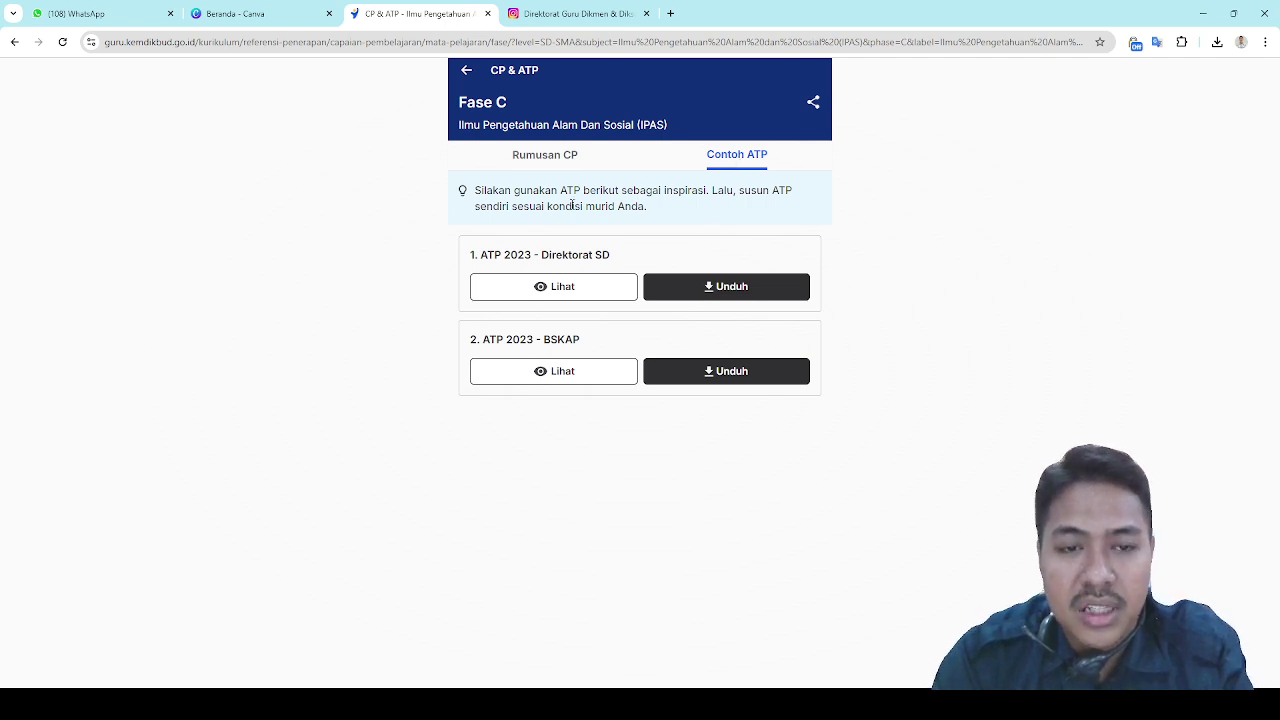
click(470, 78)
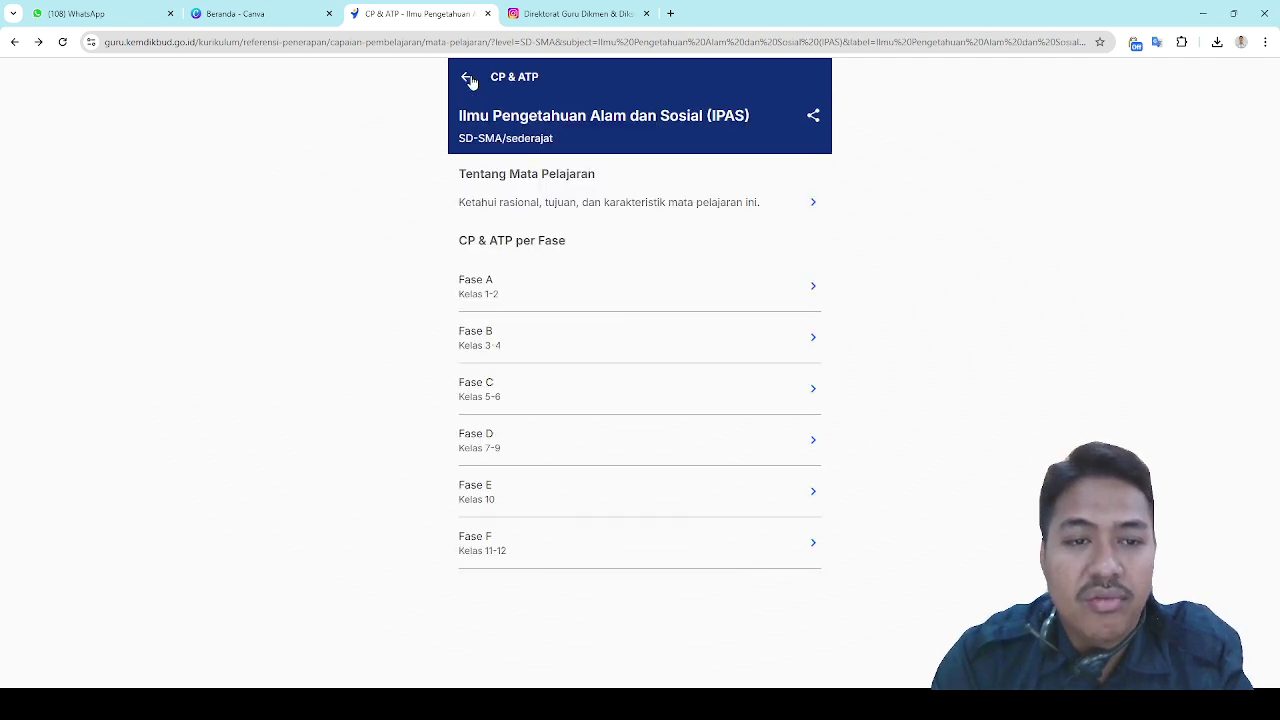
click(469, 80)
click(469, 83)
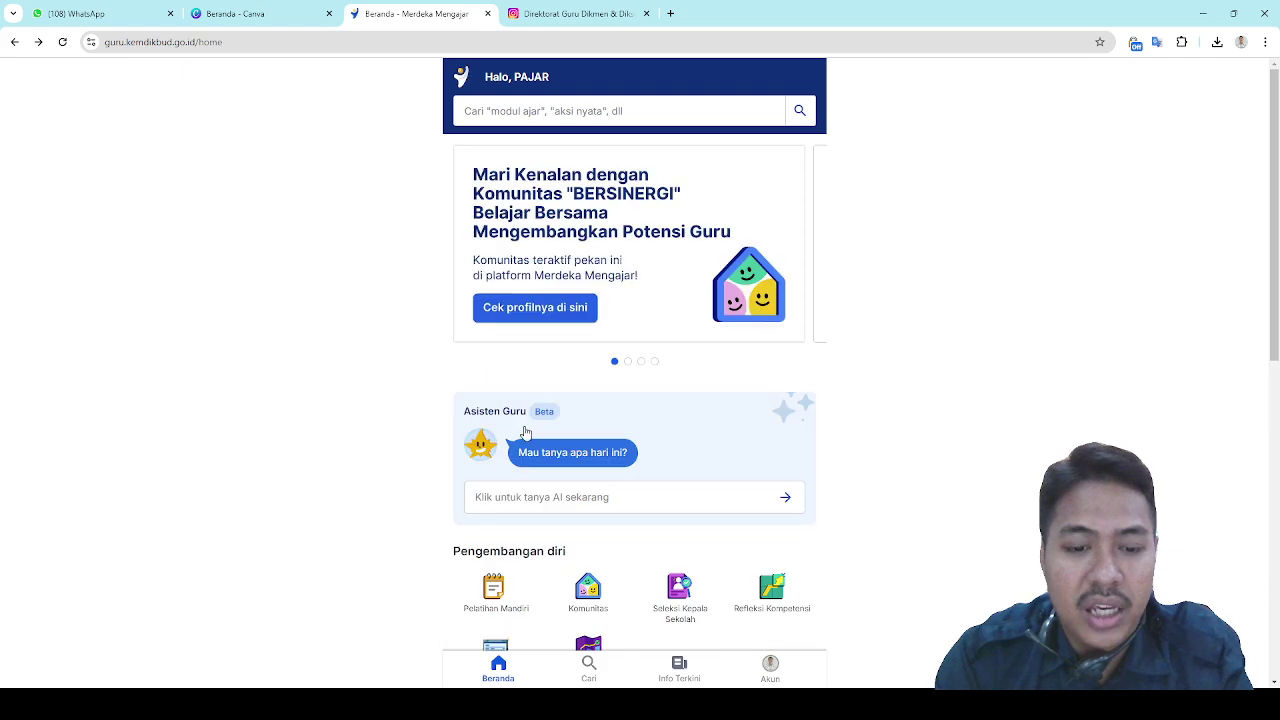
Open Perangkat Ajar and set the Modul Ajar & RPP phase to Fase C, Kelas 5-6, from the Umum group
scroll(606, 487, down, 3)
click(606, 487)
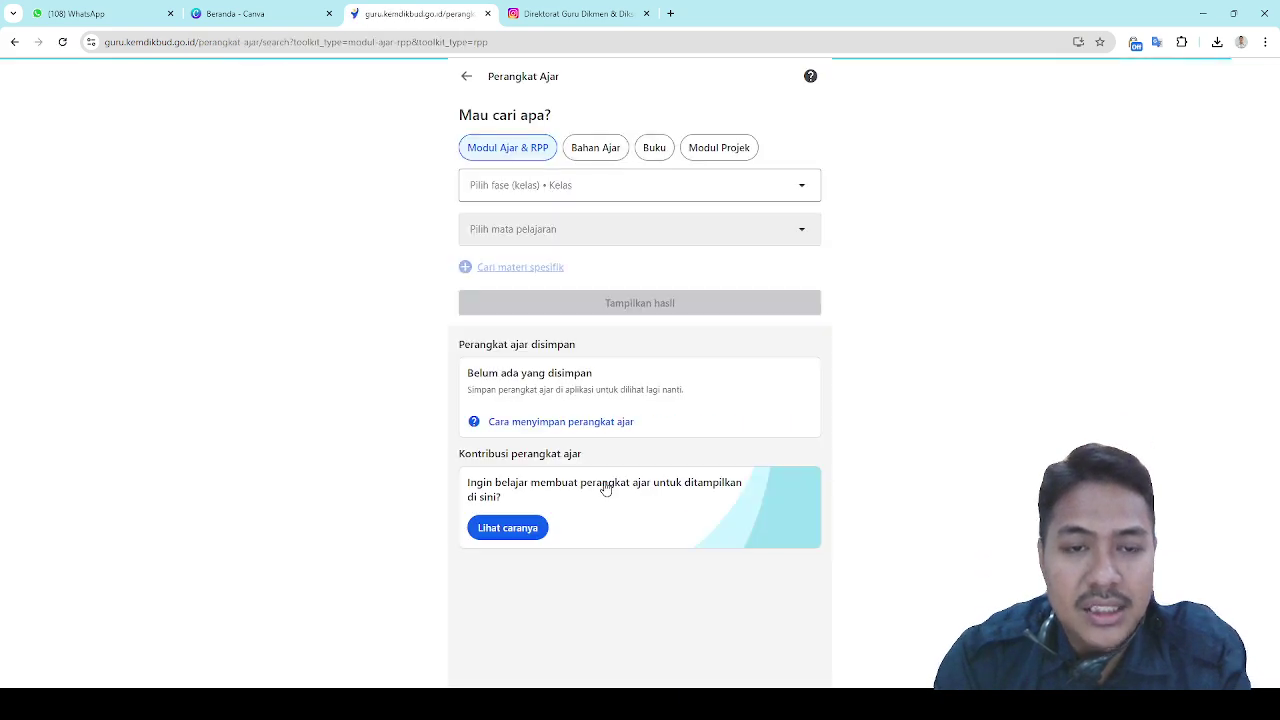
click(530, 191)
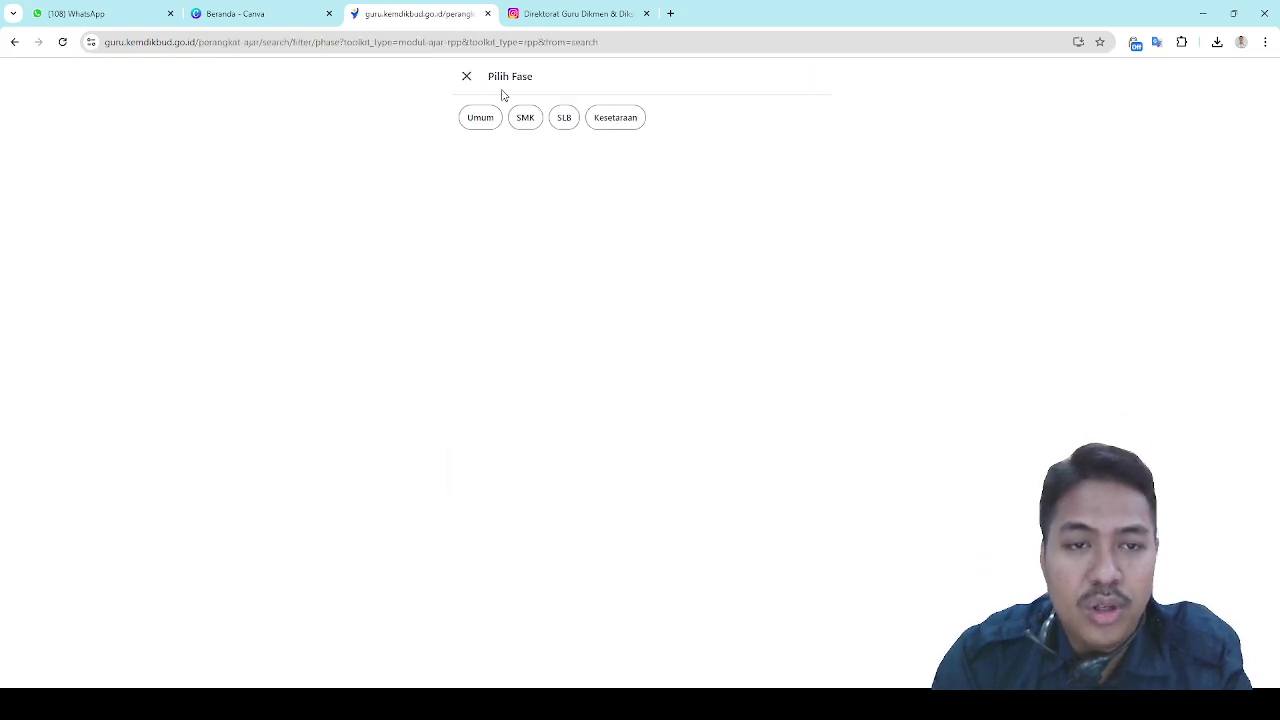
click(468, 80)
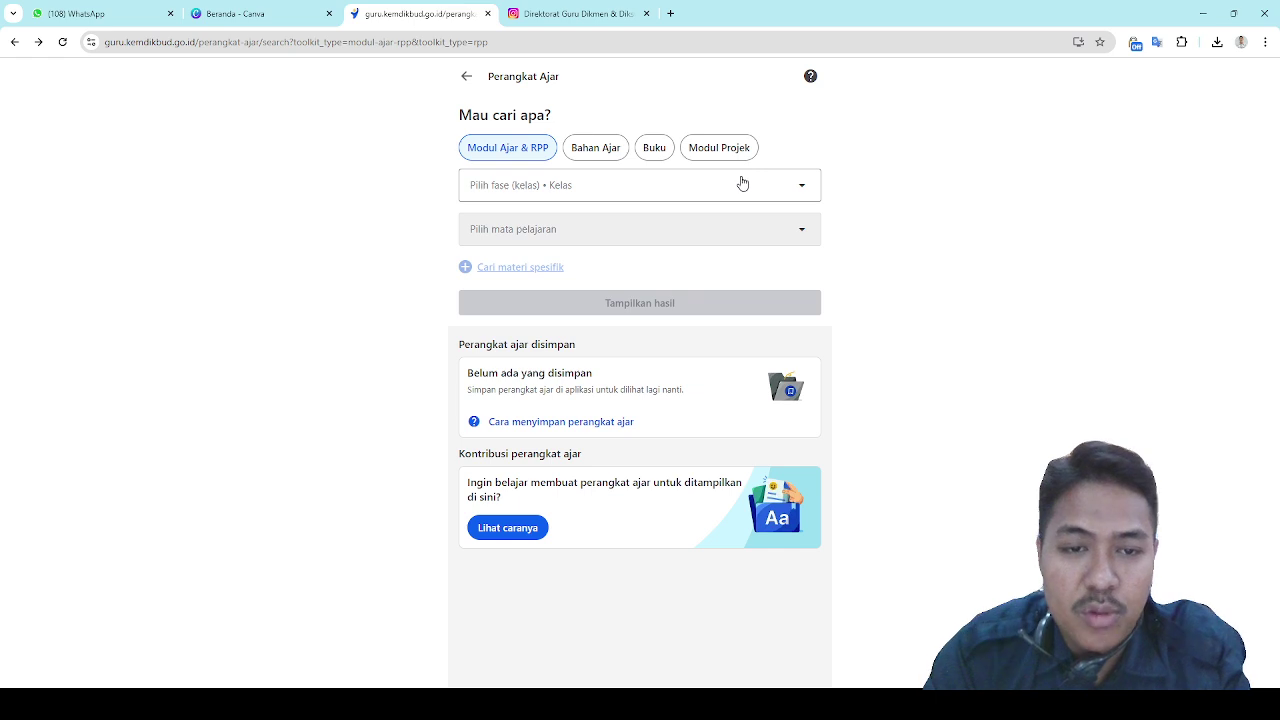
click(742, 184)
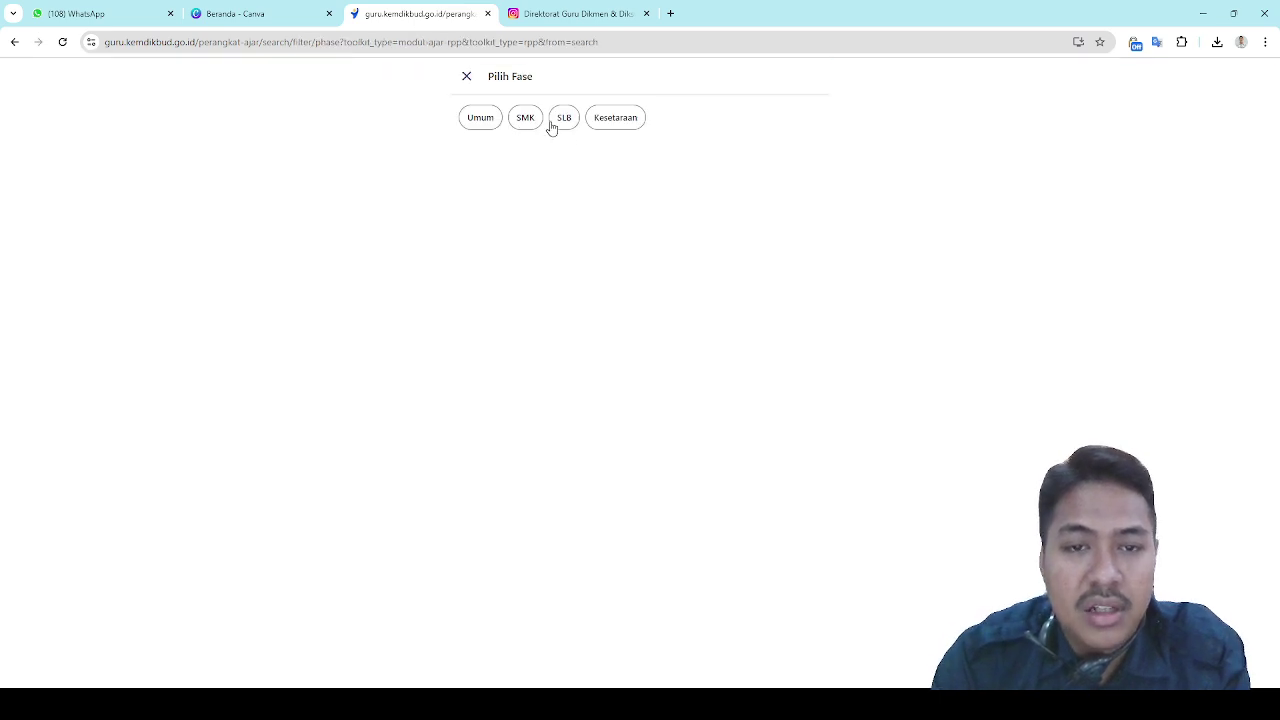
click(489, 125)
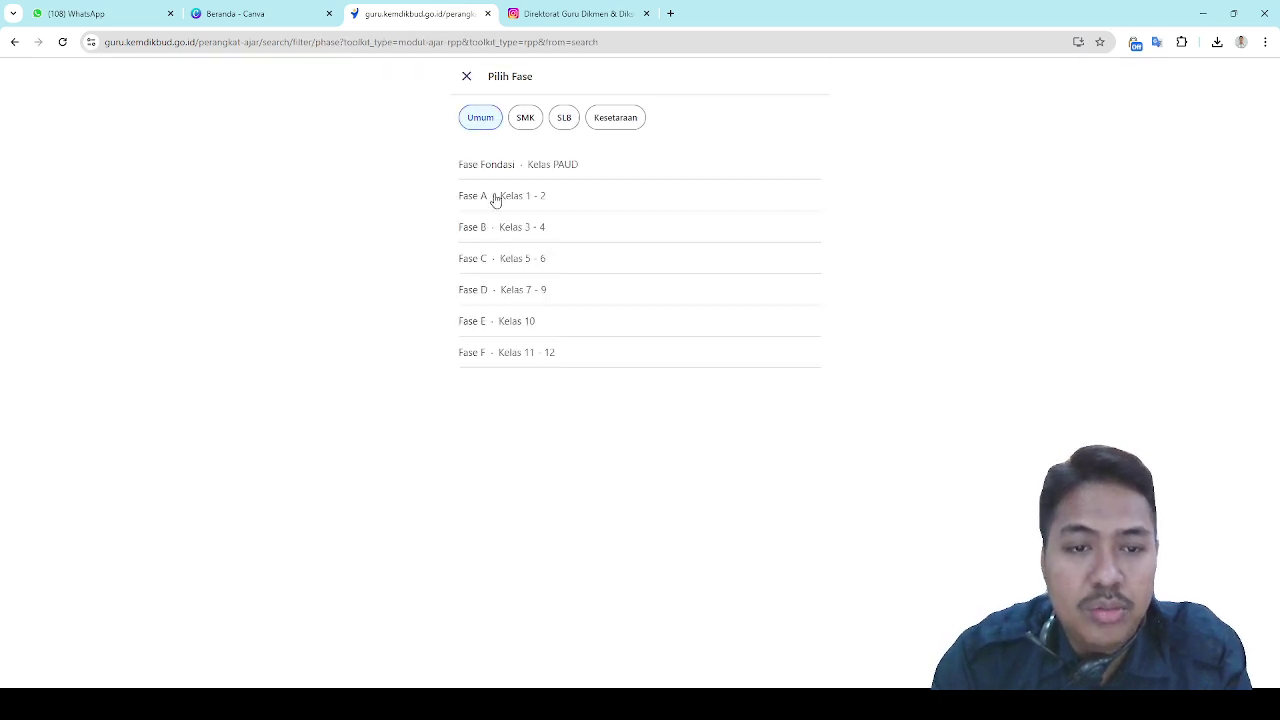
click(524, 266)
click(689, 670)
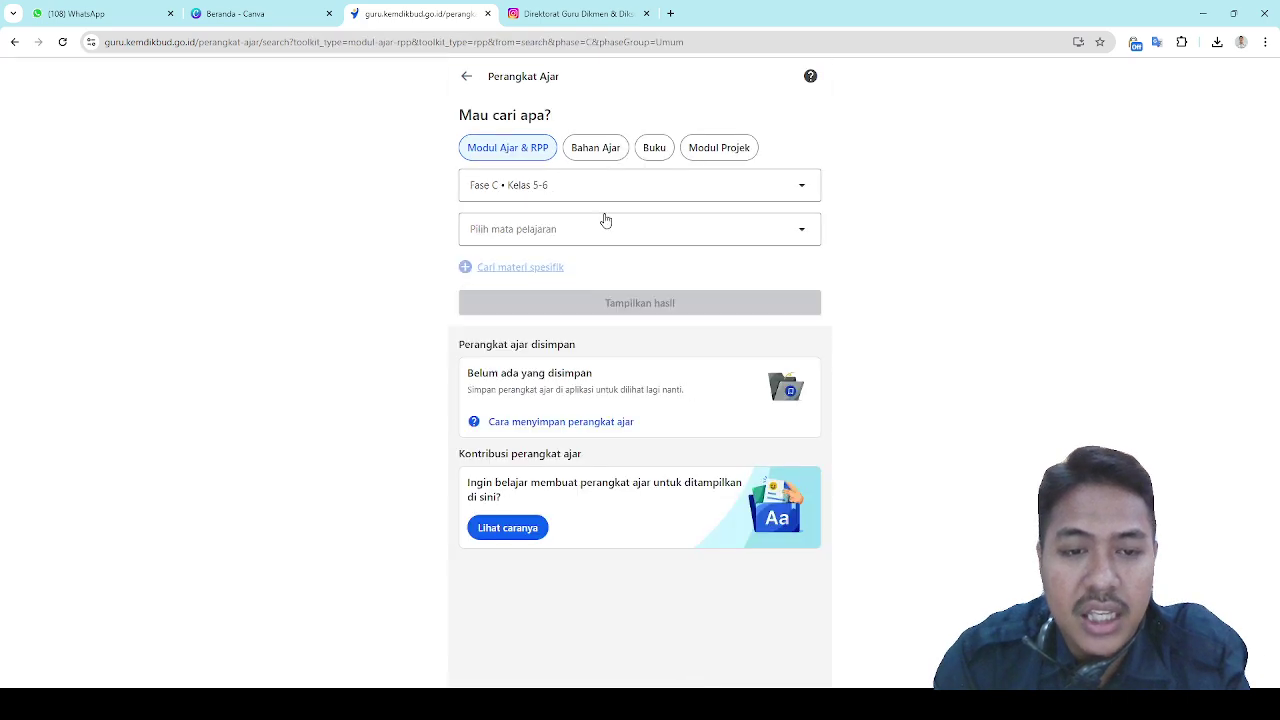
Choose Ilmu Pengetahuan Alam dan Sosial (IPAS) as the subject and show the matching Modul Ajar & RPP
click(574, 240)
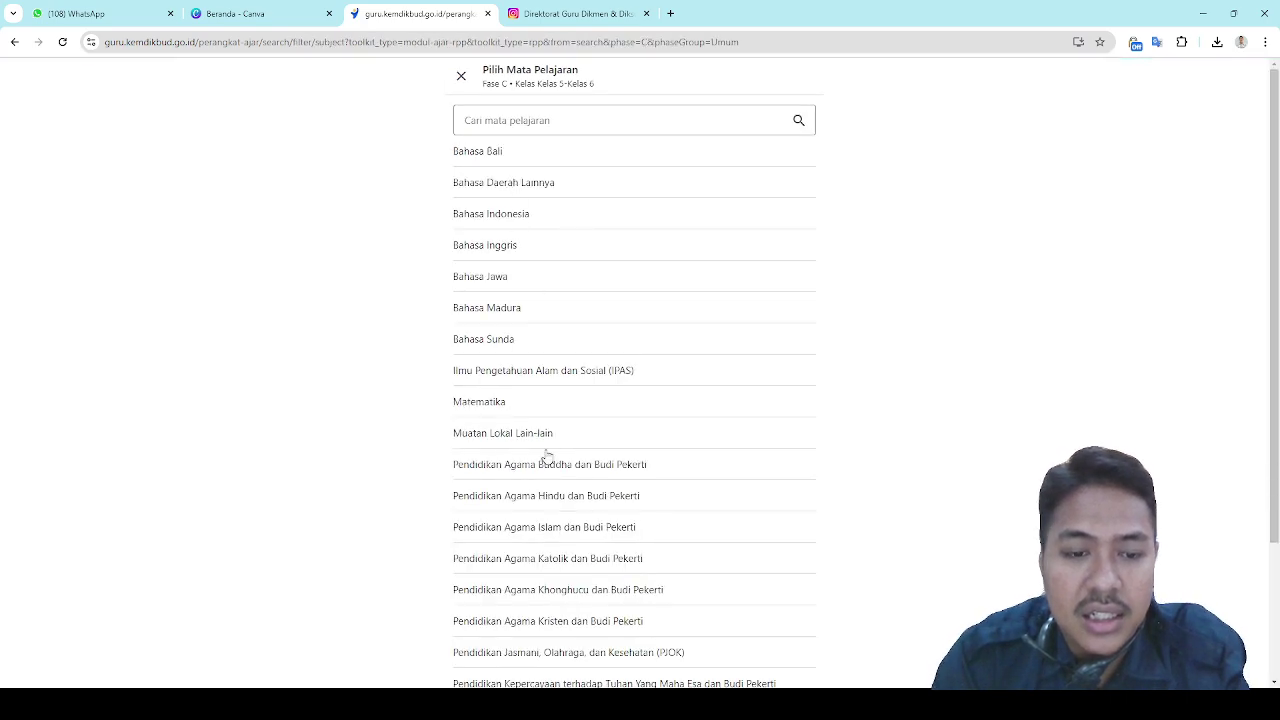
click(583, 370)
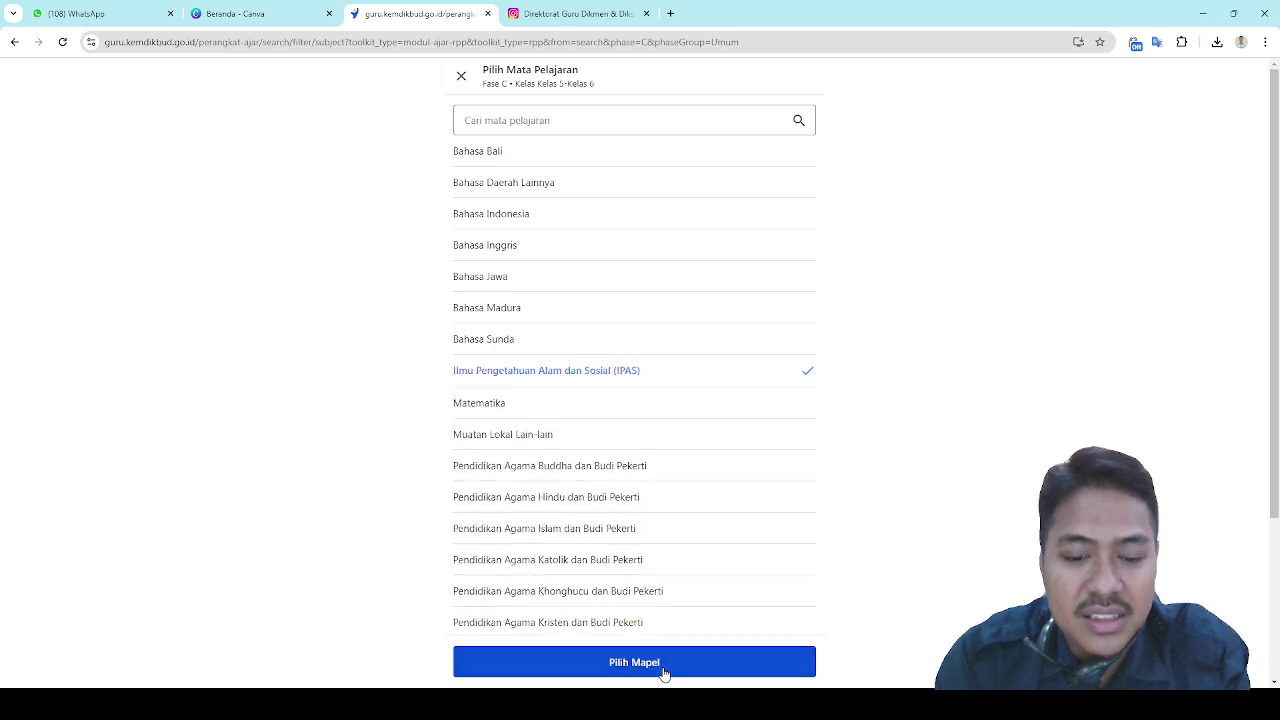
click(663, 673)
click(658, 312)
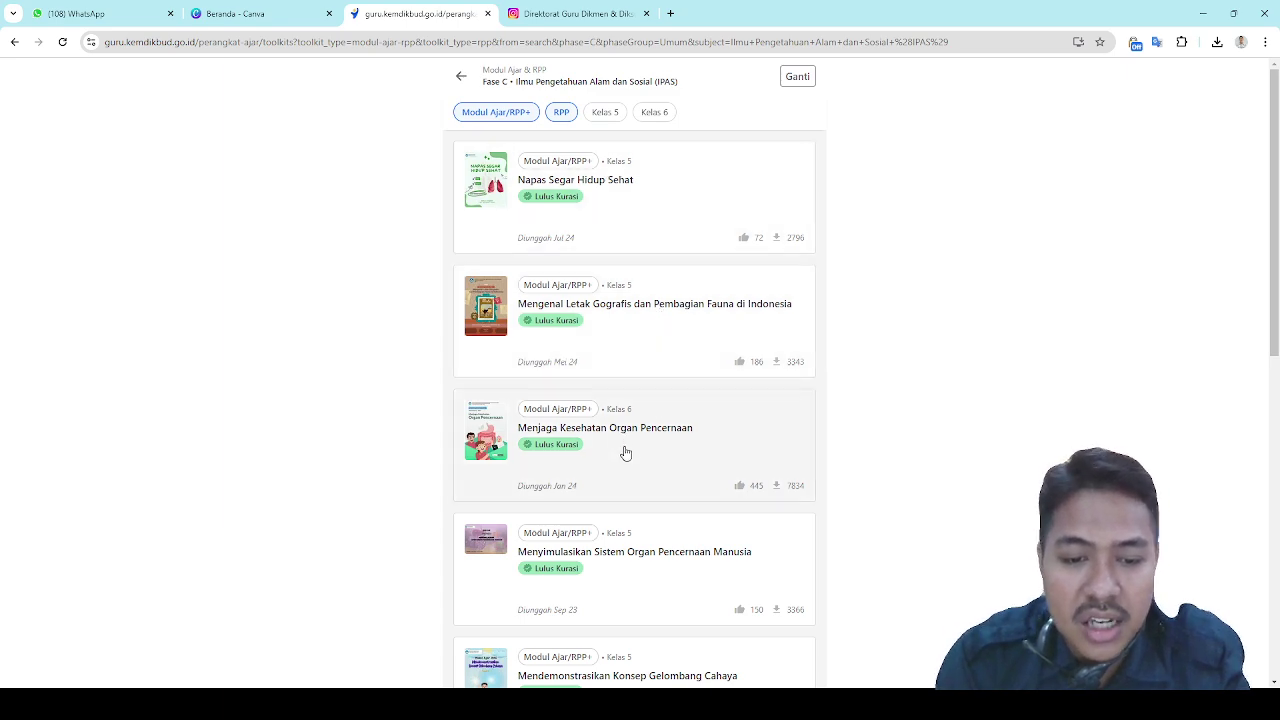
Look through the Fase C IPAS teaching modules and return to the home page
scroll(625, 453, down, 7)
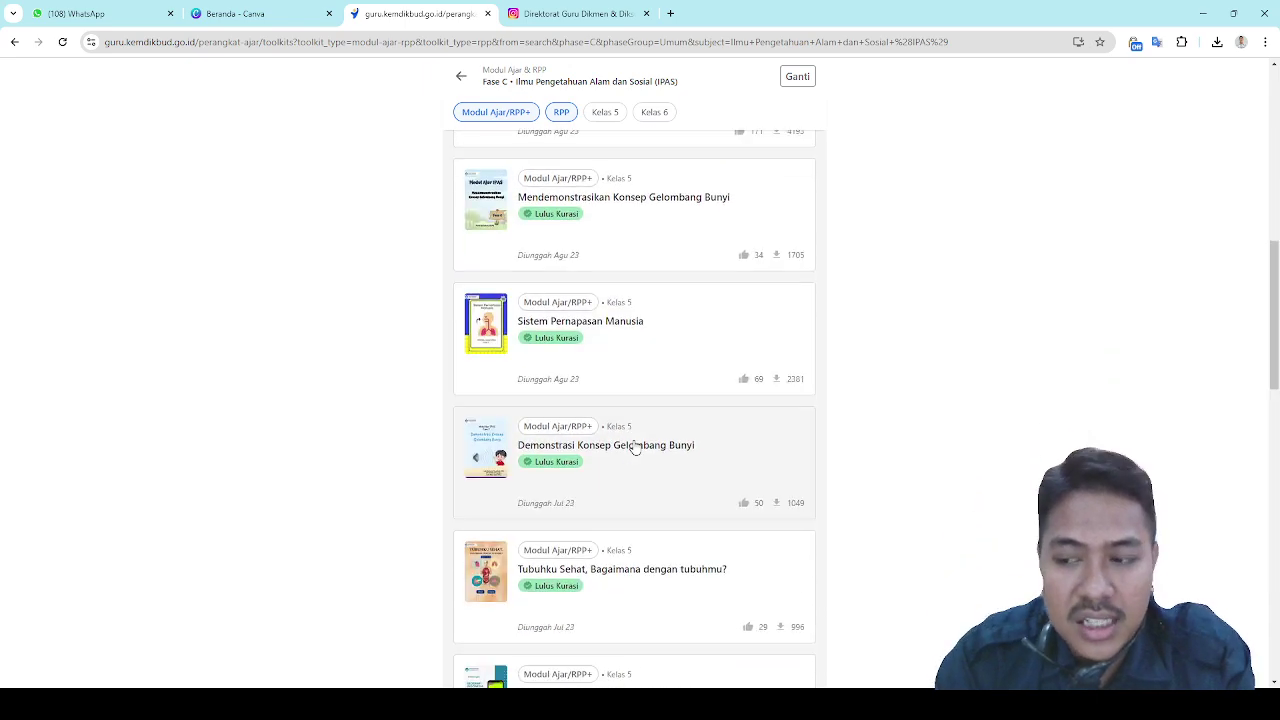
scroll(634, 447, down, 6)
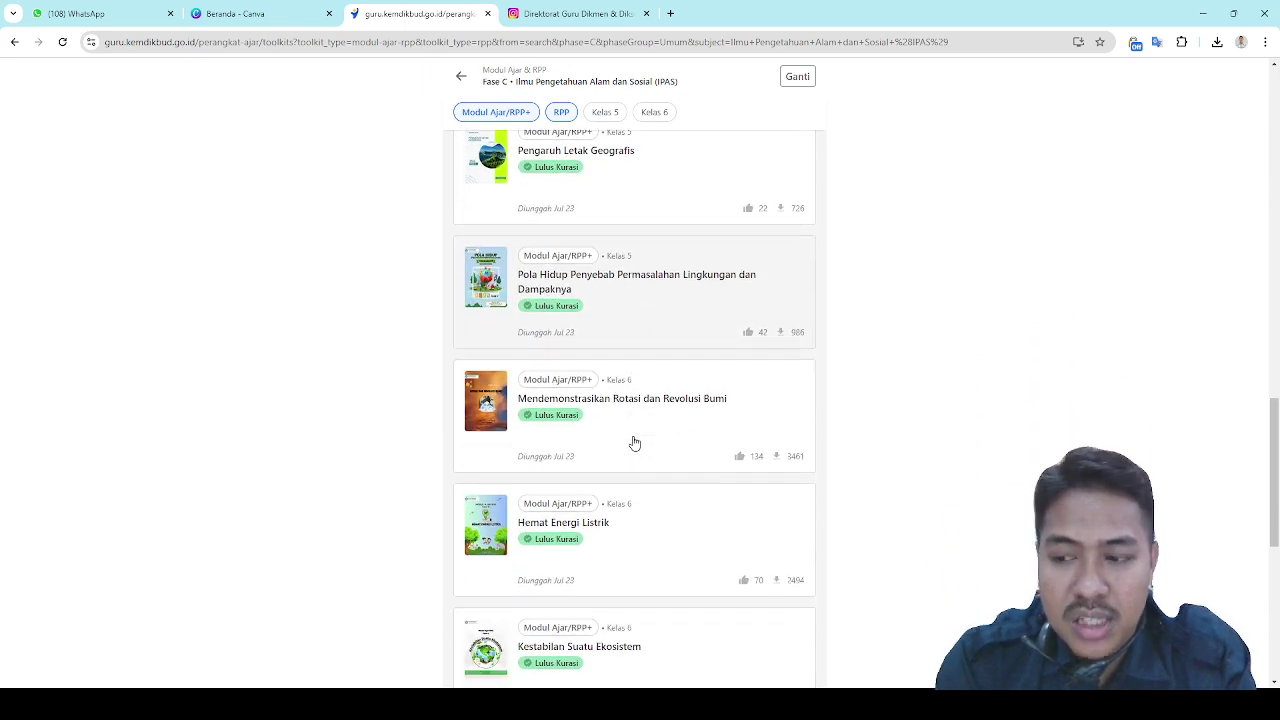
scroll(634, 443, down, 2)
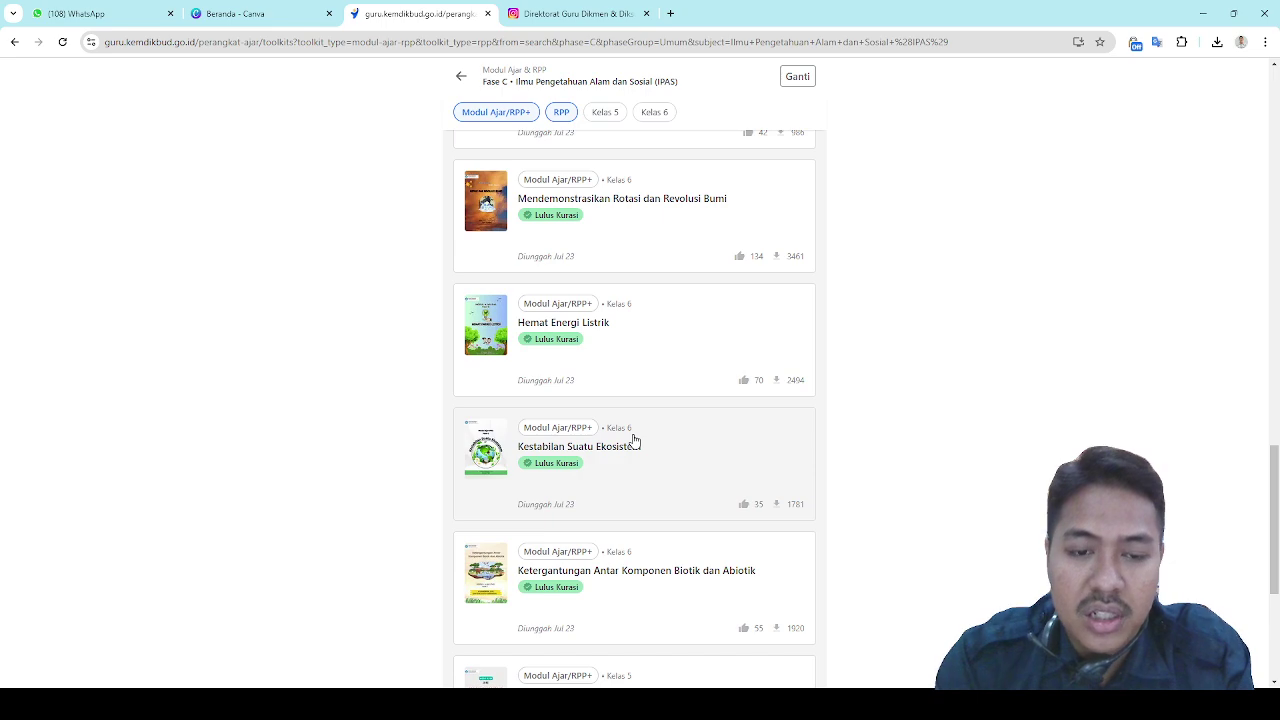
scroll(634, 441, down, 4)
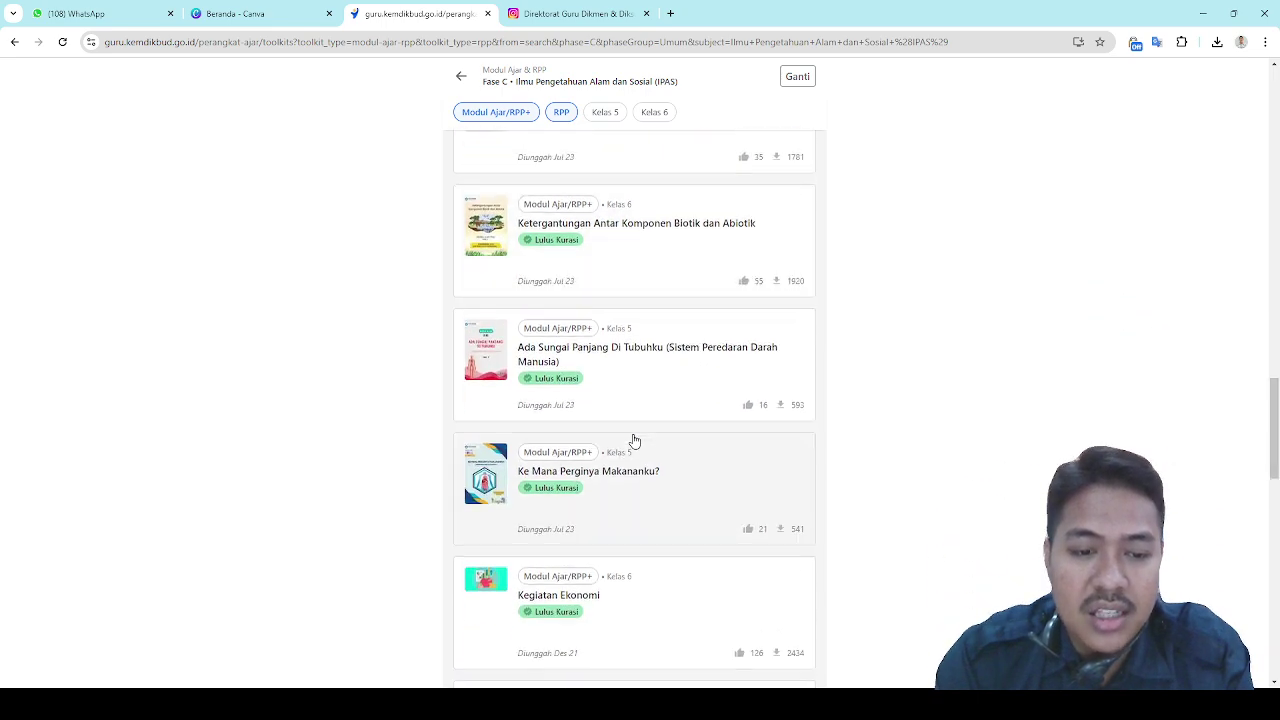
scroll(634, 441, up, 20)
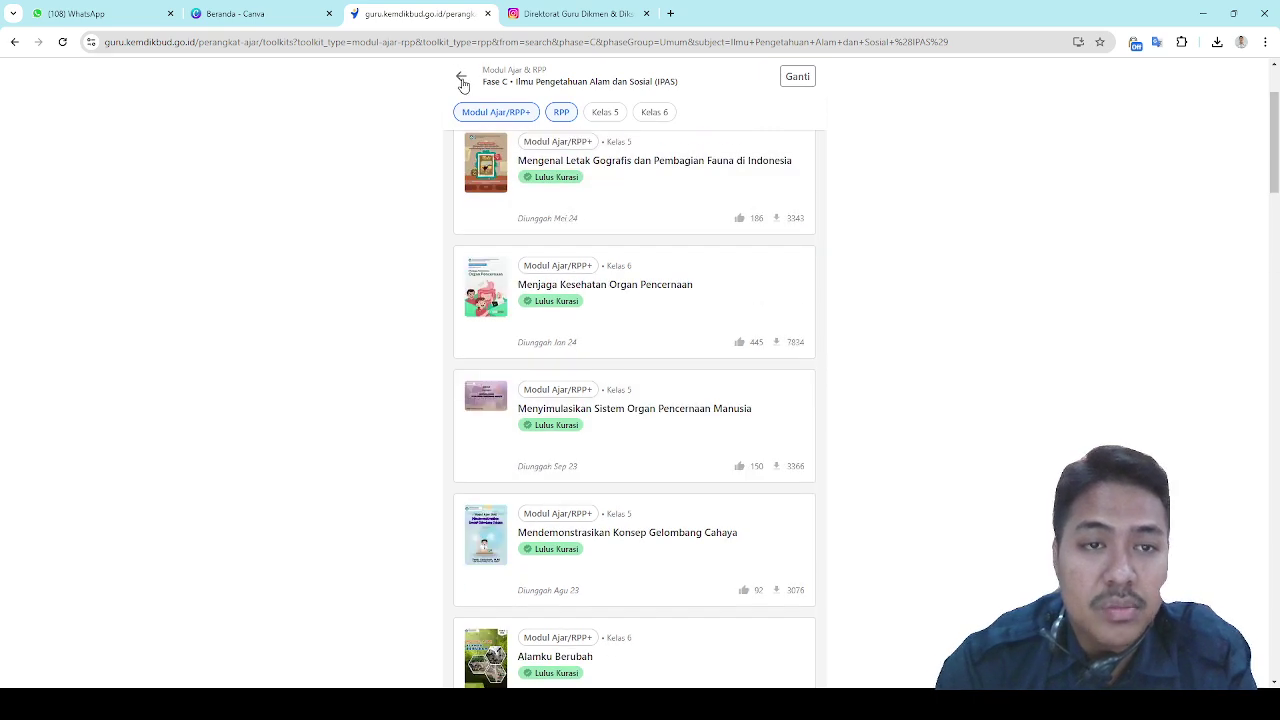
click(462, 80)
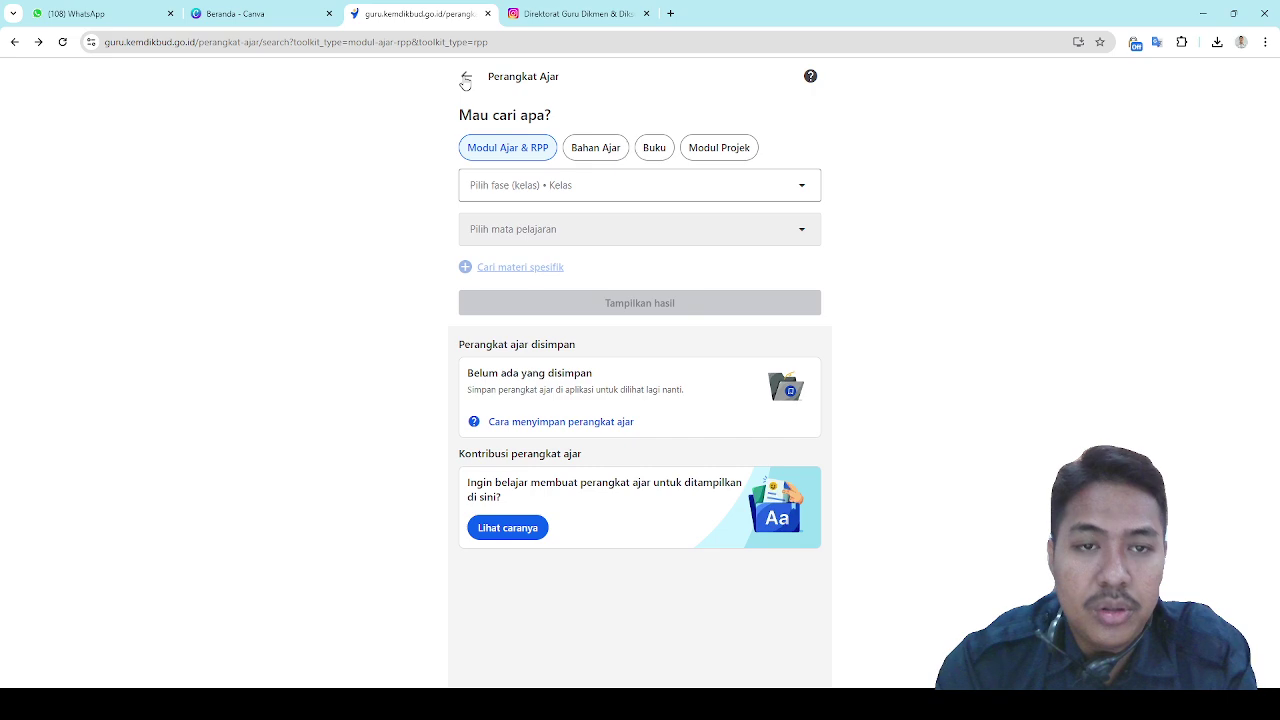
click(465, 80)
Open Asesmen Pembelajaran under Asesmen Murid and set the subject to Ilmu Pengetahuan Alam dan Sosial (IPAS)
scroll(589, 503, down, 3)
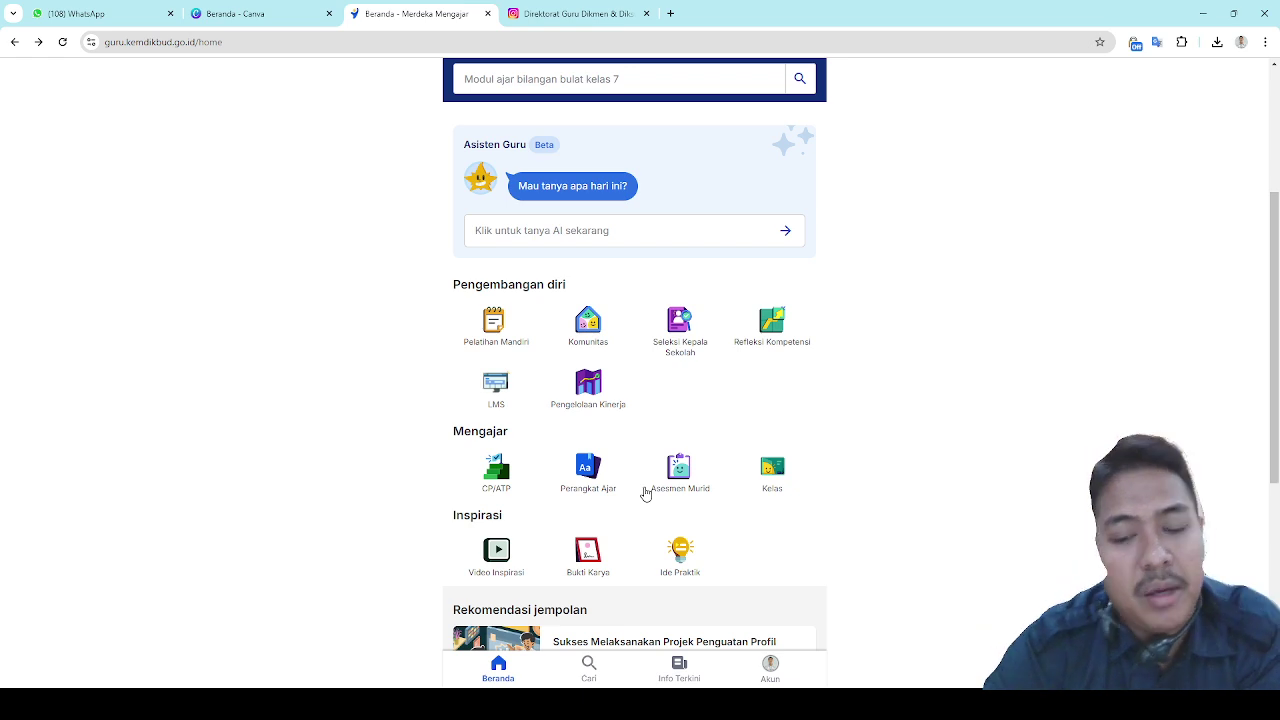
click(680, 485)
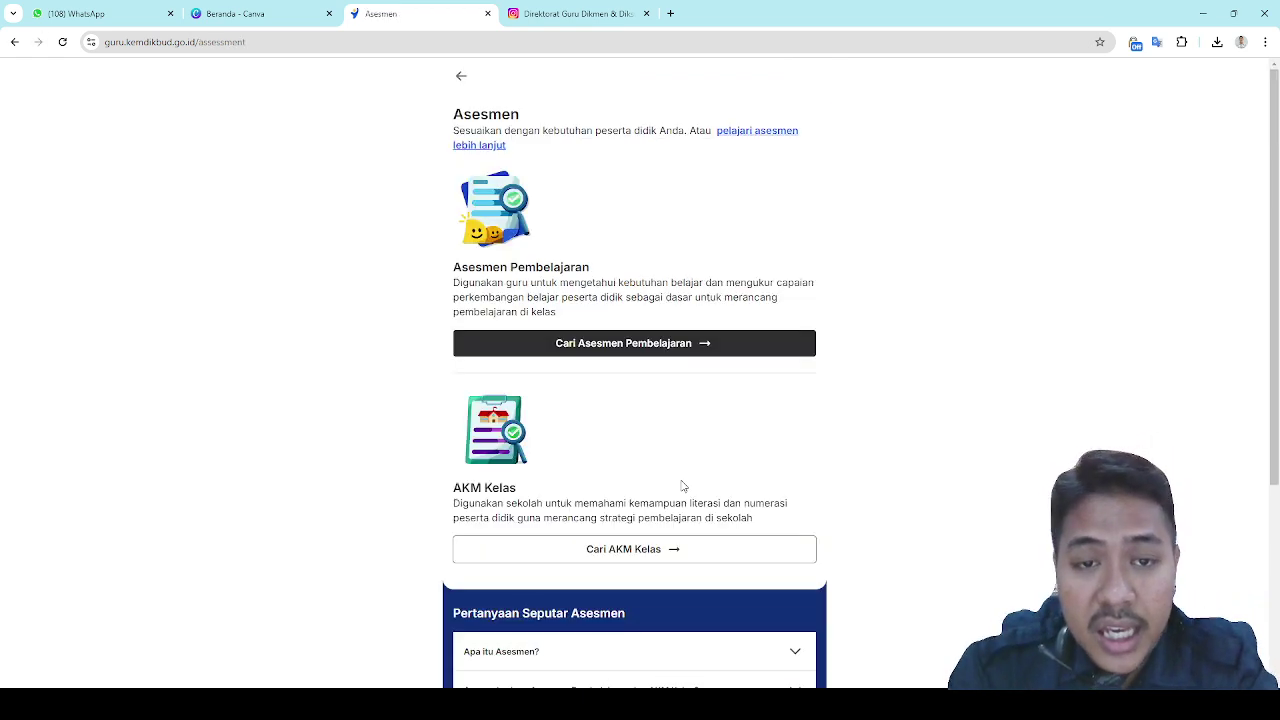
click(638, 350)
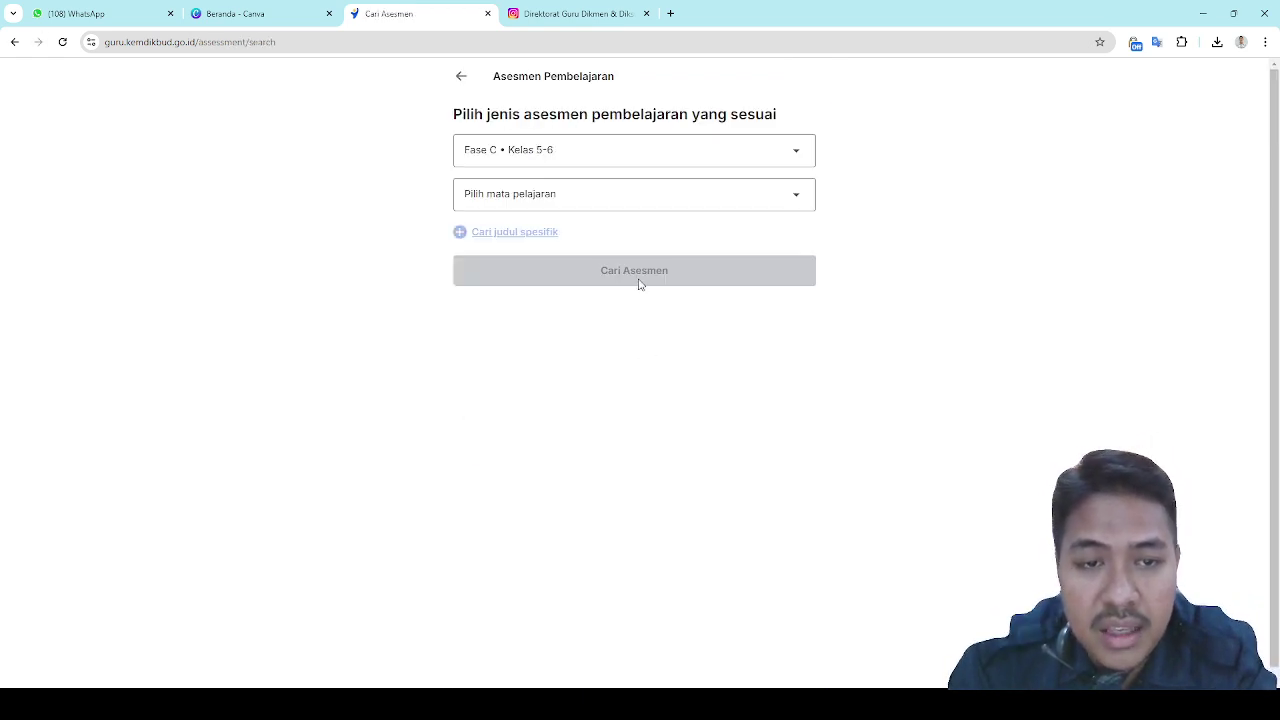
click(655, 196)
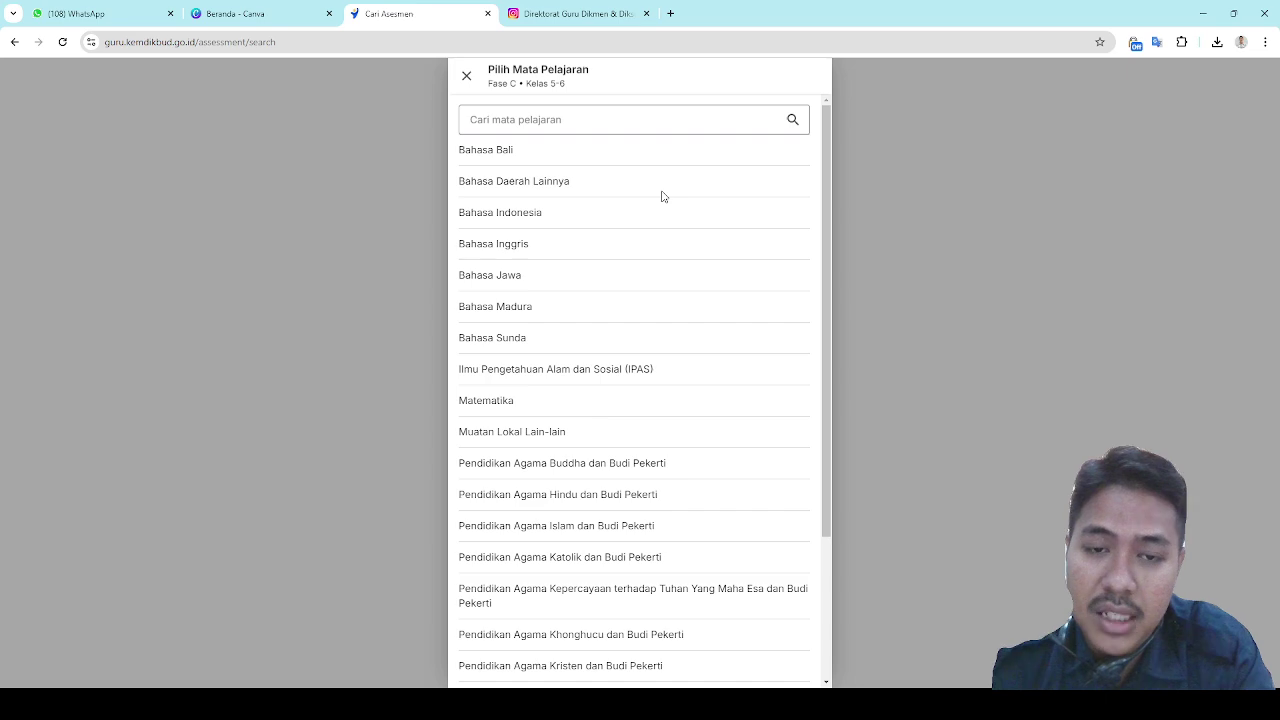
click(600, 370)
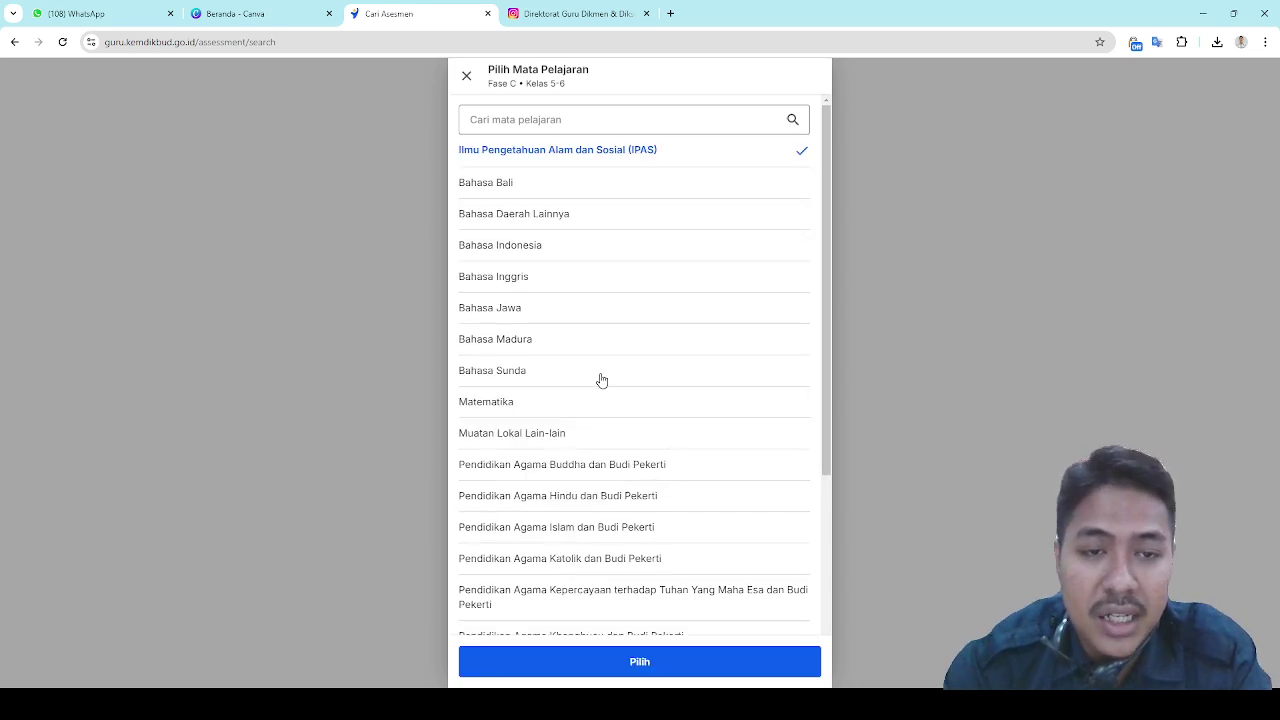
click(636, 661)
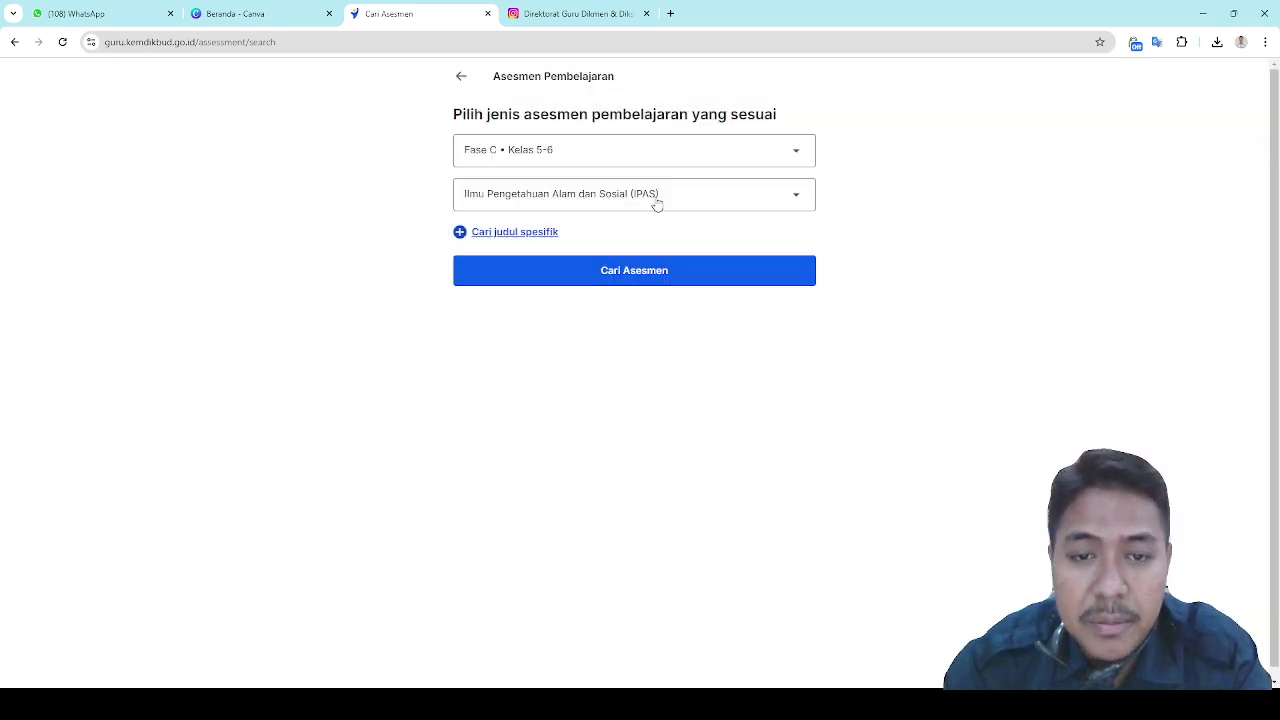
click(655, 203)
click(680, 186)
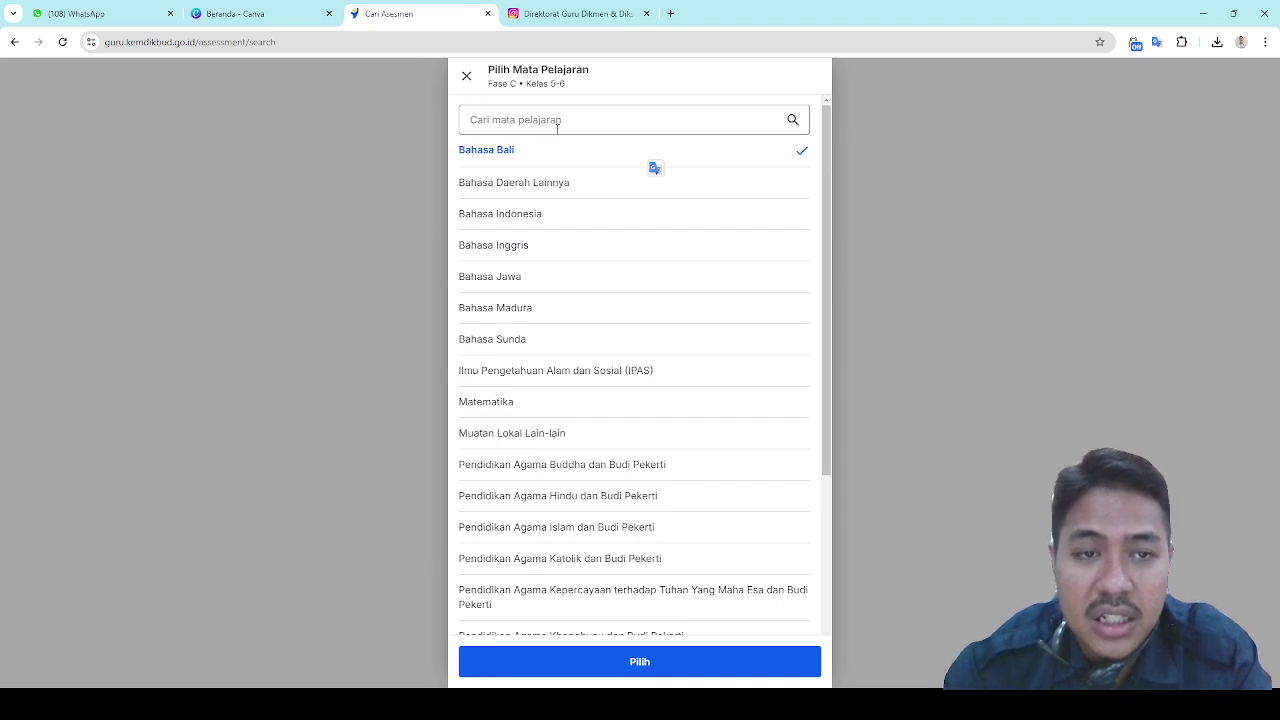
click(580, 372)
click(668, 670)
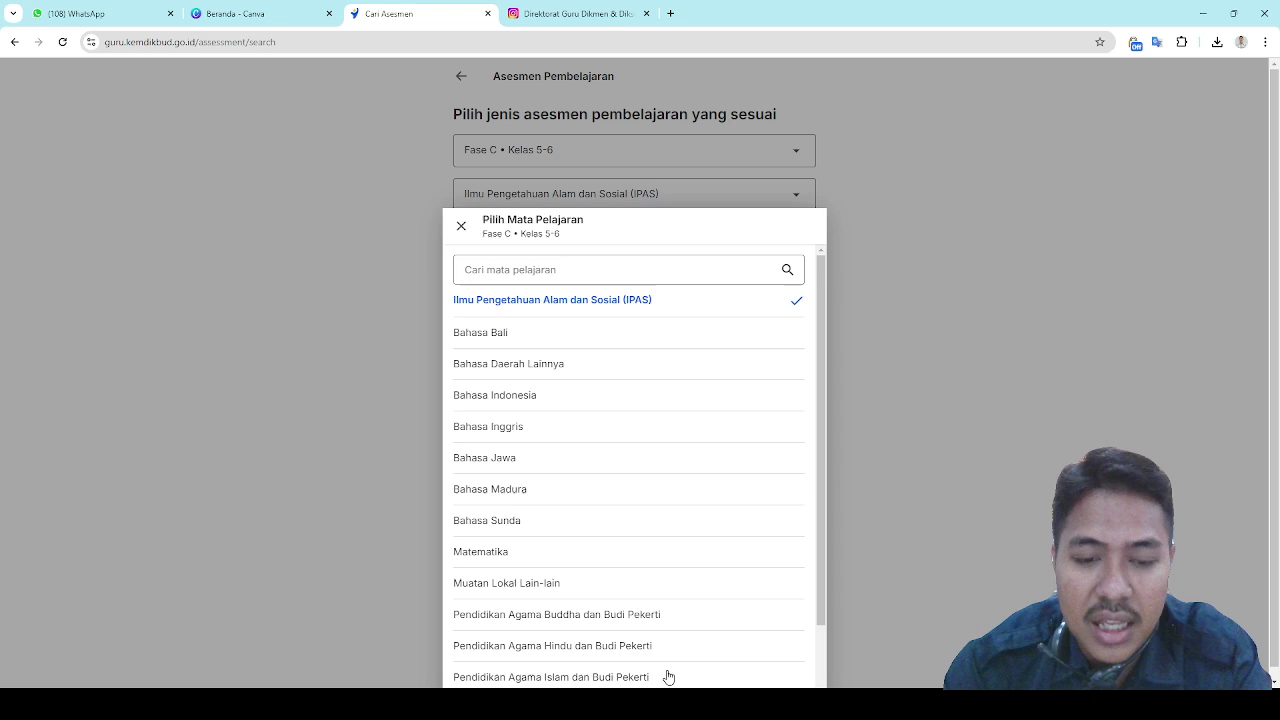
Search the Fase C IPAS assessments, review the details of Bagian Tubuh Hewan, and return to the home page
click(638, 270)
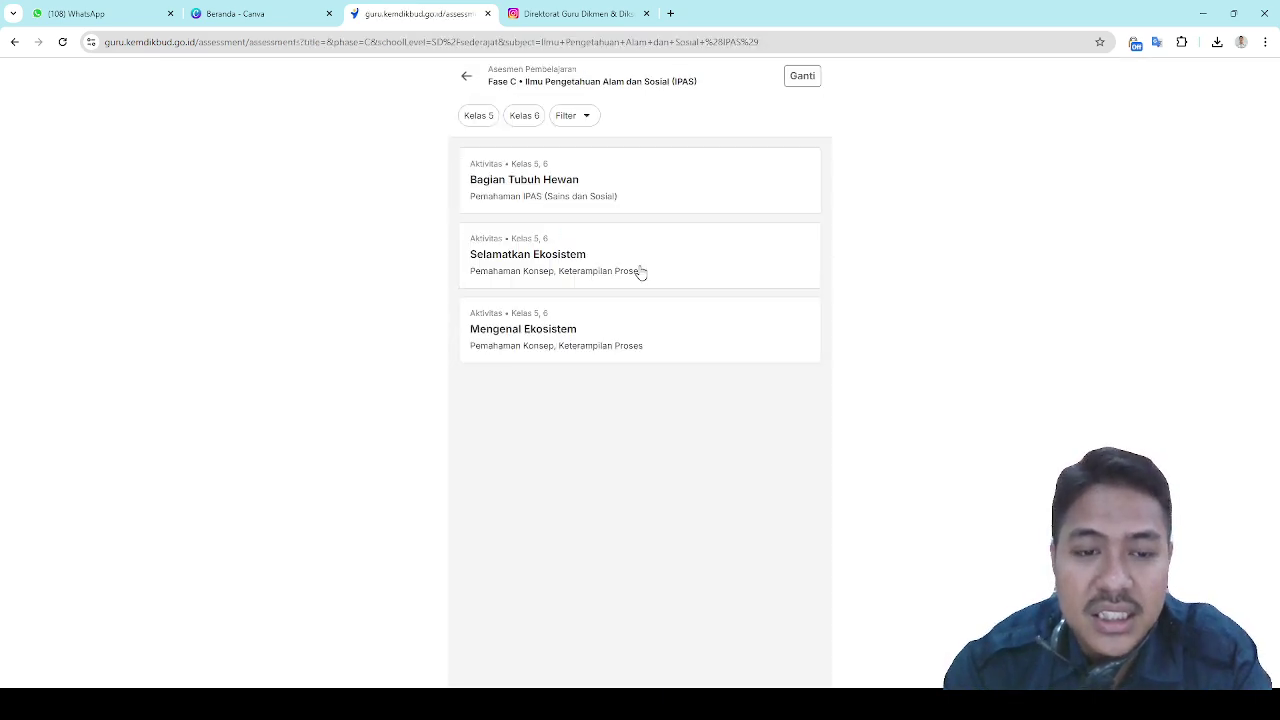
click(585, 197)
scroll(534, 493, down, 3)
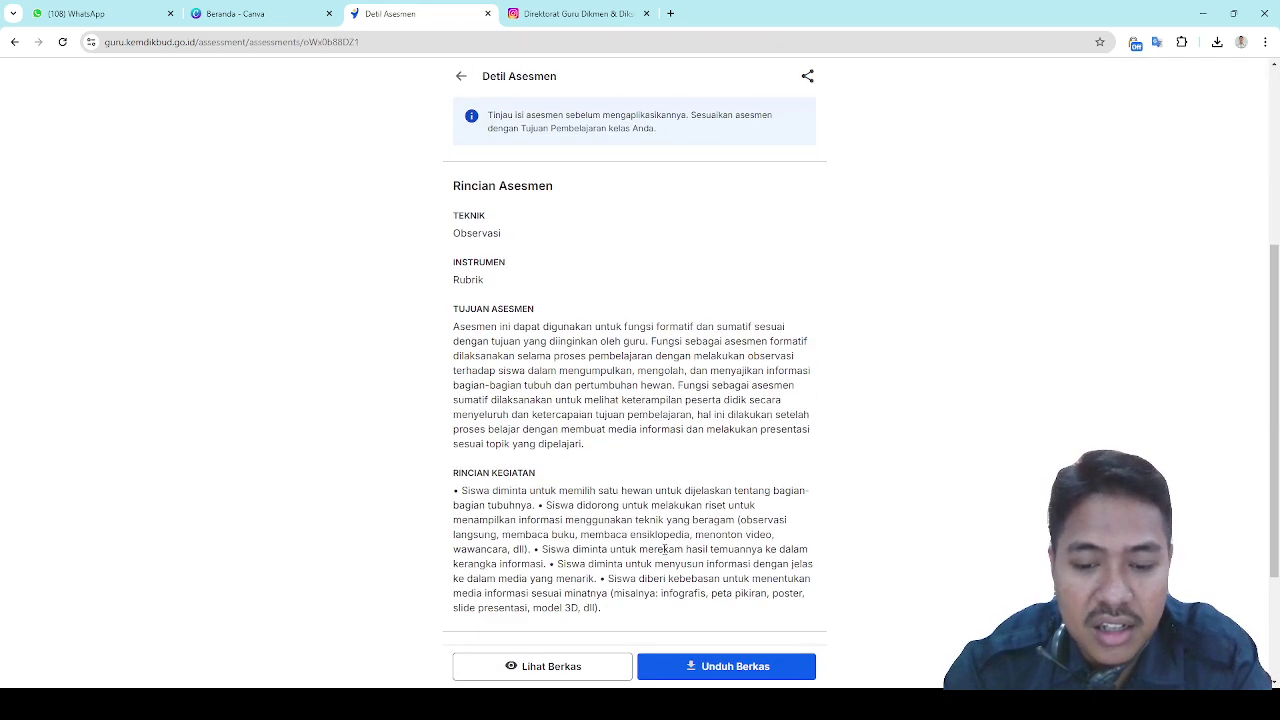
scroll(603, 394, up, 3)
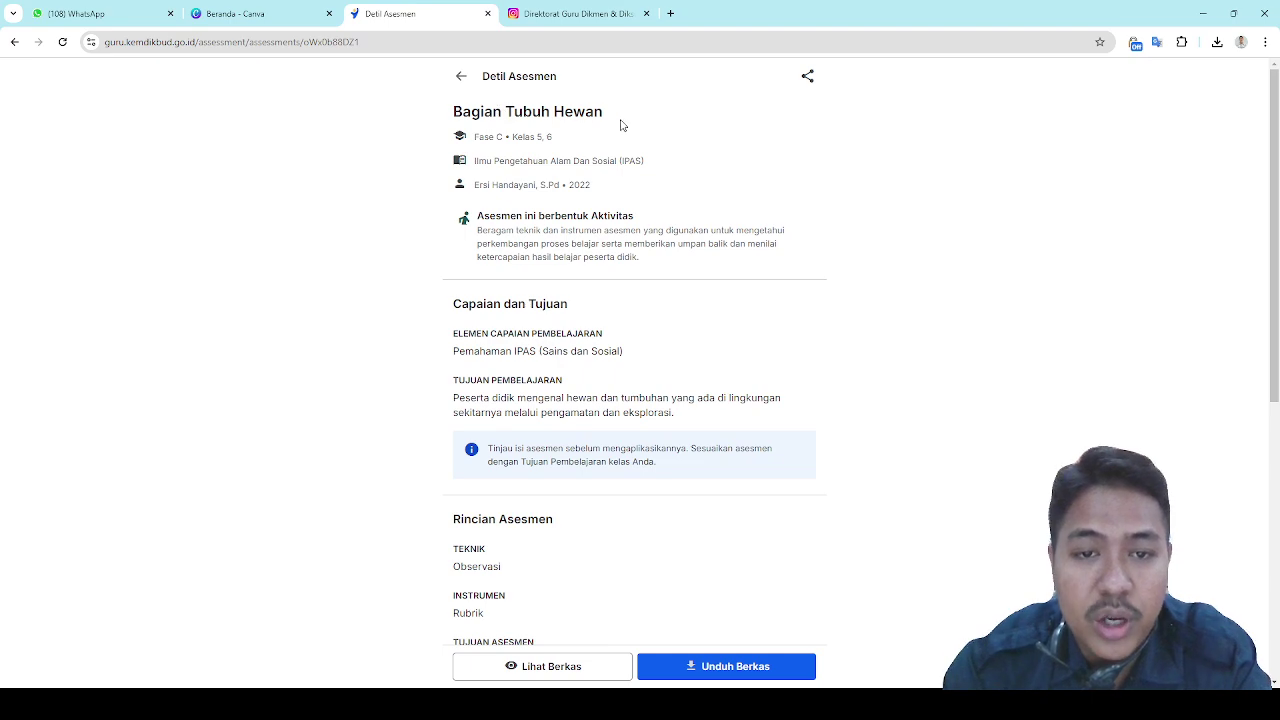
click(463, 80)
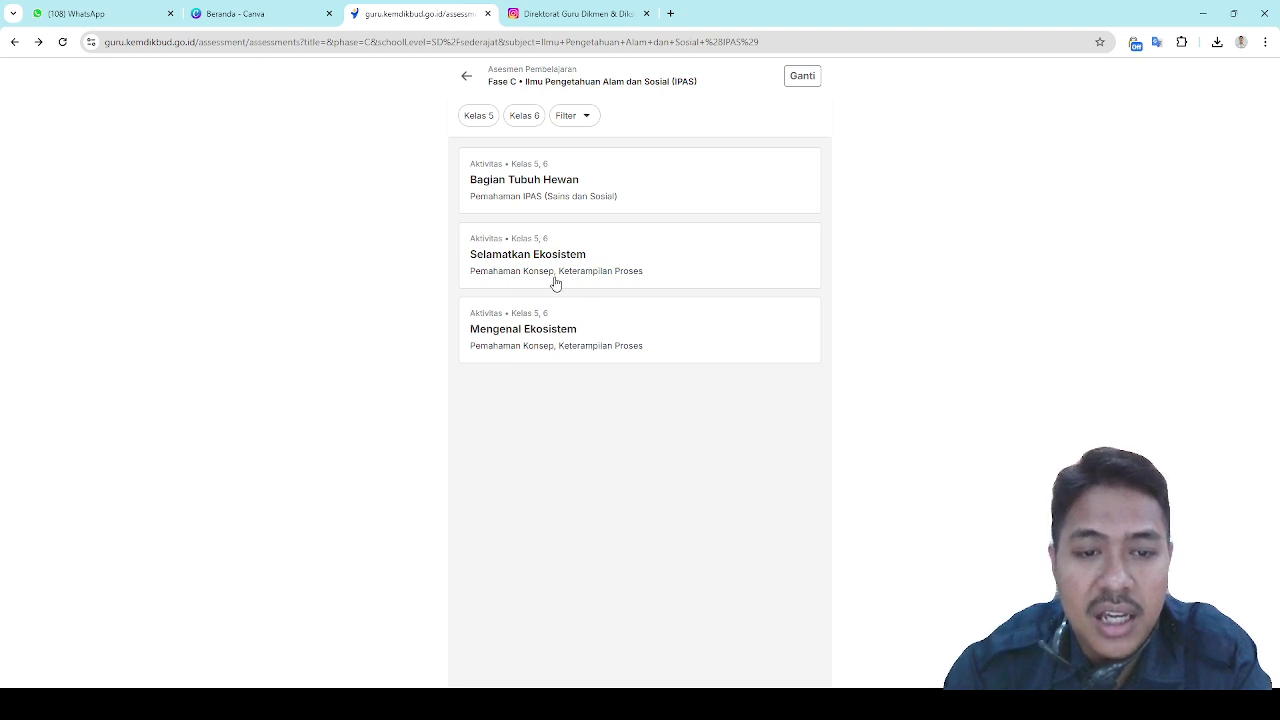
click(465, 80)
click(463, 80)
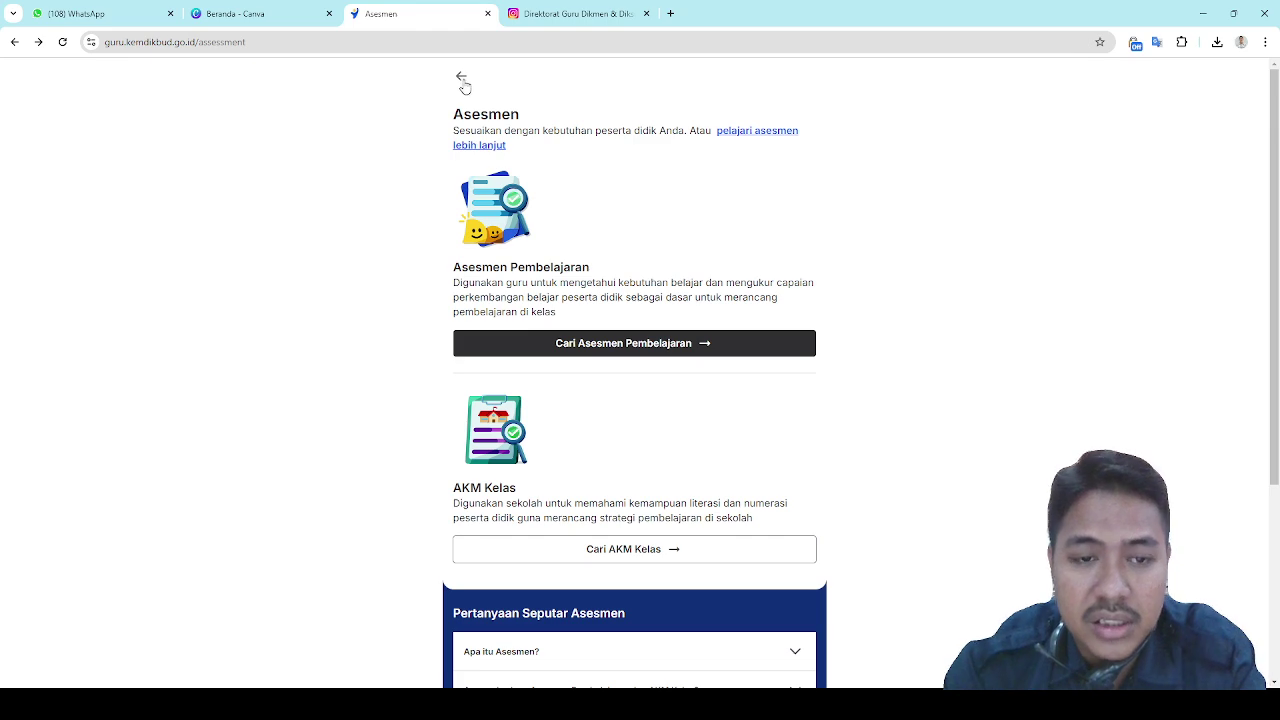
click(465, 85)
Create a class in Kelas named KELAS 6D with level Kelas 6 and school year 2024/2025
scroll(703, 517, down, 4)
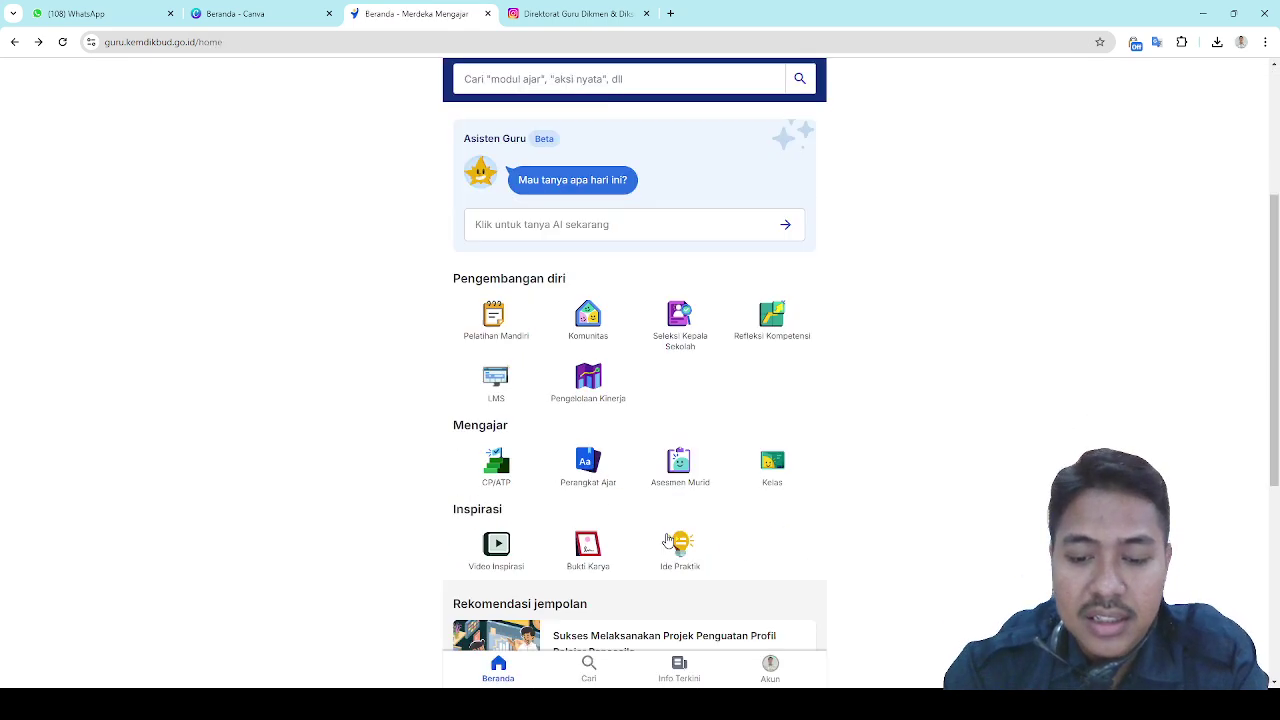
click(770, 418)
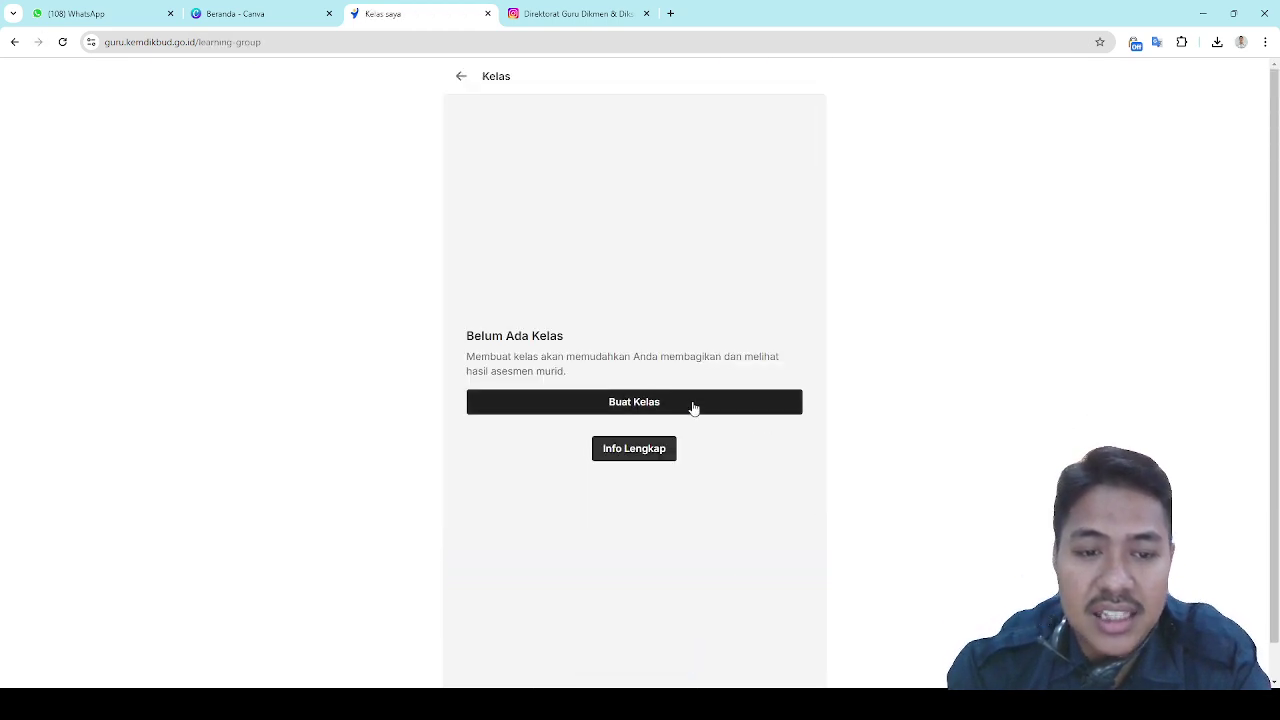
click(587, 402)
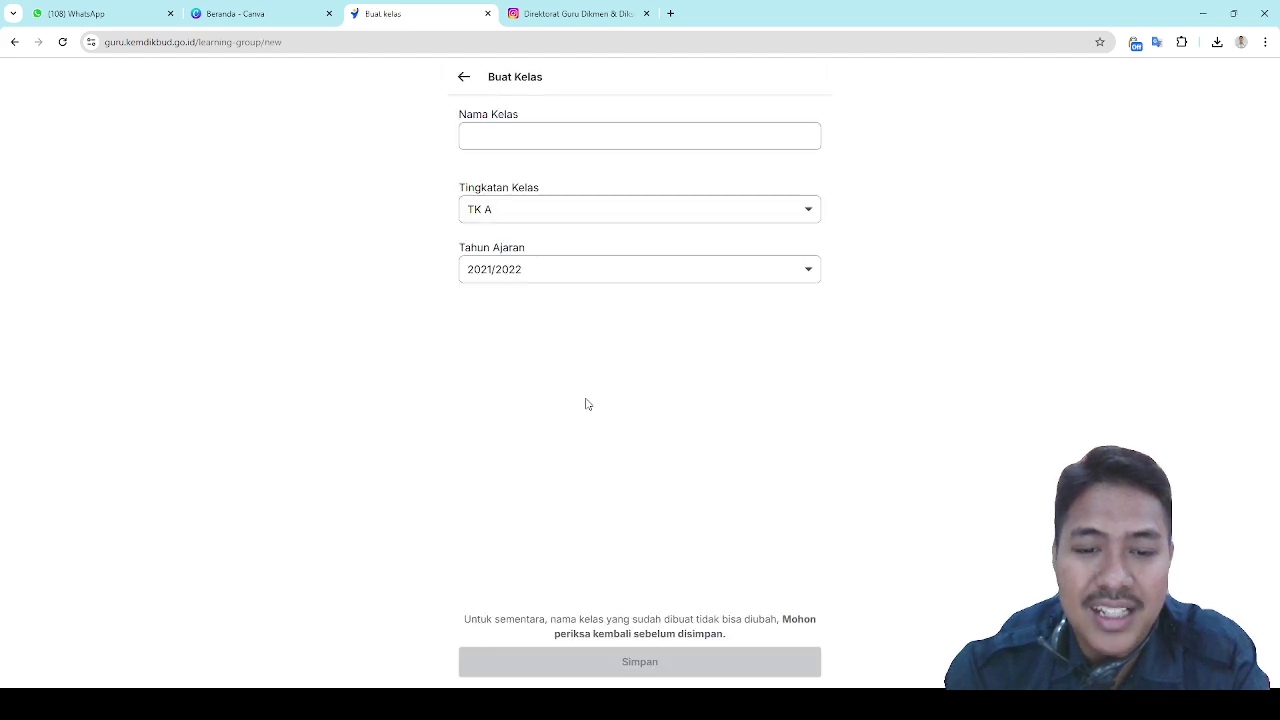
click(562, 149)
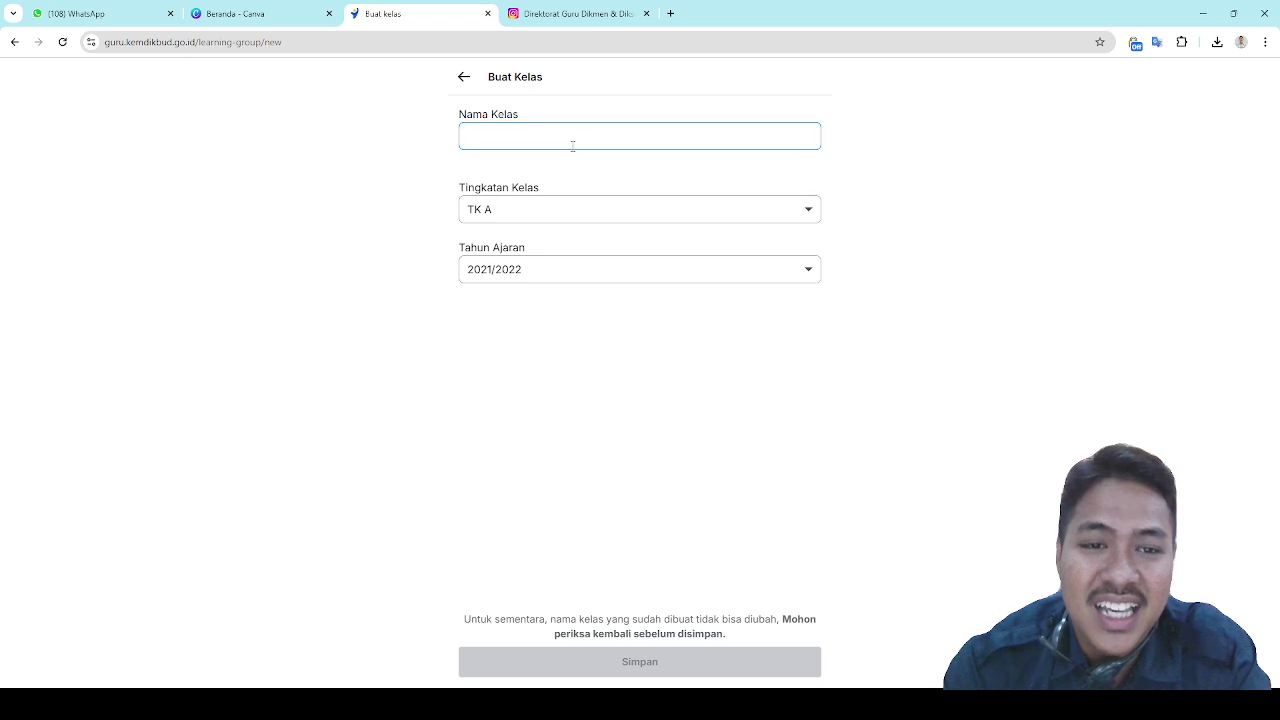
text(KELAS 6D)
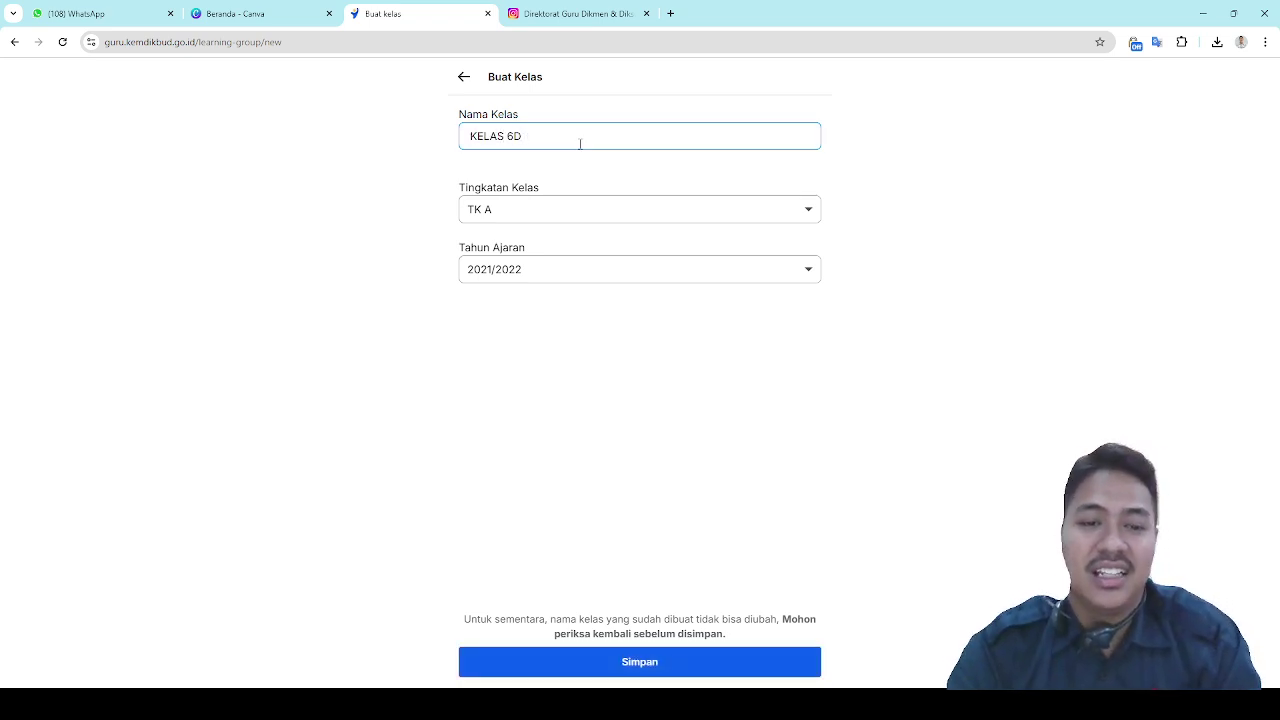
click(590, 209)
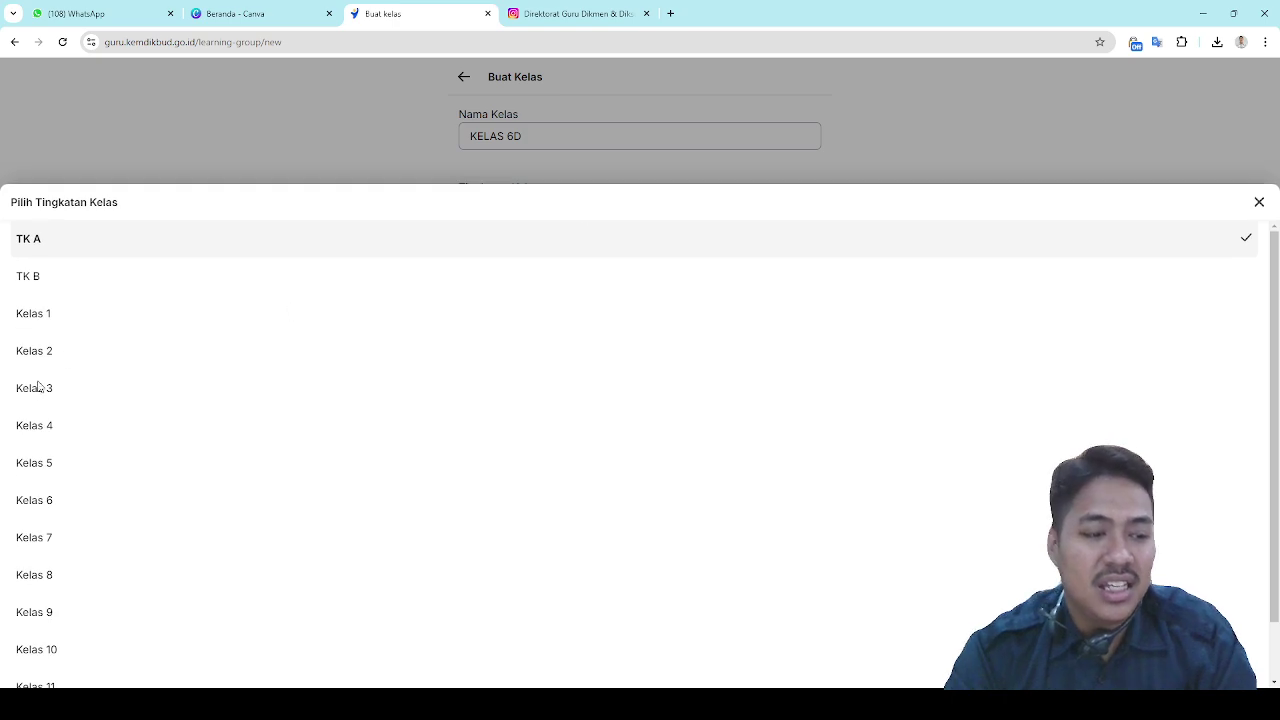
click(24, 498)
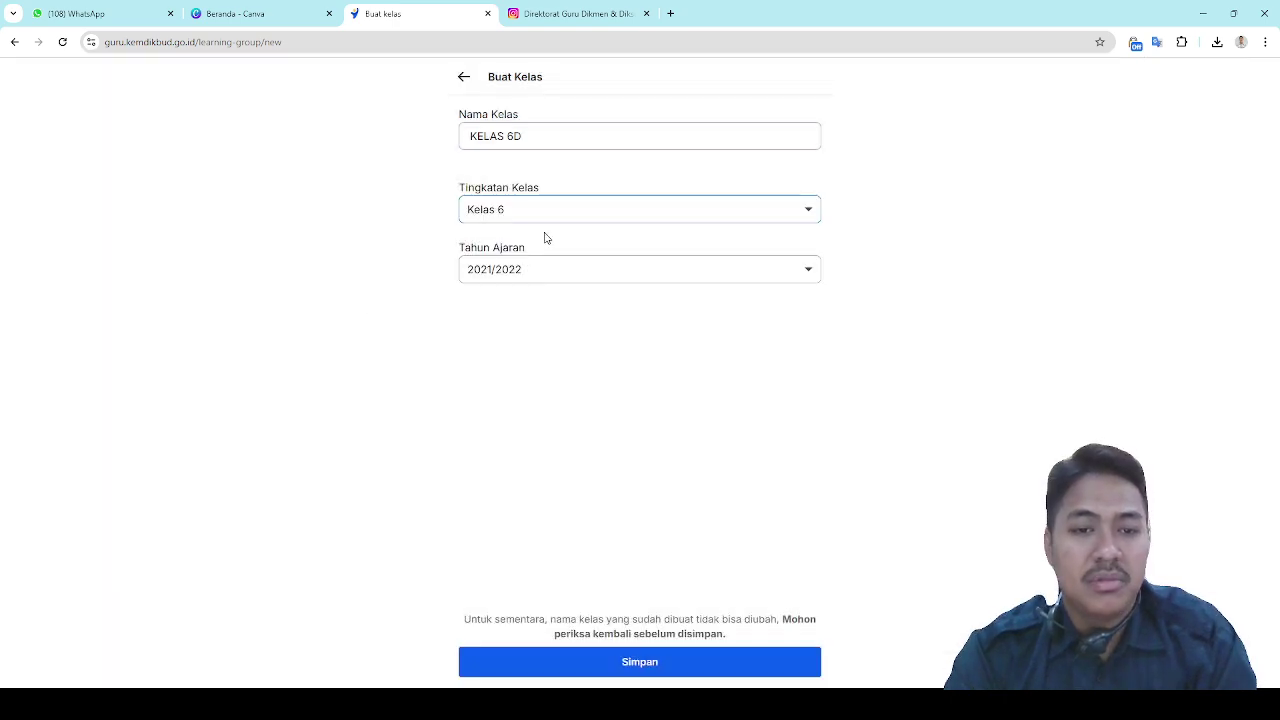
click(556, 276)
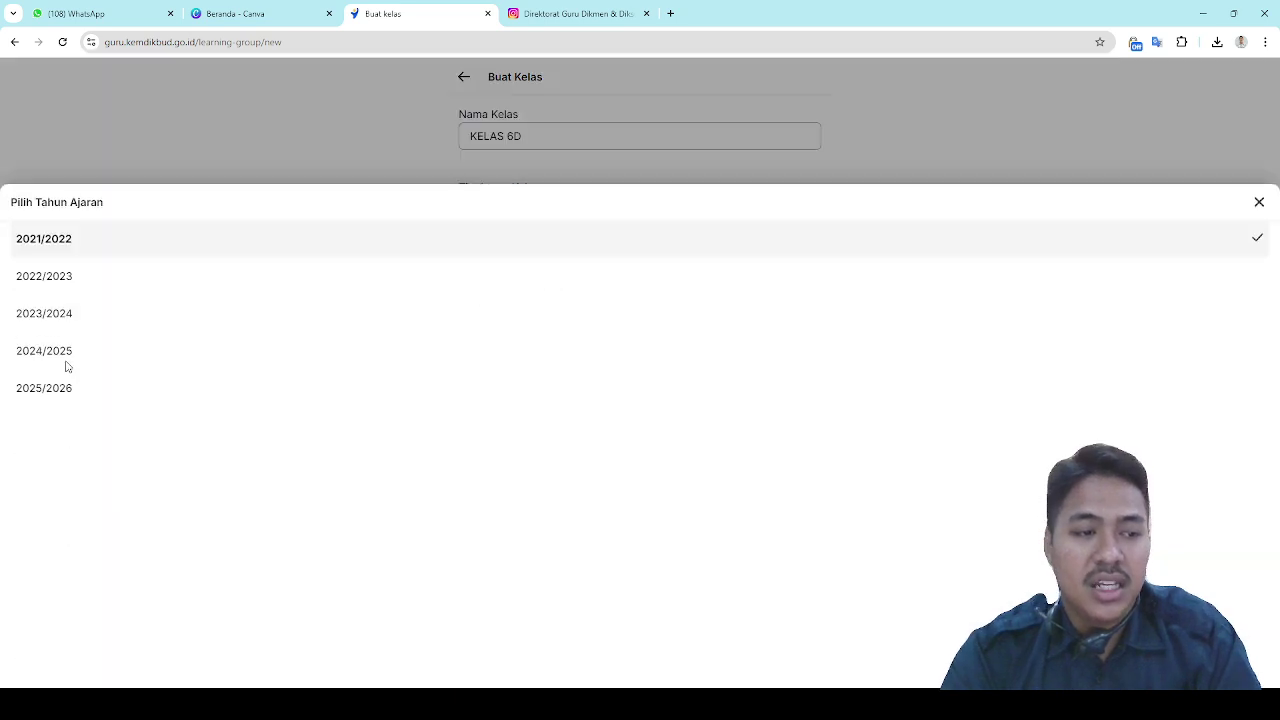
click(67, 364)
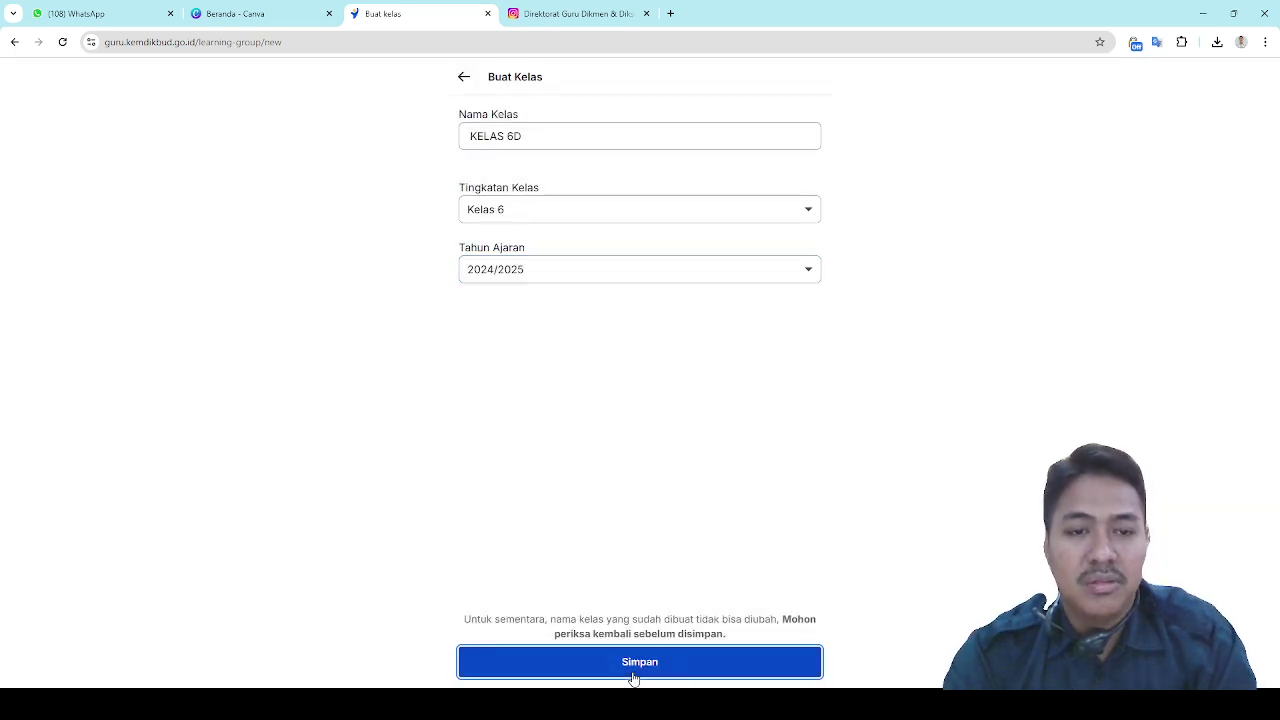
click(633, 676)
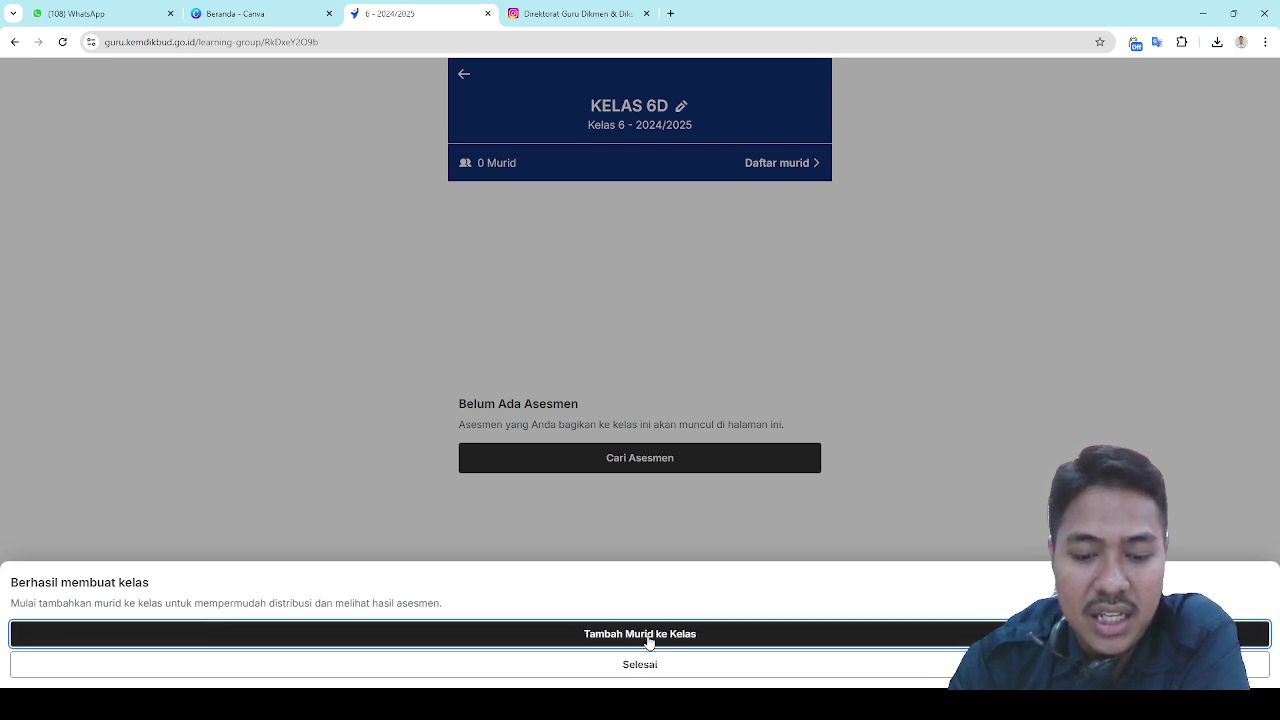
Open the page for adding students to KELAS 6D and look through the list of available students
click(648, 638)
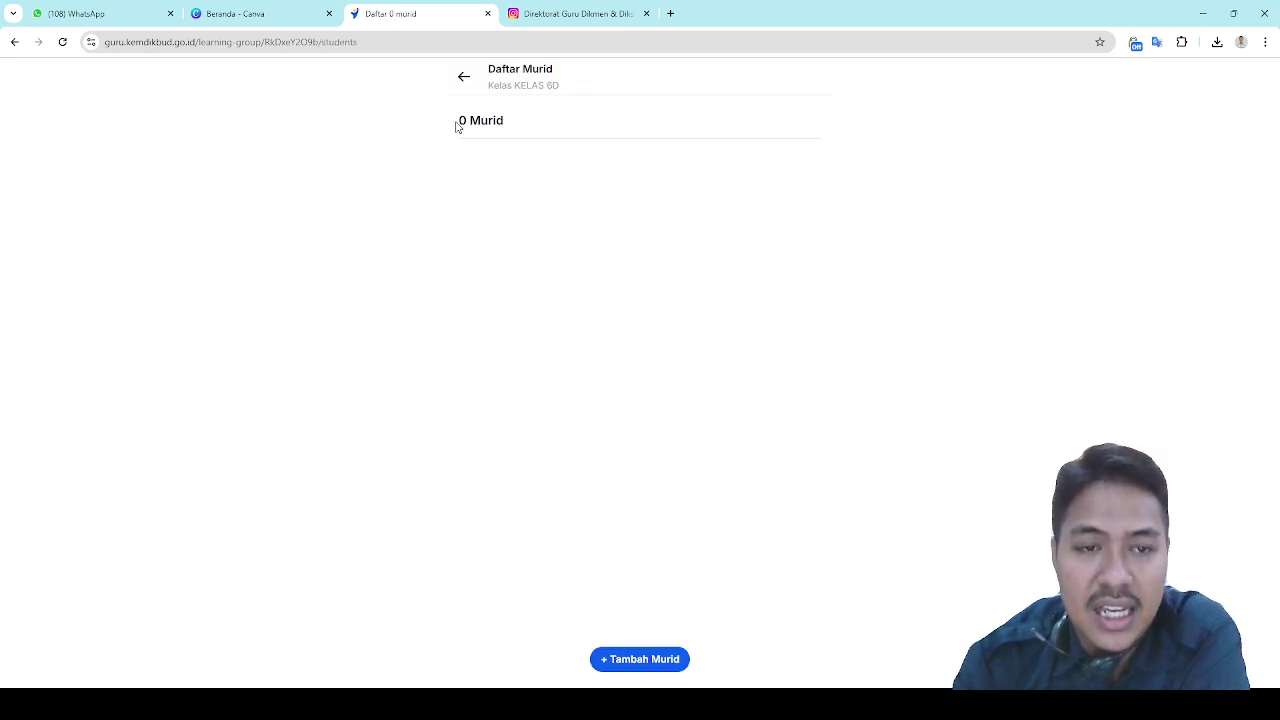
click(628, 664)
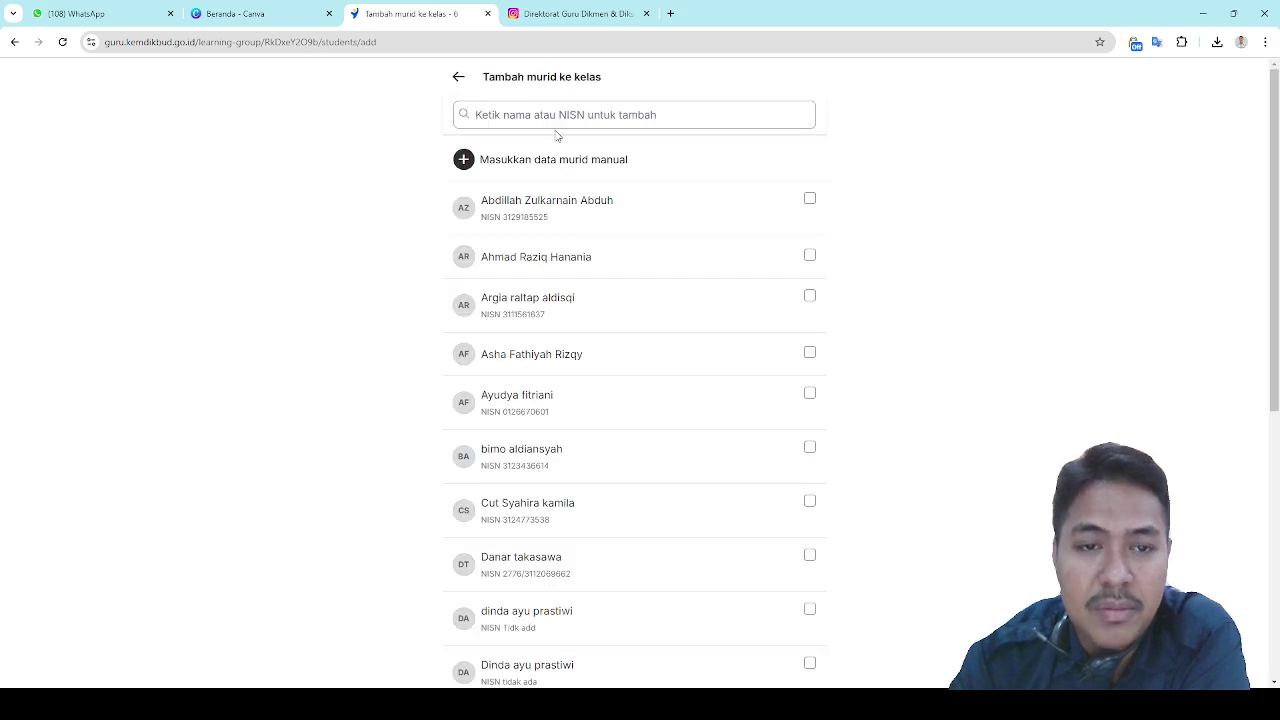
scroll(587, 330, down, 12)
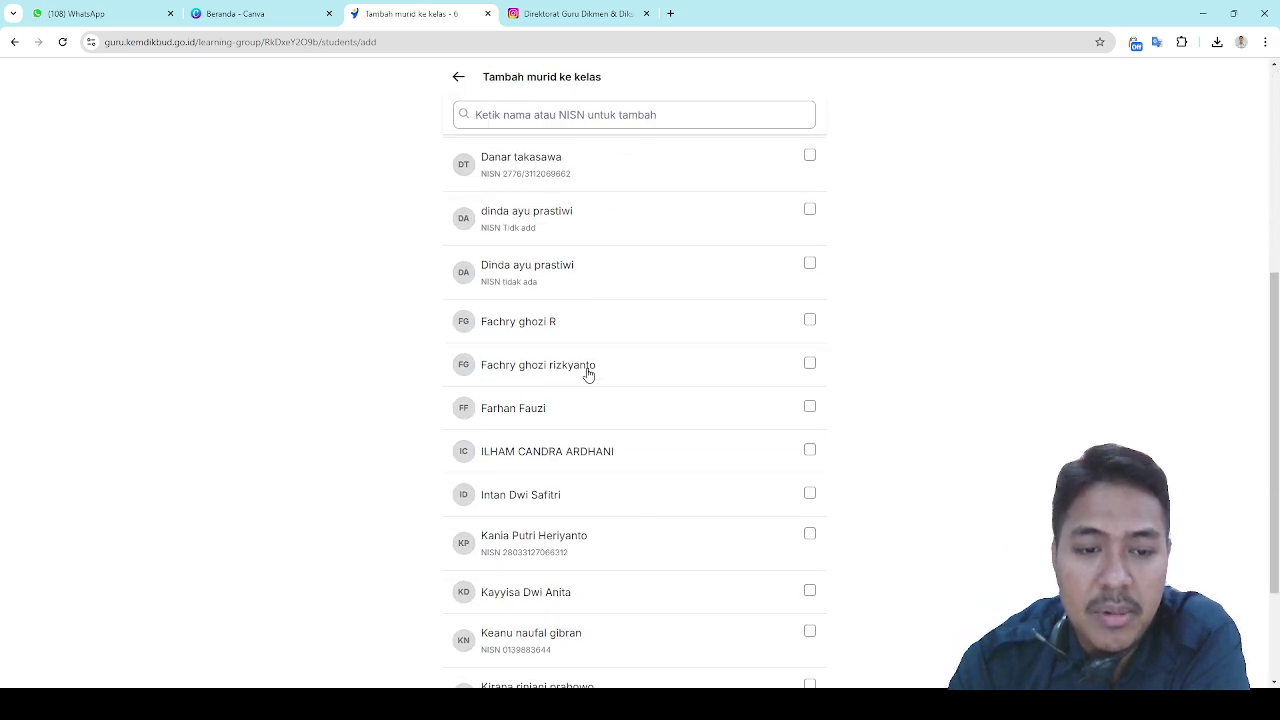
scroll(587, 372, up, 12)
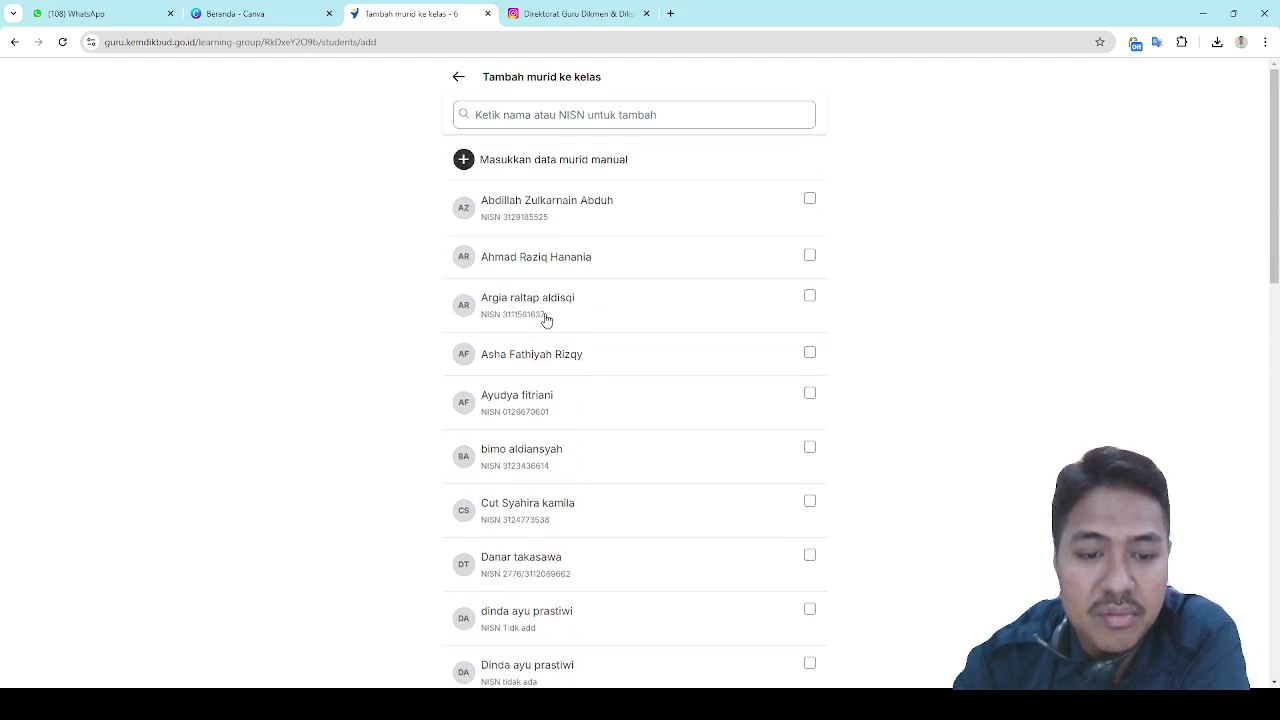
scroll(546, 319, down, 12)
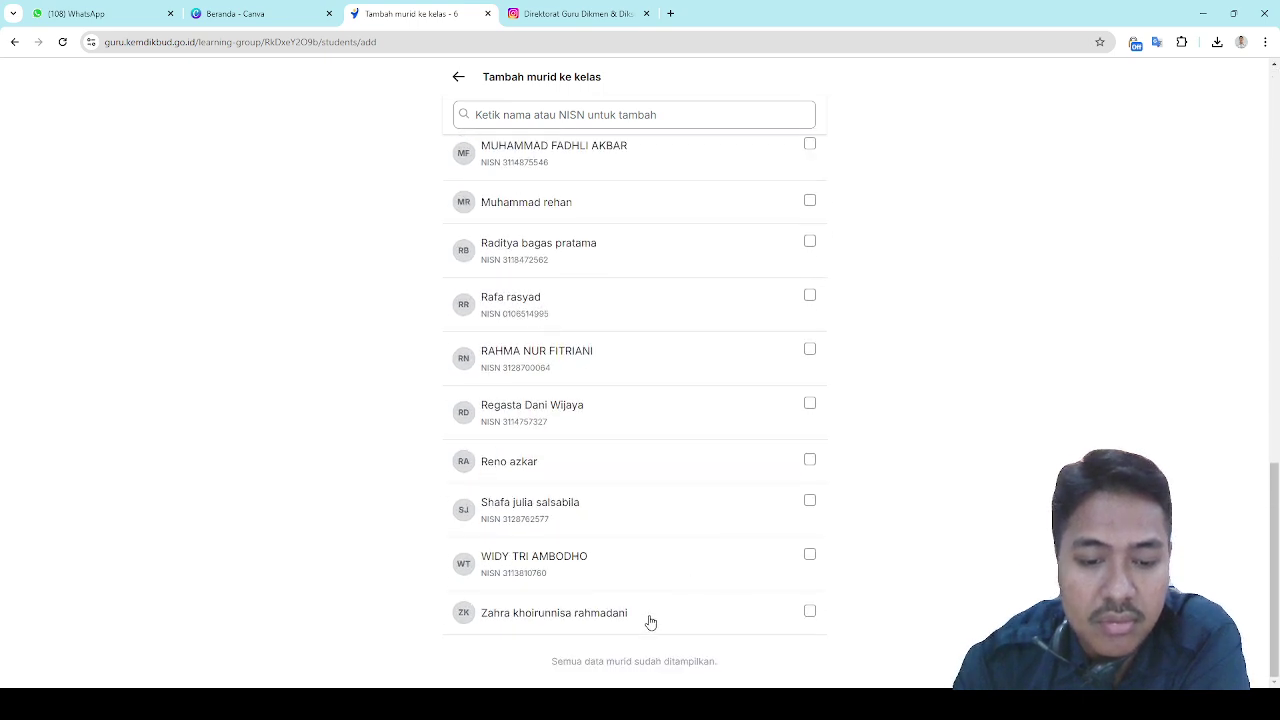
scroll(654, 610, up, 12)
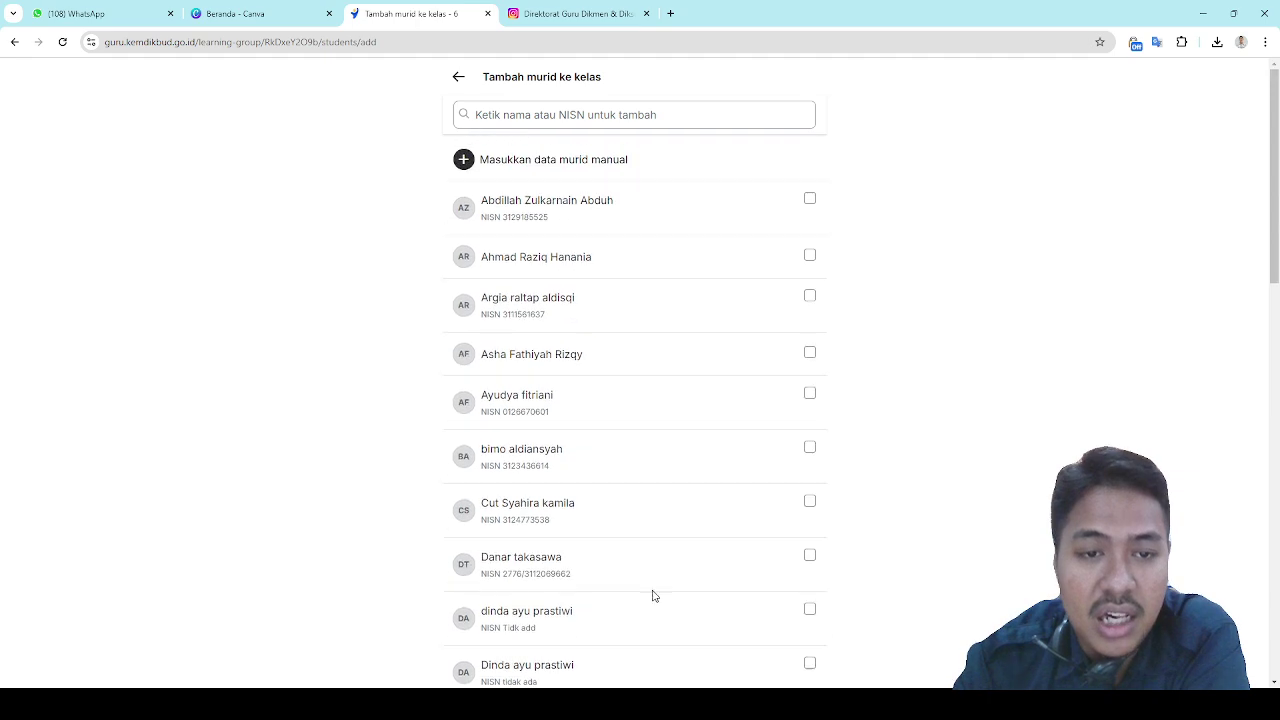
Select every student in the list for KELAS 6D, from the first entry to the last
click(810, 201)
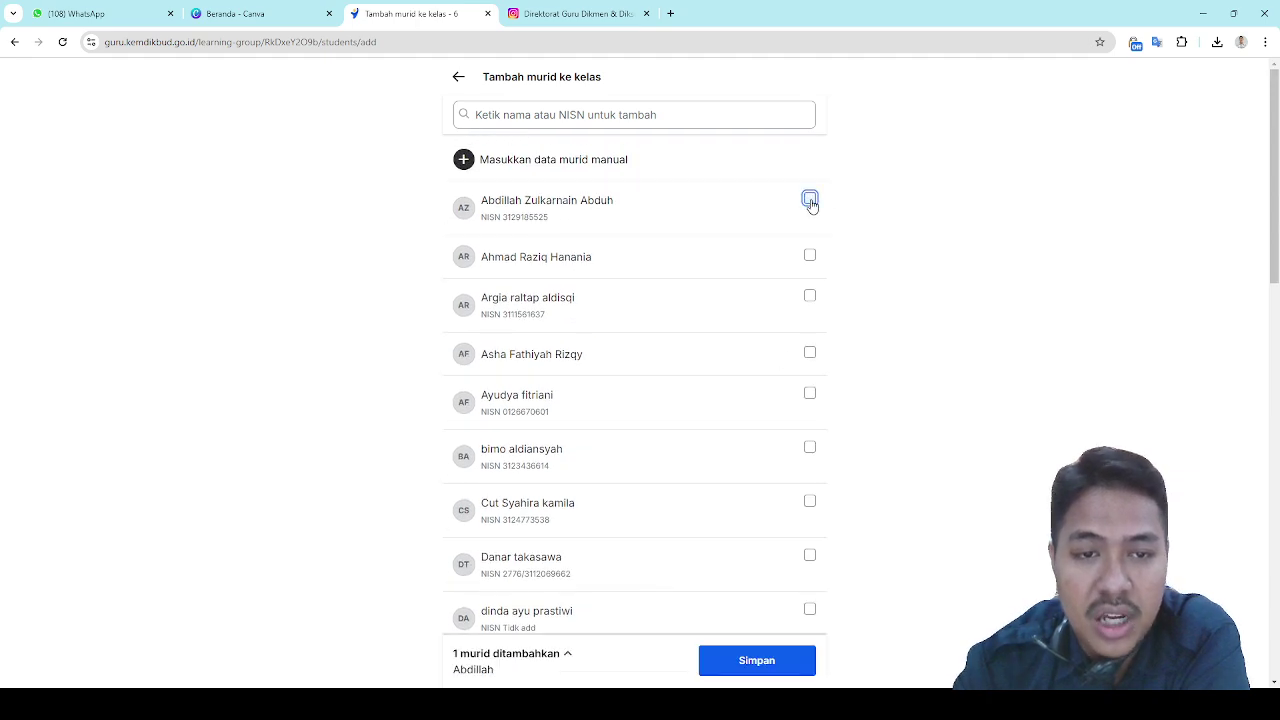
click(810, 256)
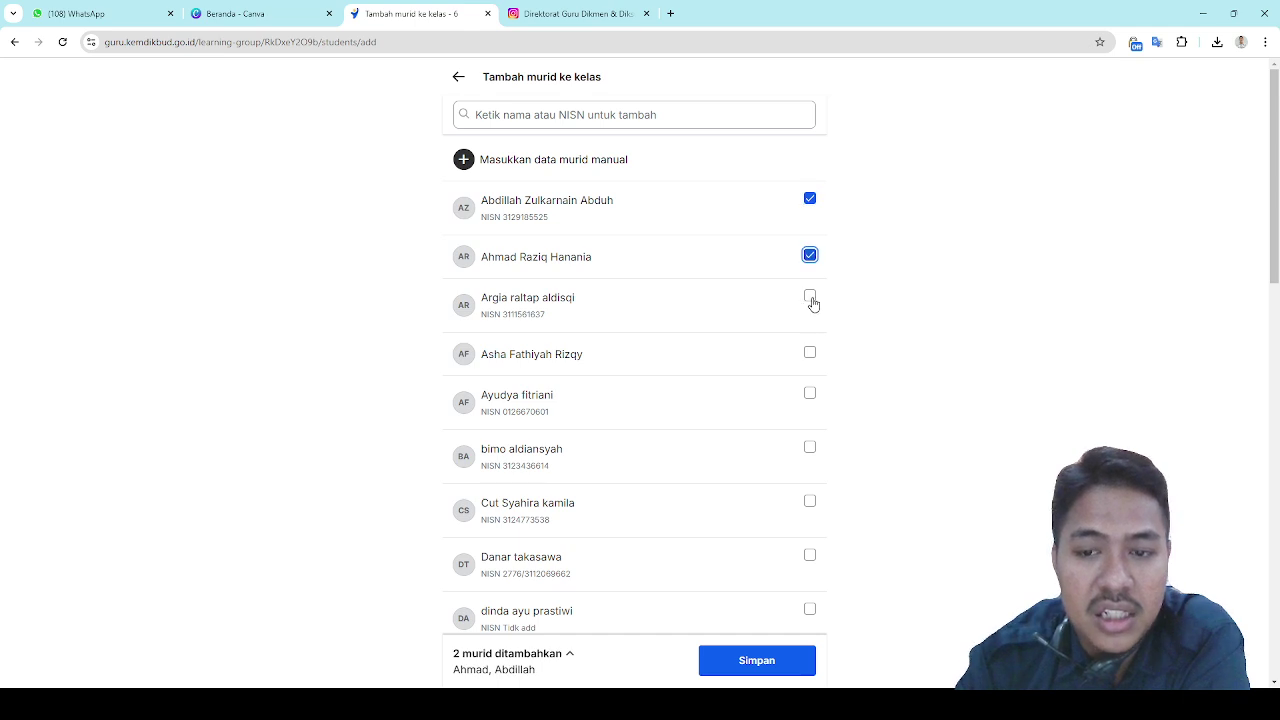
click(810, 297)
click(810, 355)
click(810, 393)
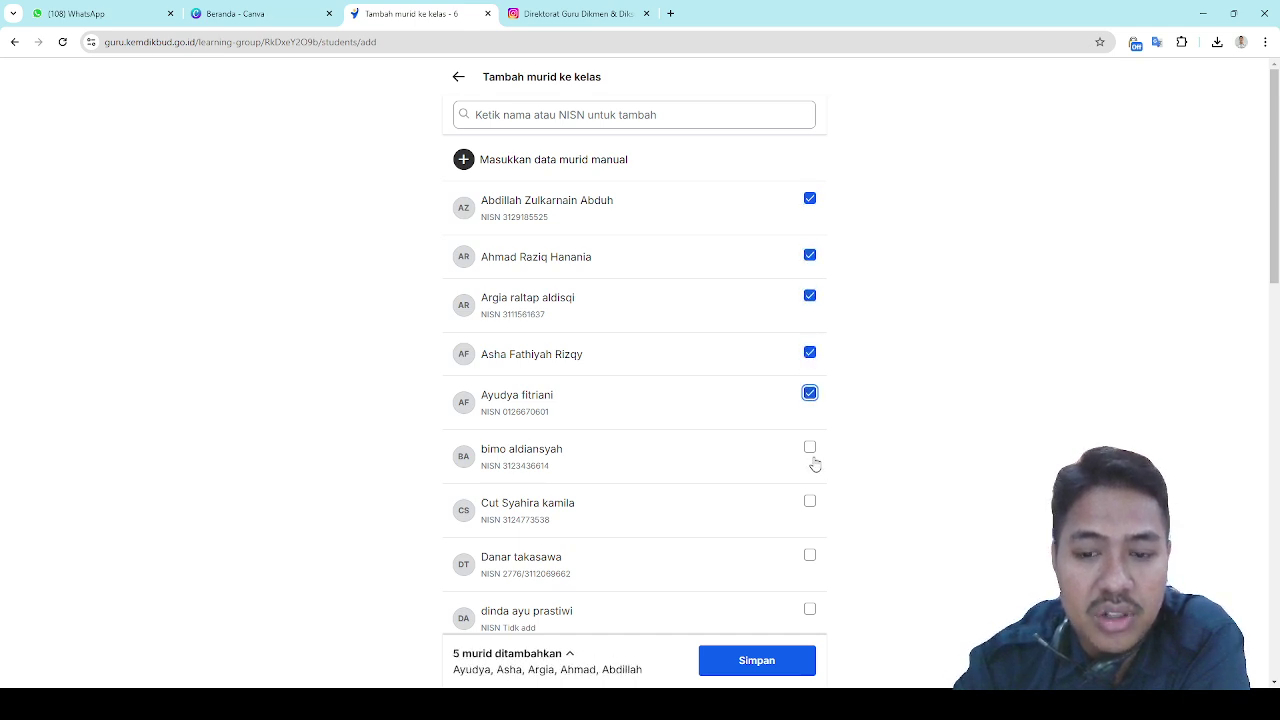
click(810, 447)
click(810, 503)
scroll(811, 494, down, 1)
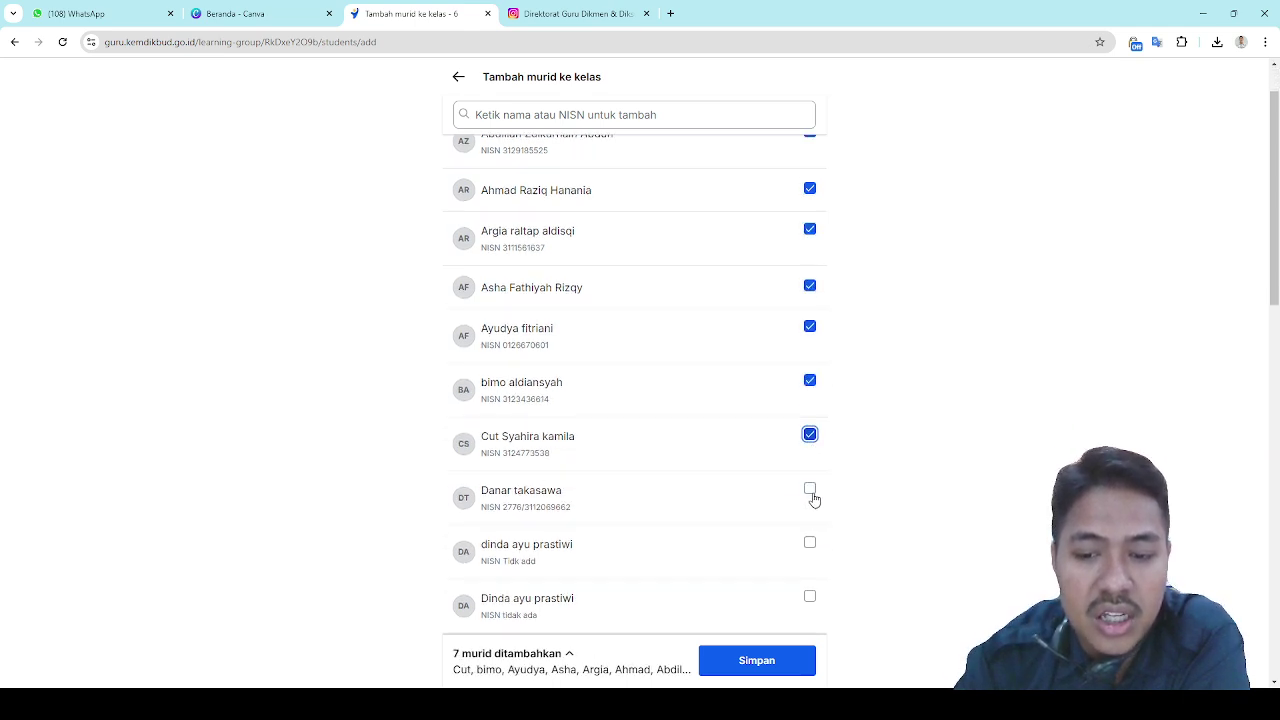
click(810, 489)
click(811, 543)
scroll(813, 535, down, 2)
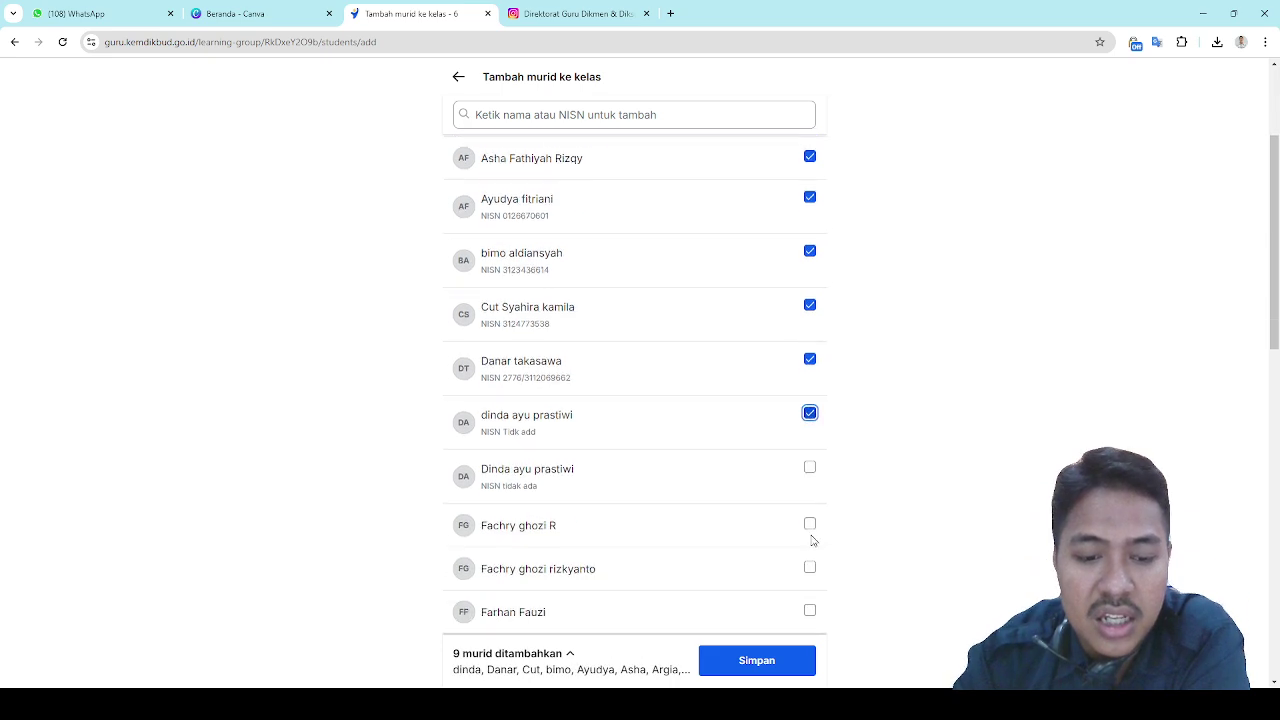
click(810, 465)
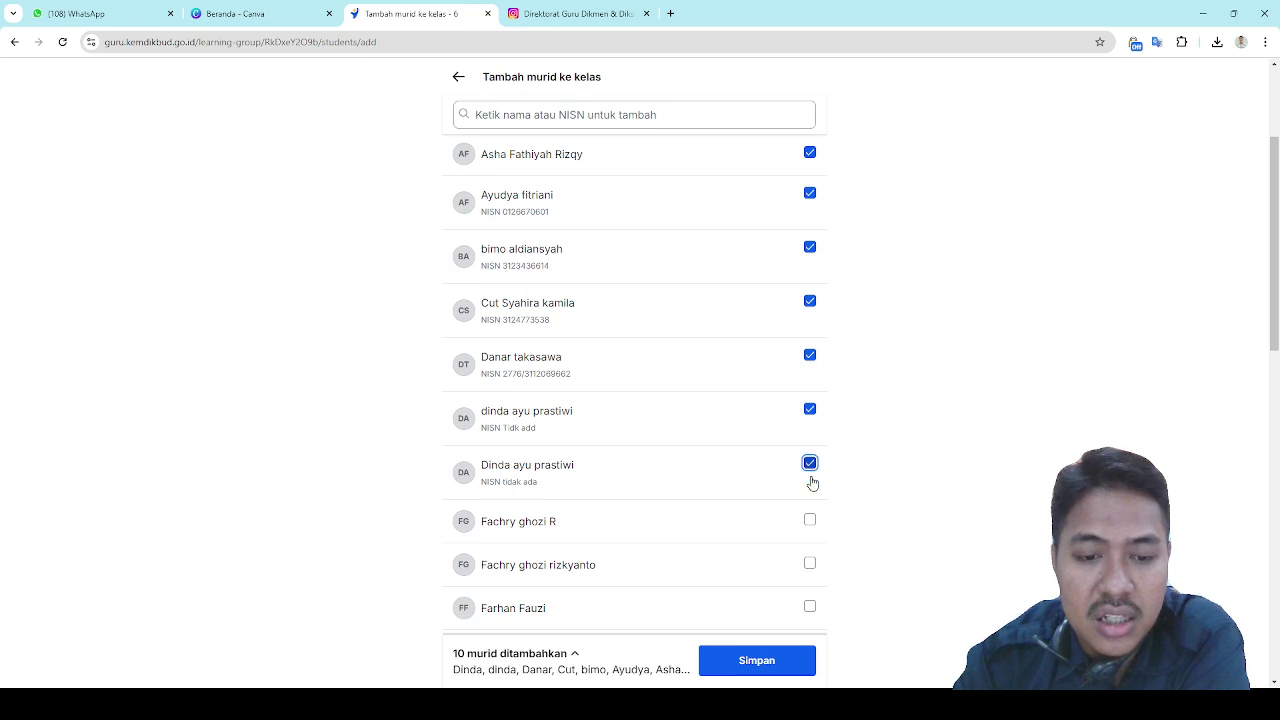
click(810, 520)
click(810, 562)
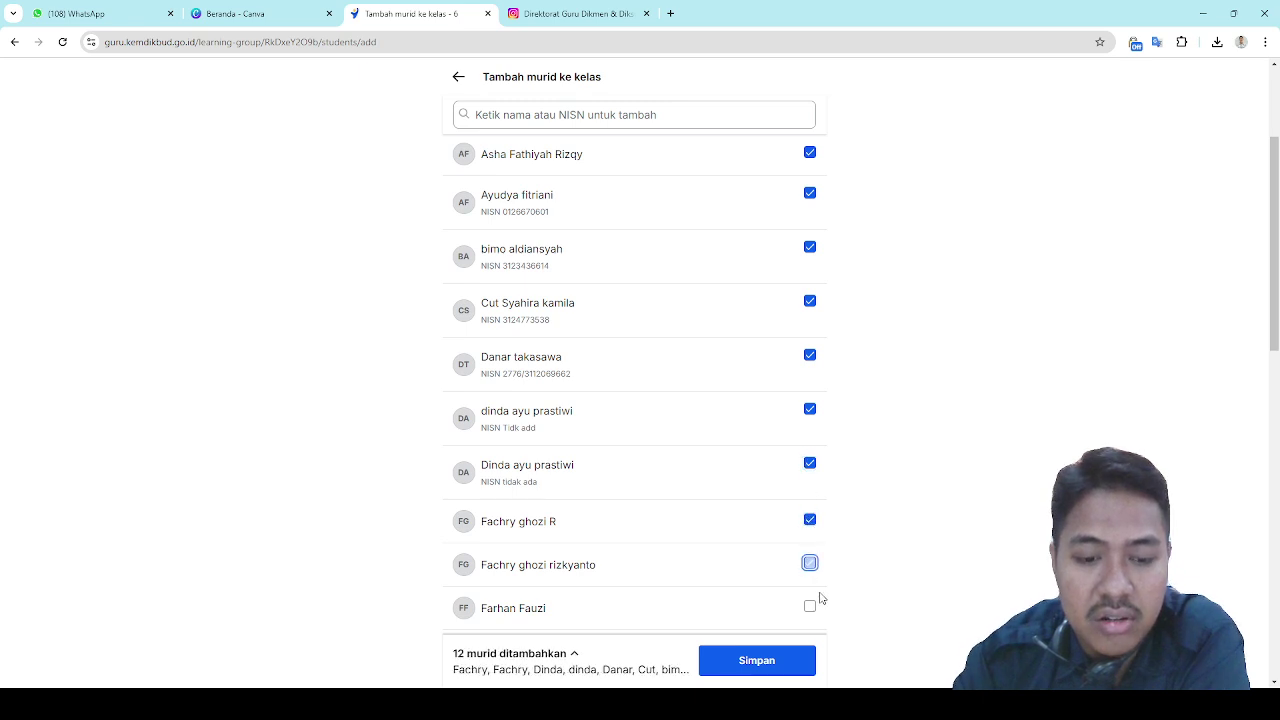
scroll(817, 594, down, 2)
click(810, 473)
click(810, 516)
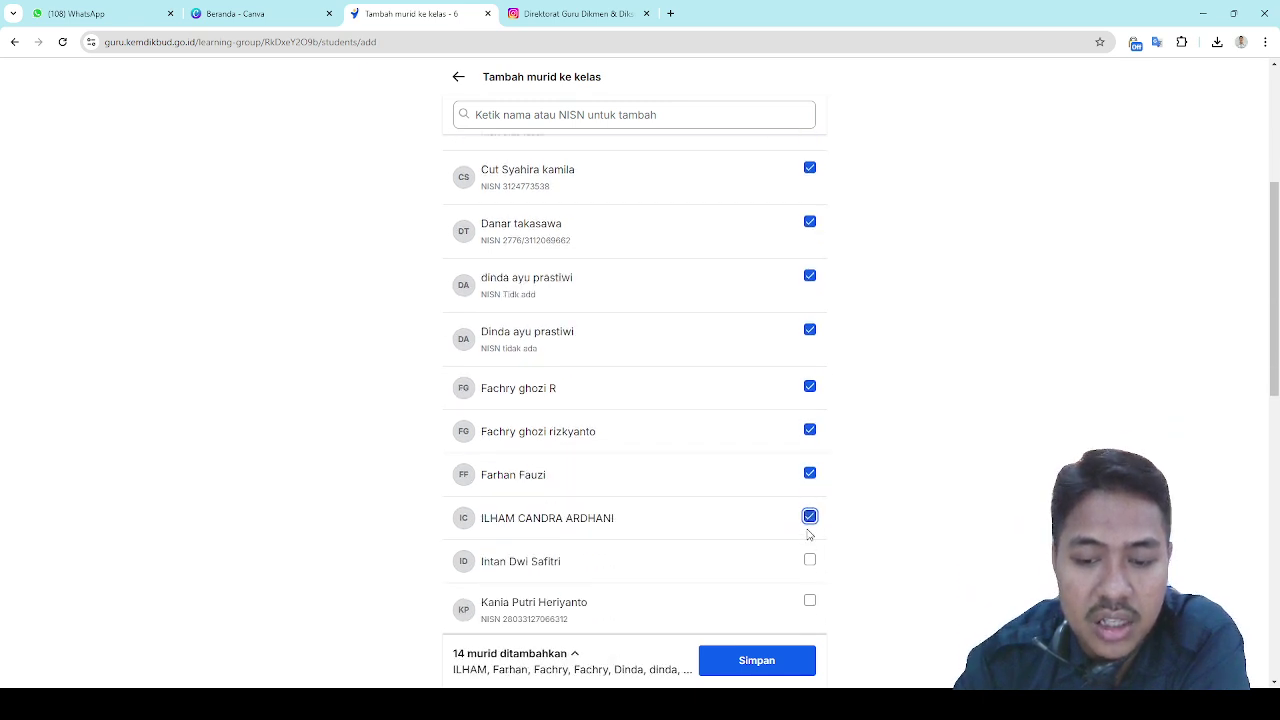
click(810, 561)
scroll(810, 561, down, 2)
click(810, 401)
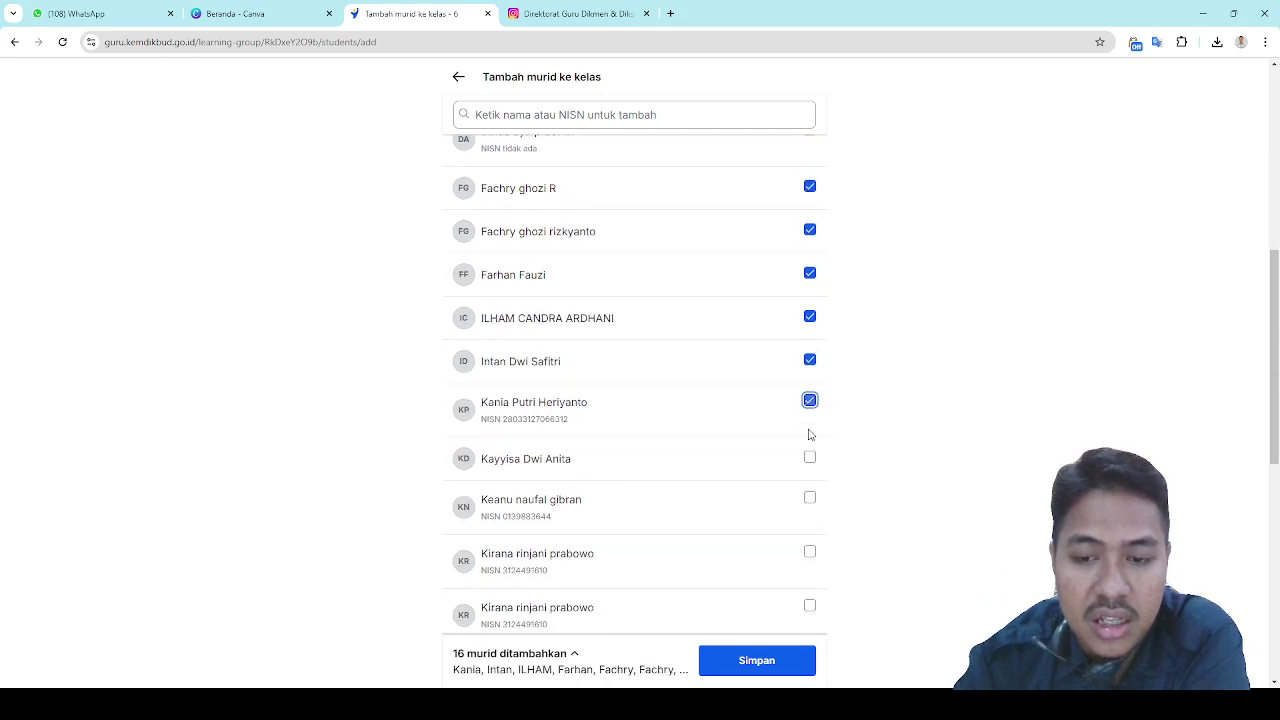
click(810, 458)
click(810, 497)
scroll(822, 400, down, 2)
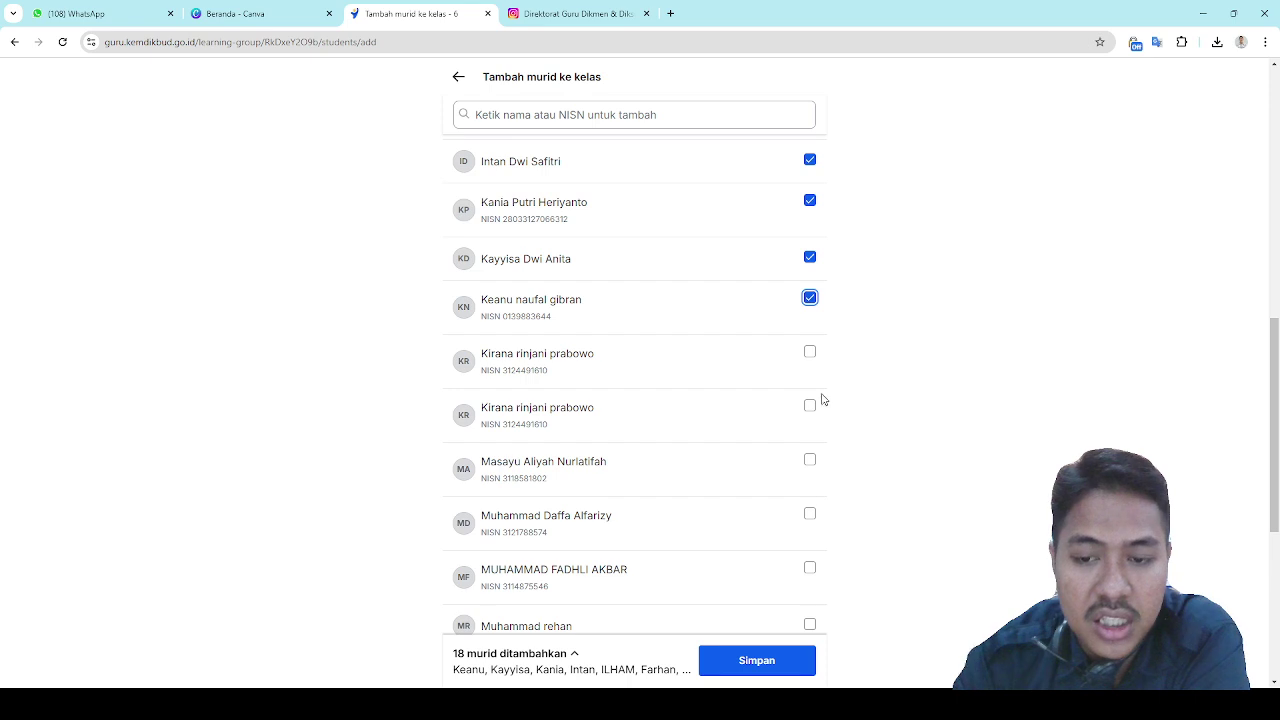
click(810, 354)
click(810, 407)
click(810, 461)
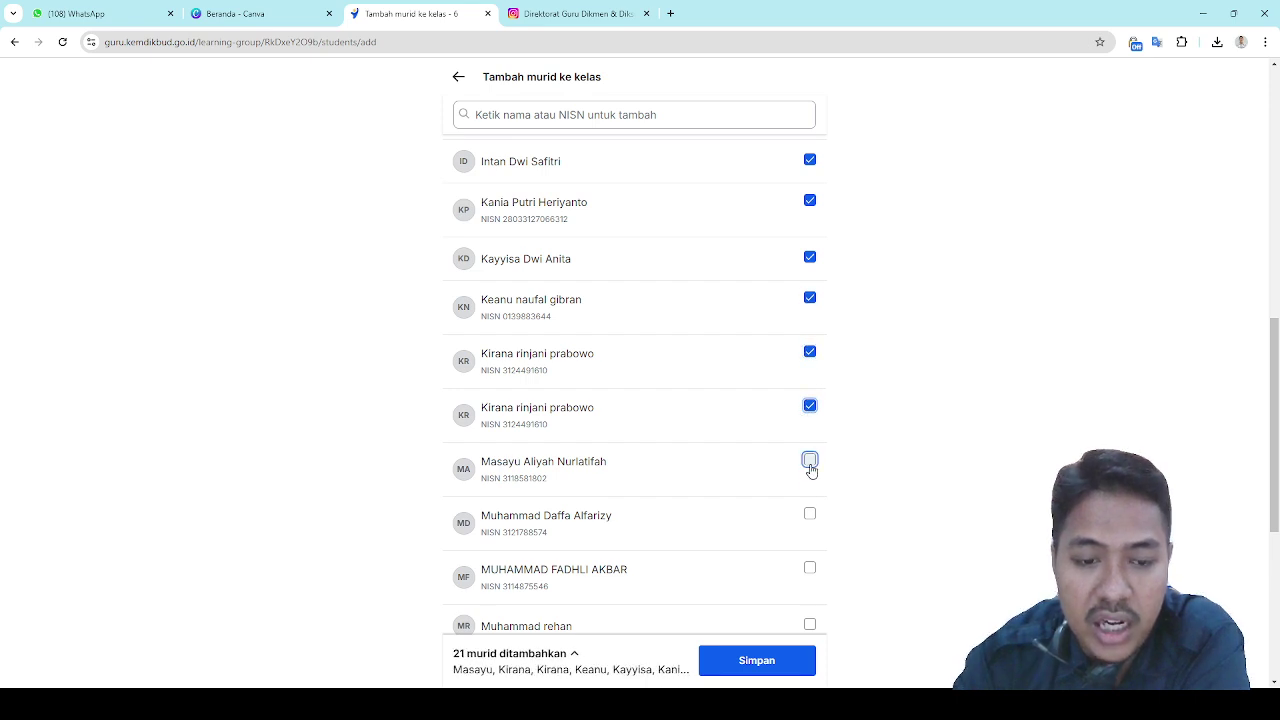
click(810, 516)
click(810, 567)
scroll(810, 560, down, 3)
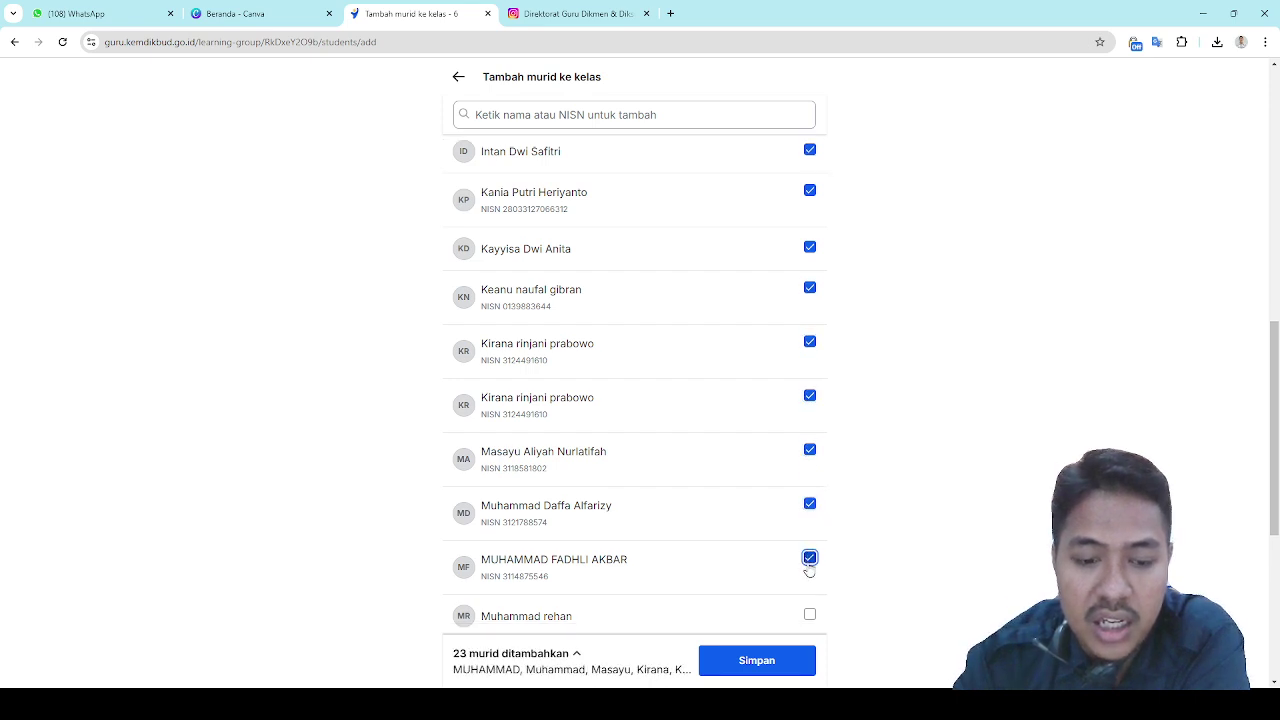
click(810, 359)
scroll(693, 498, down, 2)
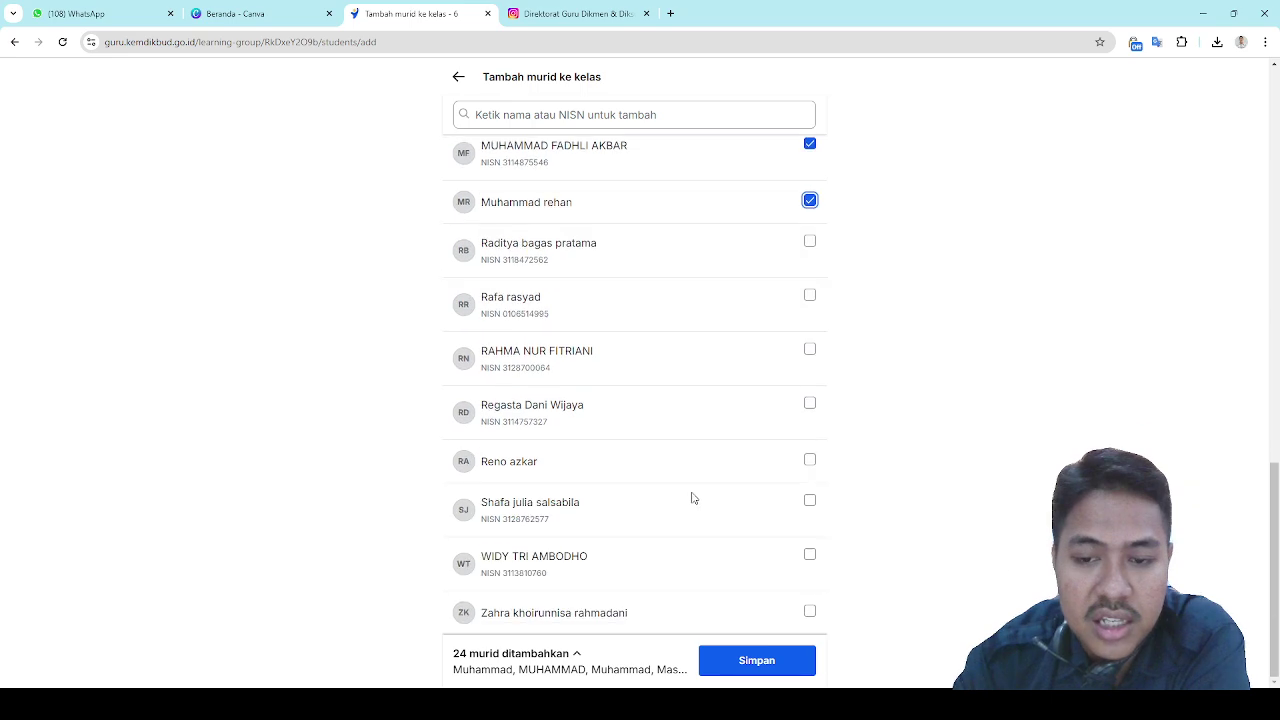
click(810, 555)
click(810, 611)
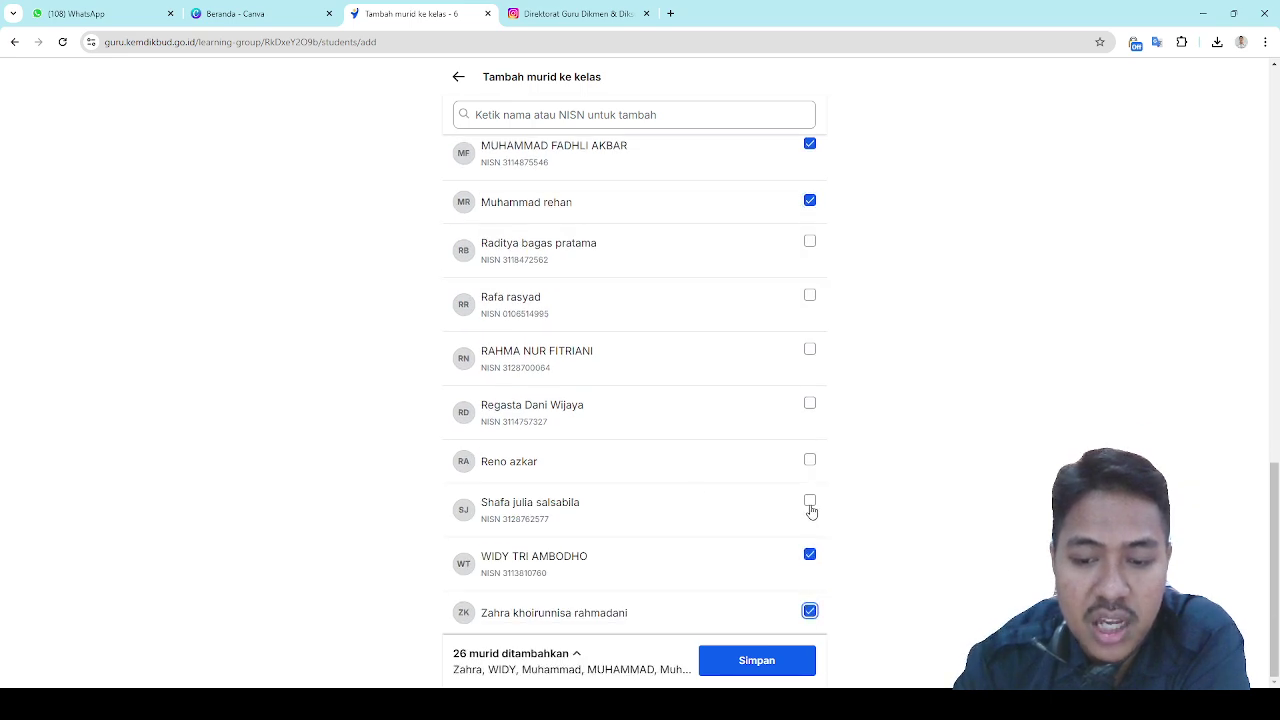
click(810, 501)
click(810, 460)
click(810, 403)
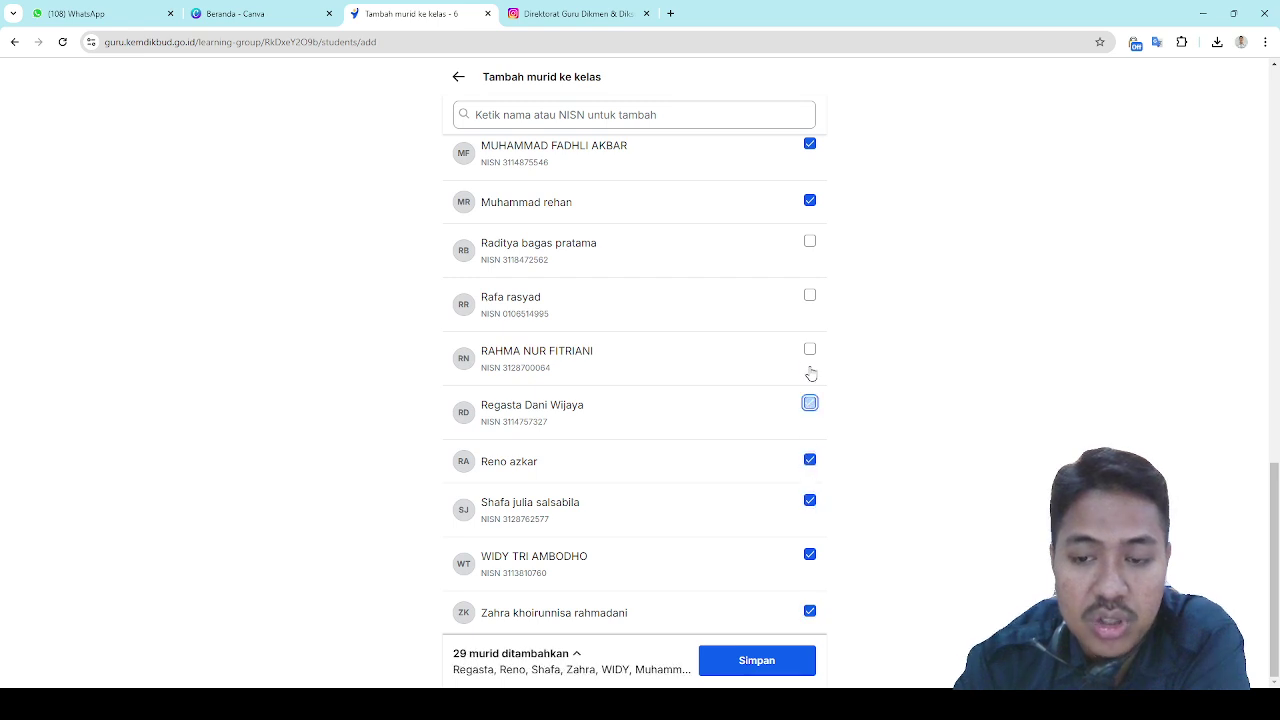
click(810, 349)
click(810, 295)
click(810, 241)
scroll(655, 312, up, 5)
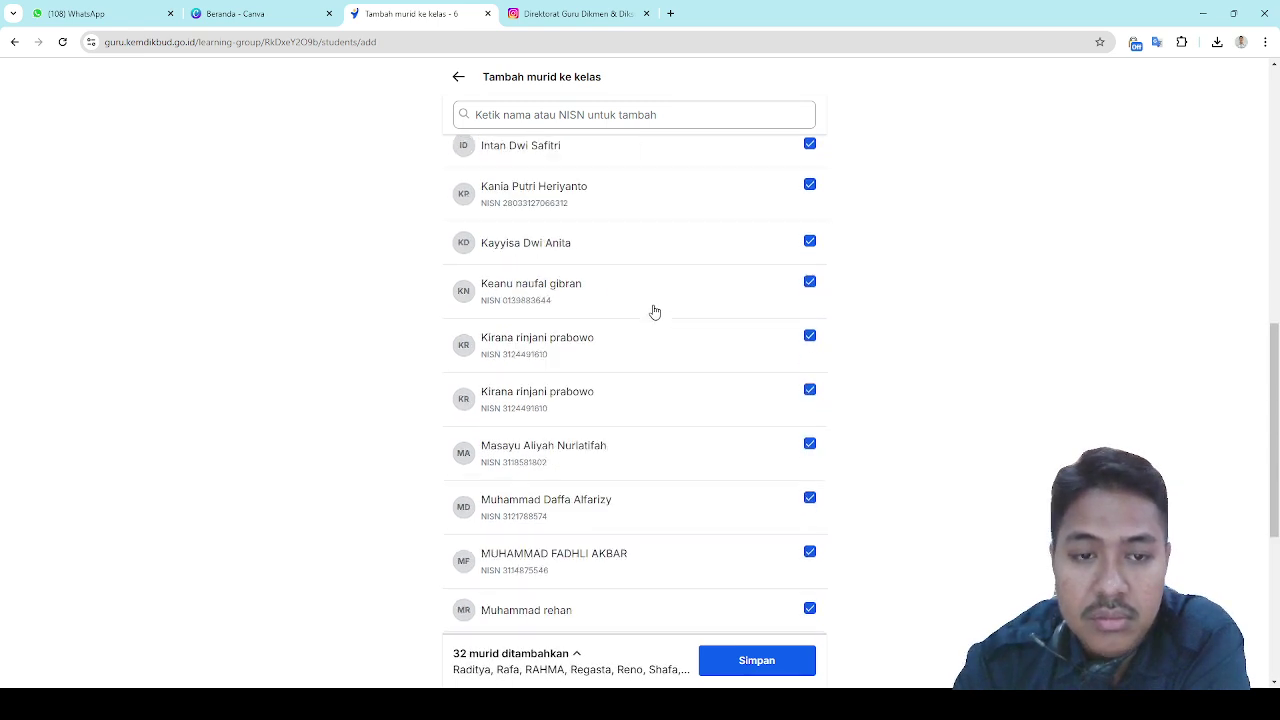
scroll(652, 313, up, 10)
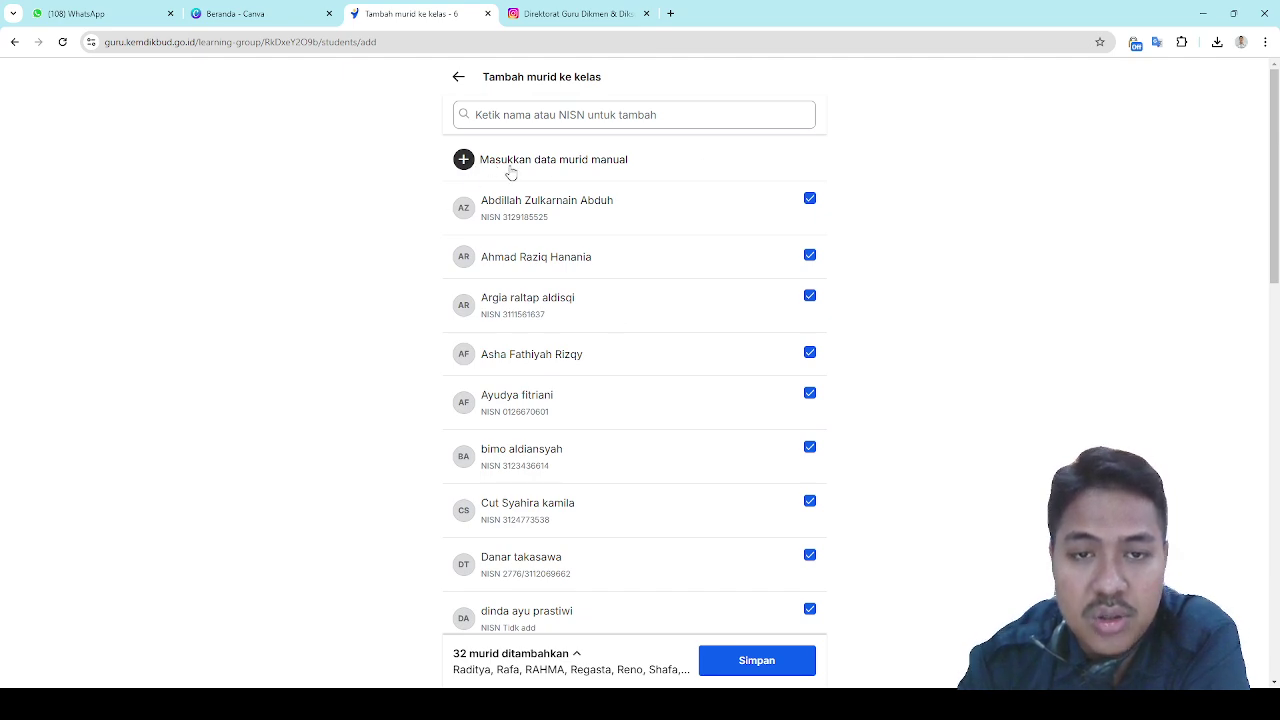
View the form for entering student data manually, close it unfilled, and save the selected students to the class
click(472, 165)
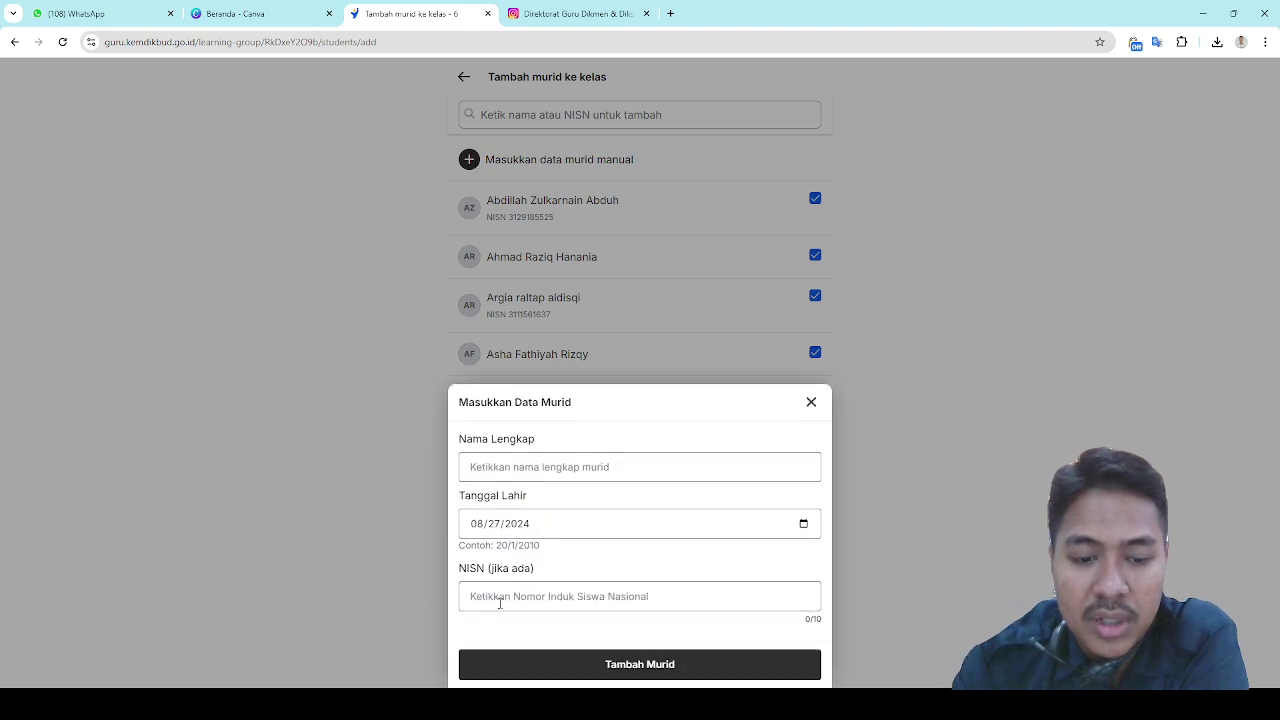
click(812, 403)
click(800, 664)
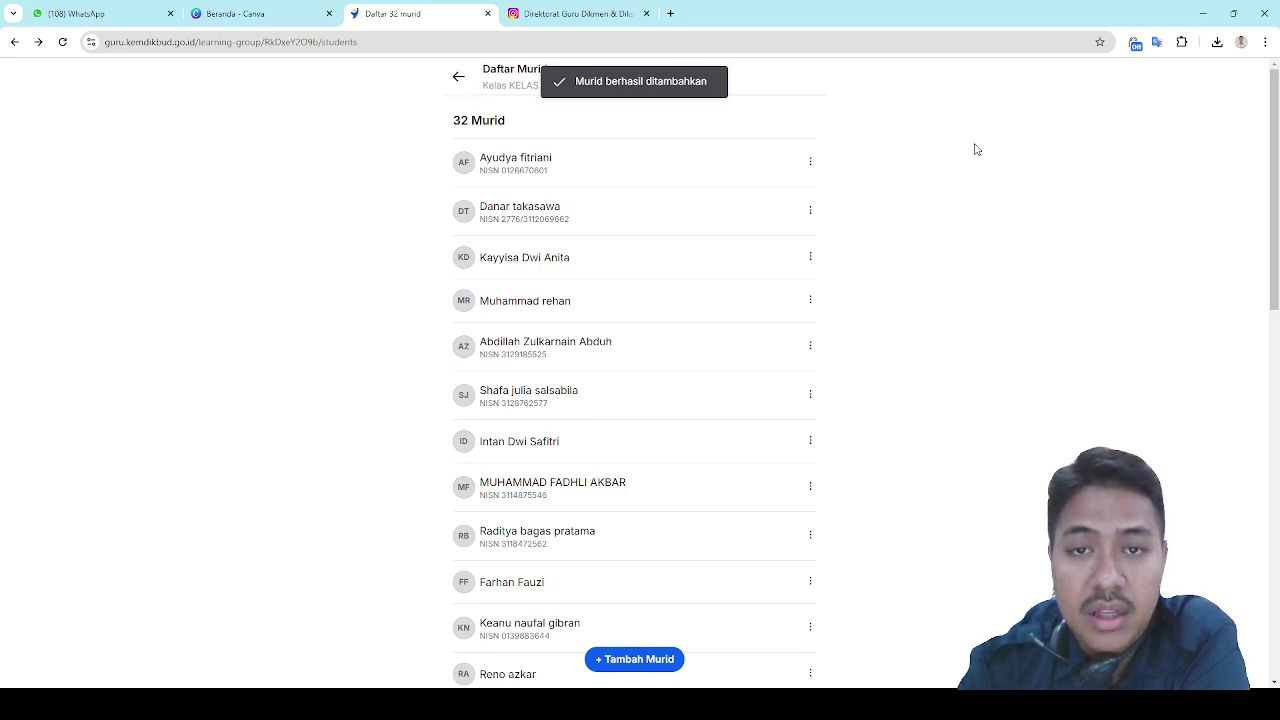
Go back from the KELAS 6D student list through the class pages to the home page
click(458, 80)
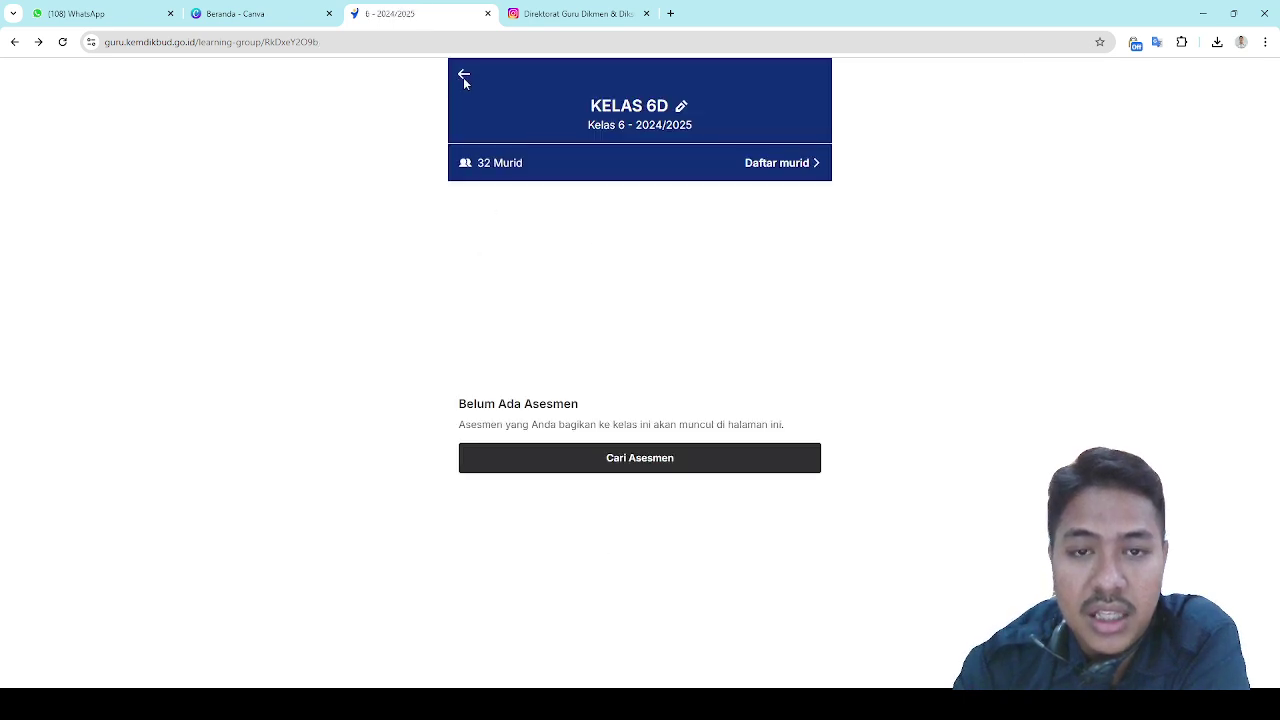
click(459, 77)
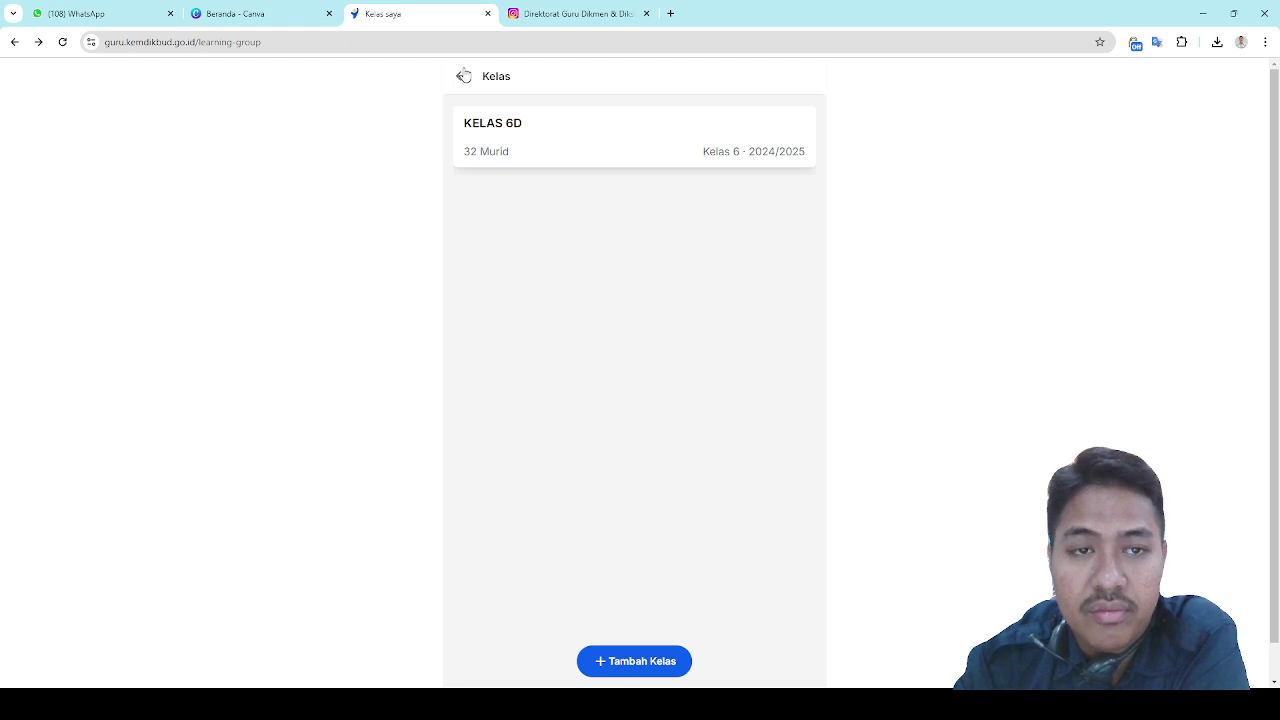
click(463, 76)
Browse the video collections in Video Inspirasi and return to the home page
scroll(632, 569, down, 4)
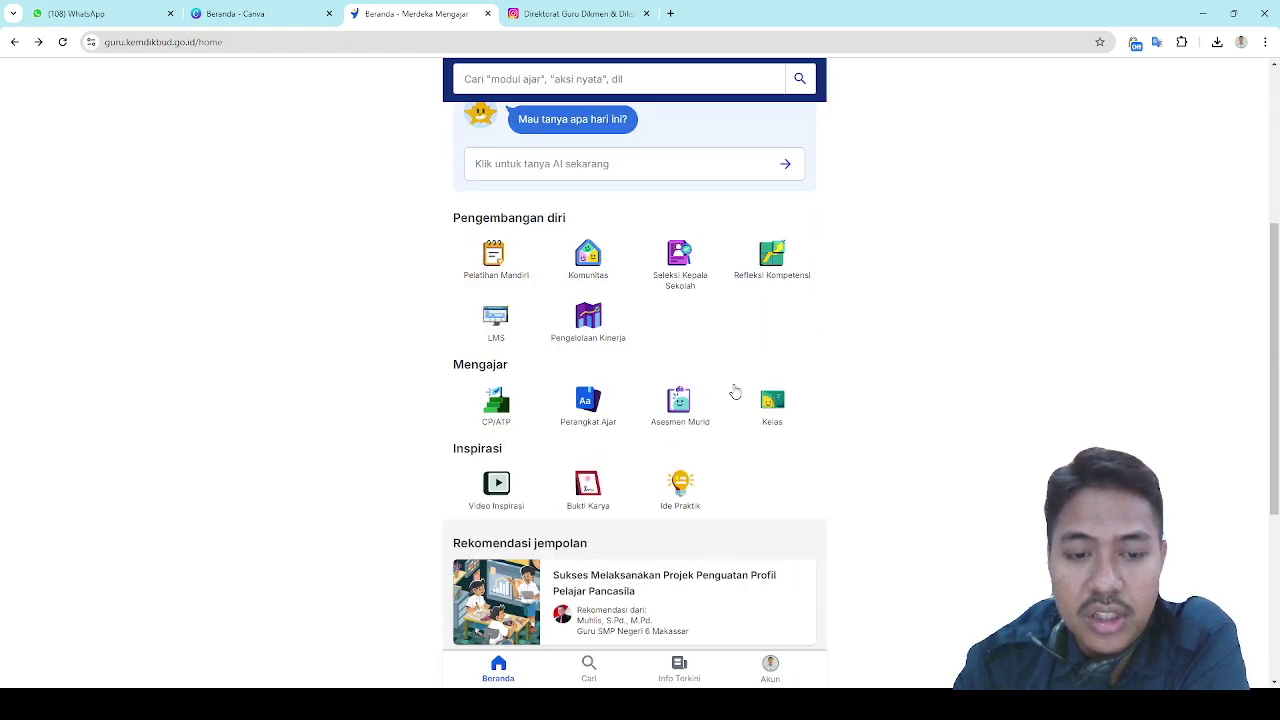
click(484, 502)
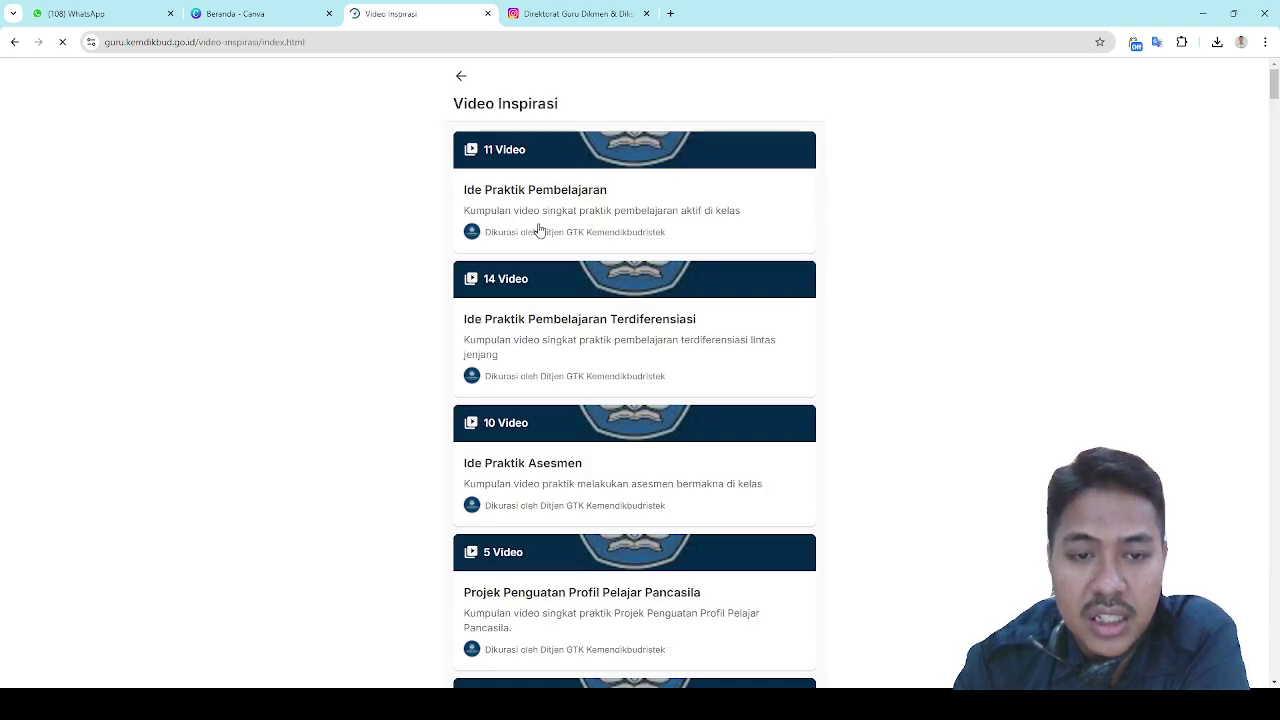
scroll(557, 466, down, 3)
scroll(558, 484, down, 15)
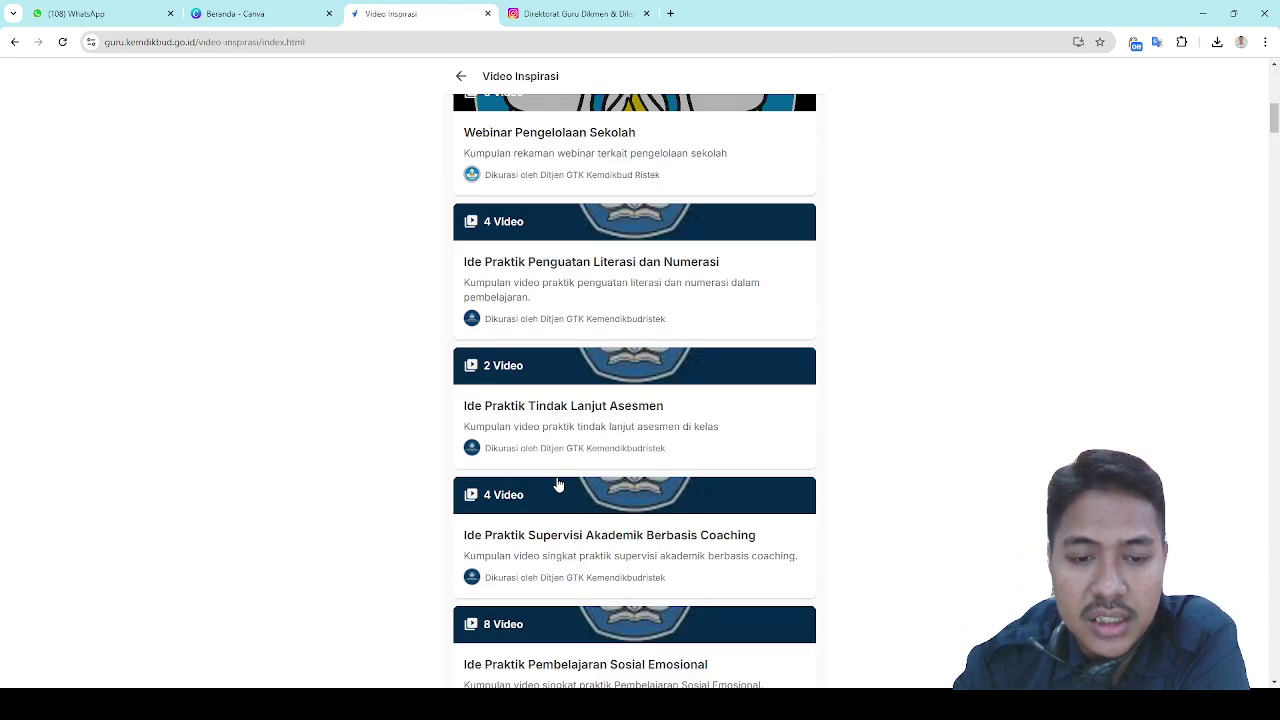
scroll(558, 472, up, 9)
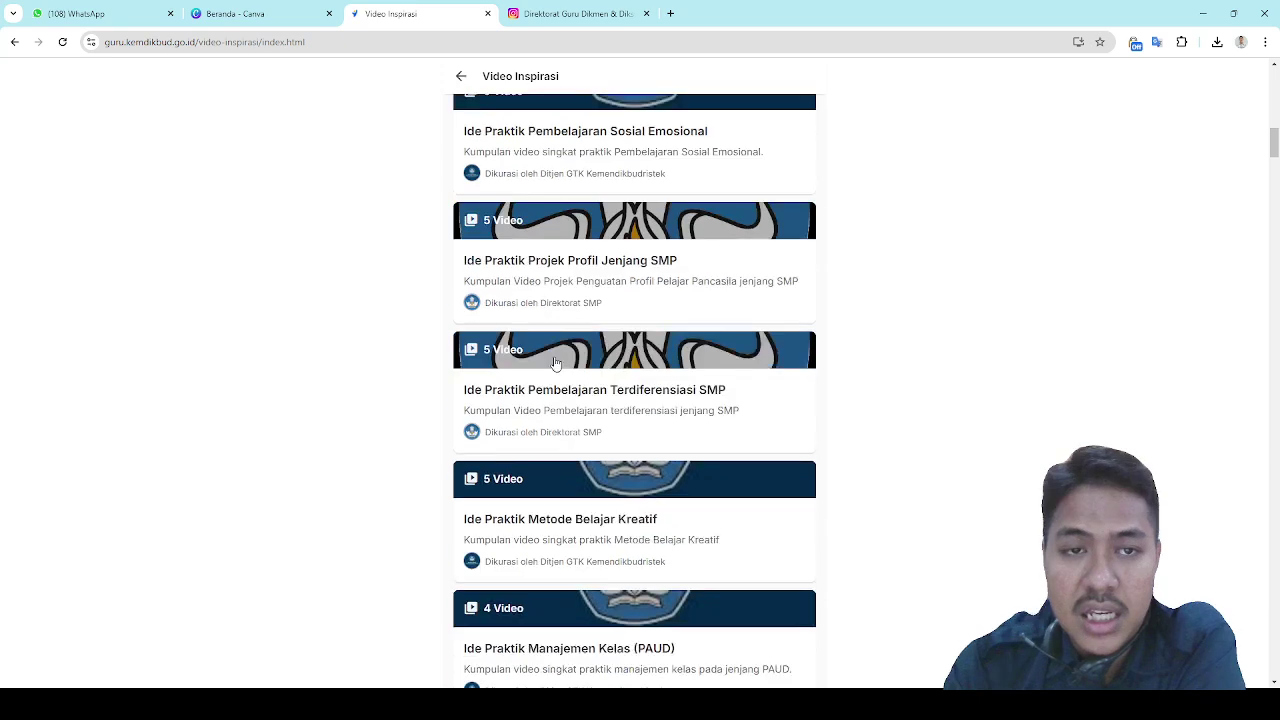
click(460, 78)
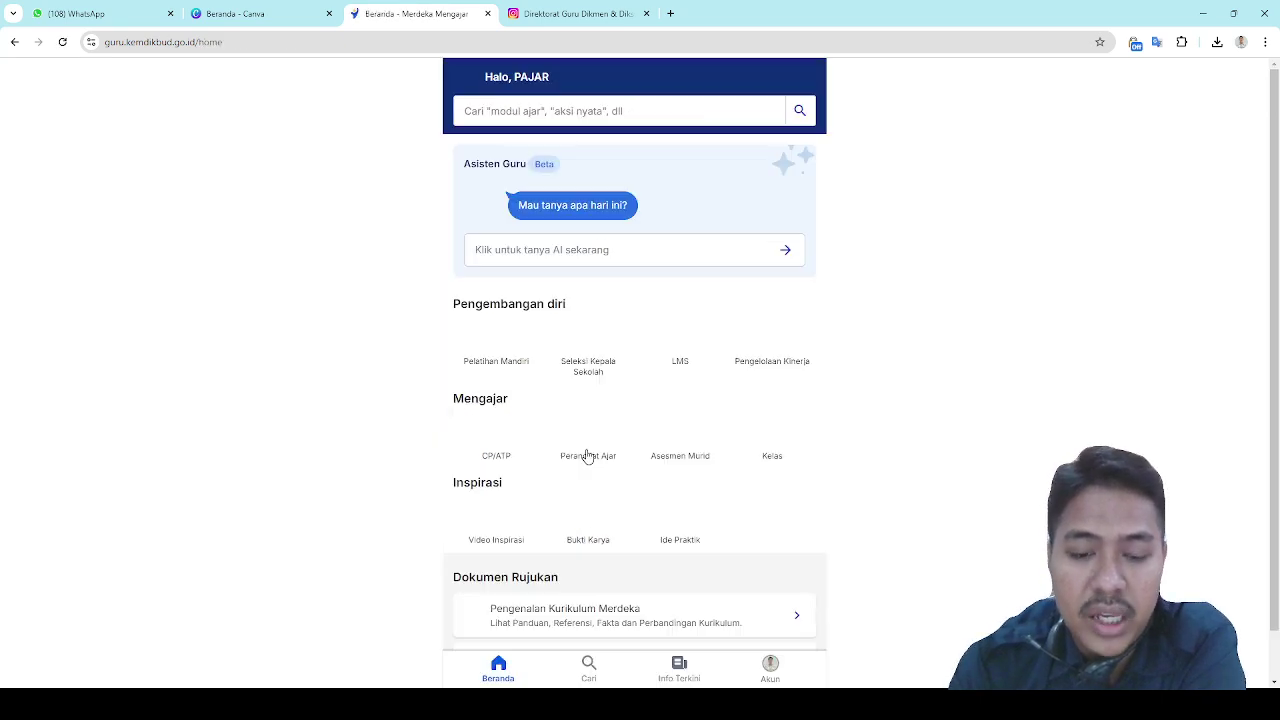
Open Bukti Karya under Inspirasi and look through the works shown in Eksplorasi
scroll(620, 480, down, 2)
scroll(628, 565, down, 1)
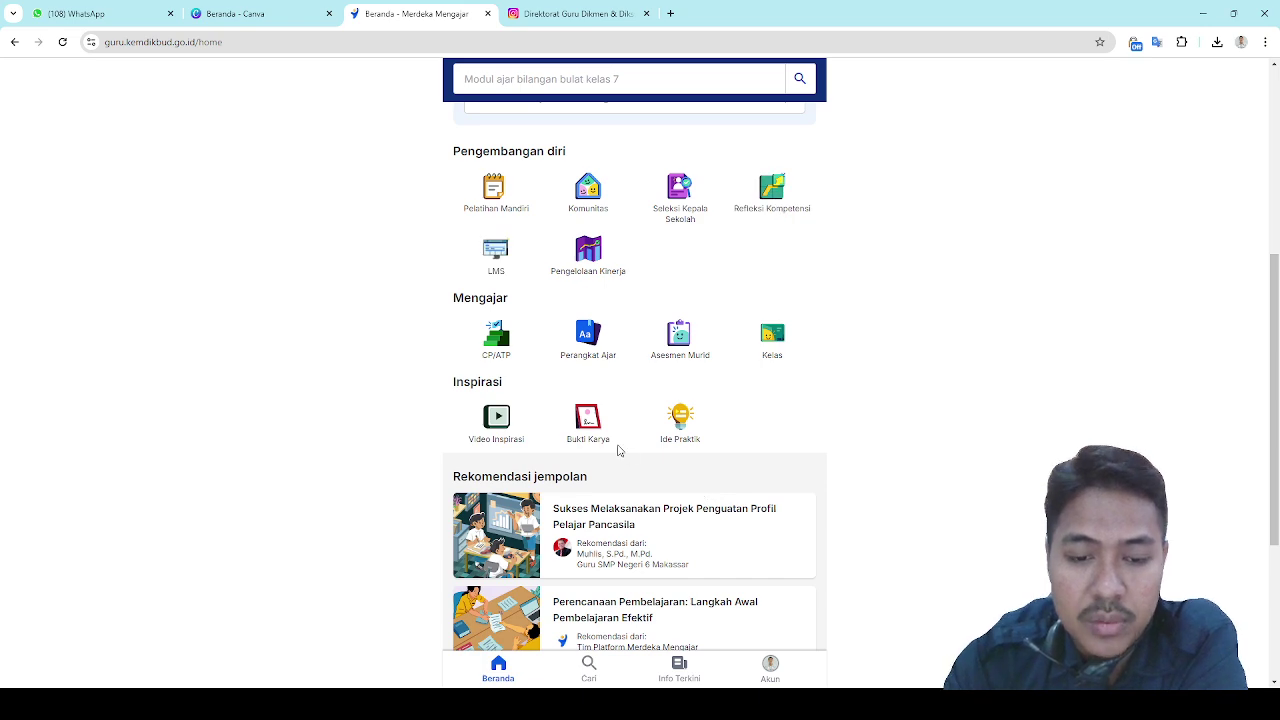
click(587, 437)
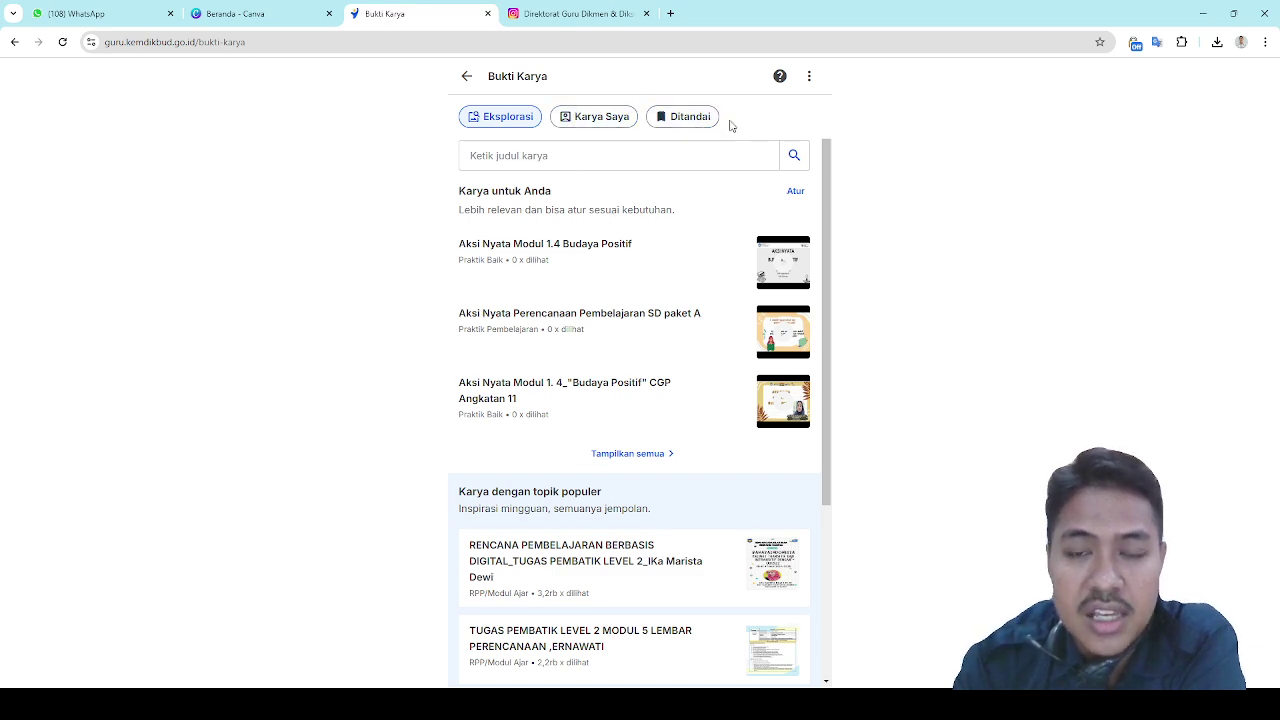
scroll(700, 560, down, 3)
scroll(700, 560, up, 3)
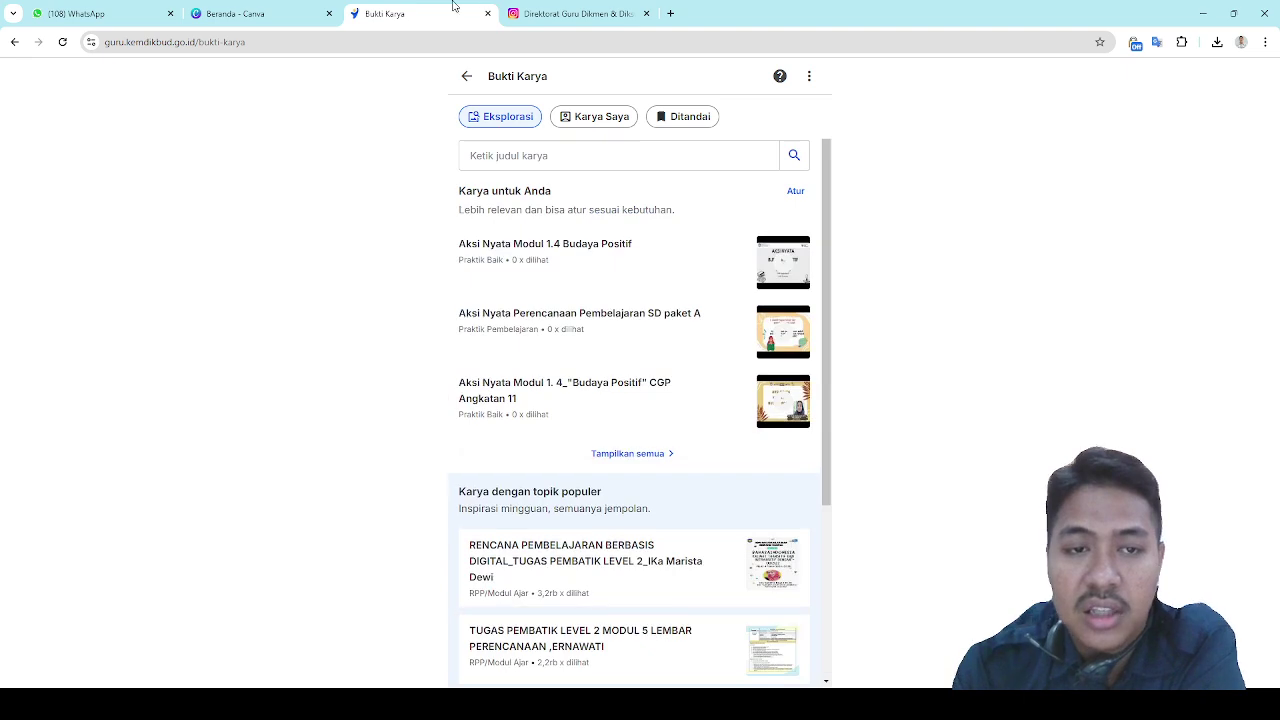
Leave Bukti Karya, look through the articles in Ide Praktik under Inspirasi, and return to the home page
click(468, 80)
scroll(654, 514, down, 4)
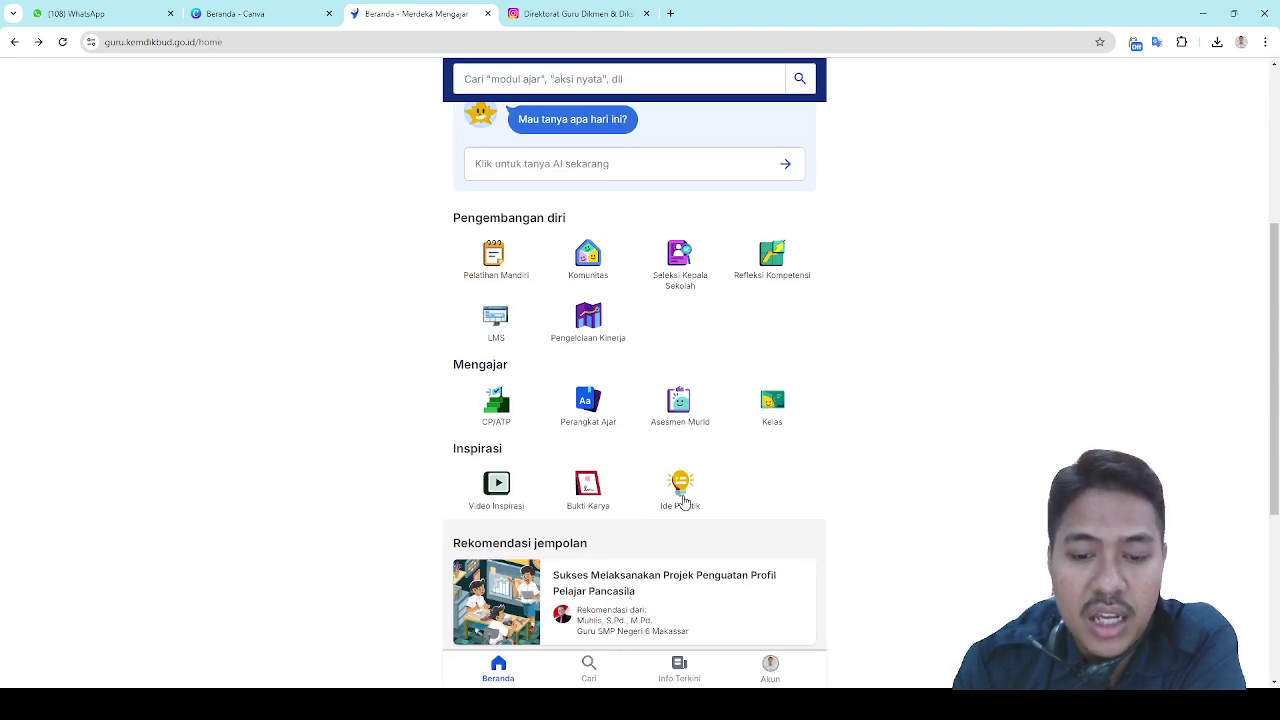
click(684, 500)
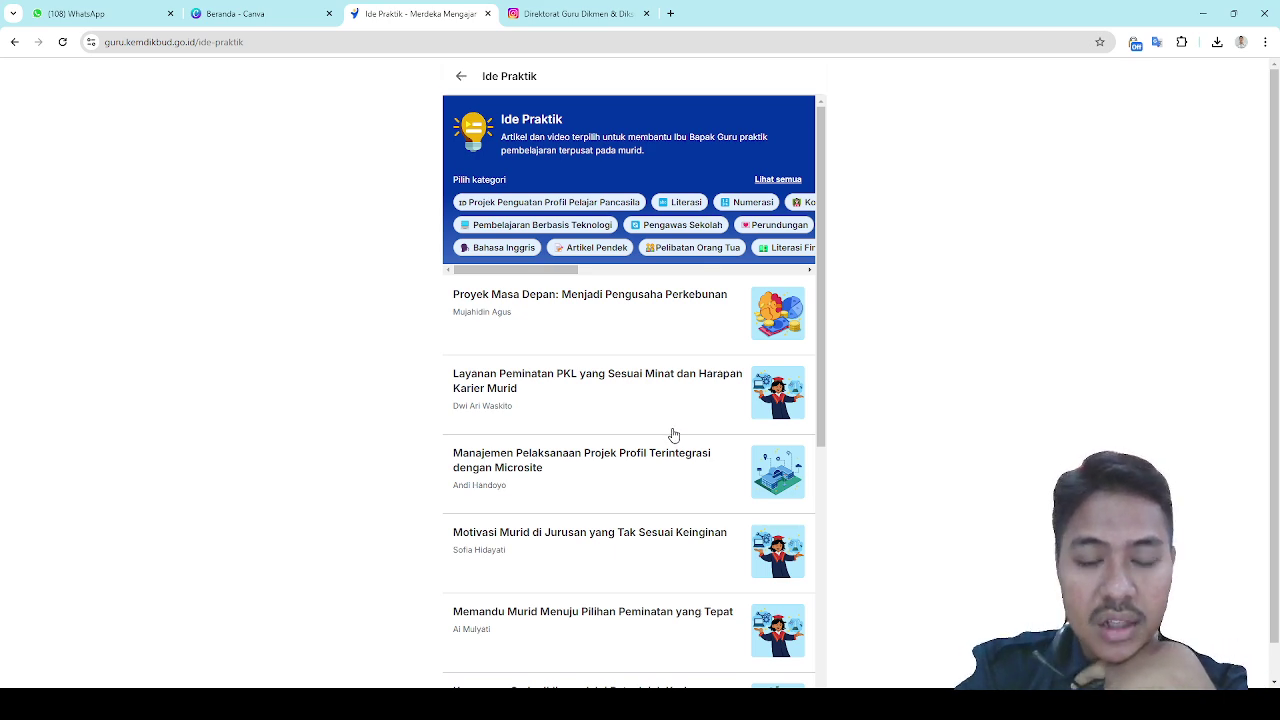
scroll(670, 440, down, 5)
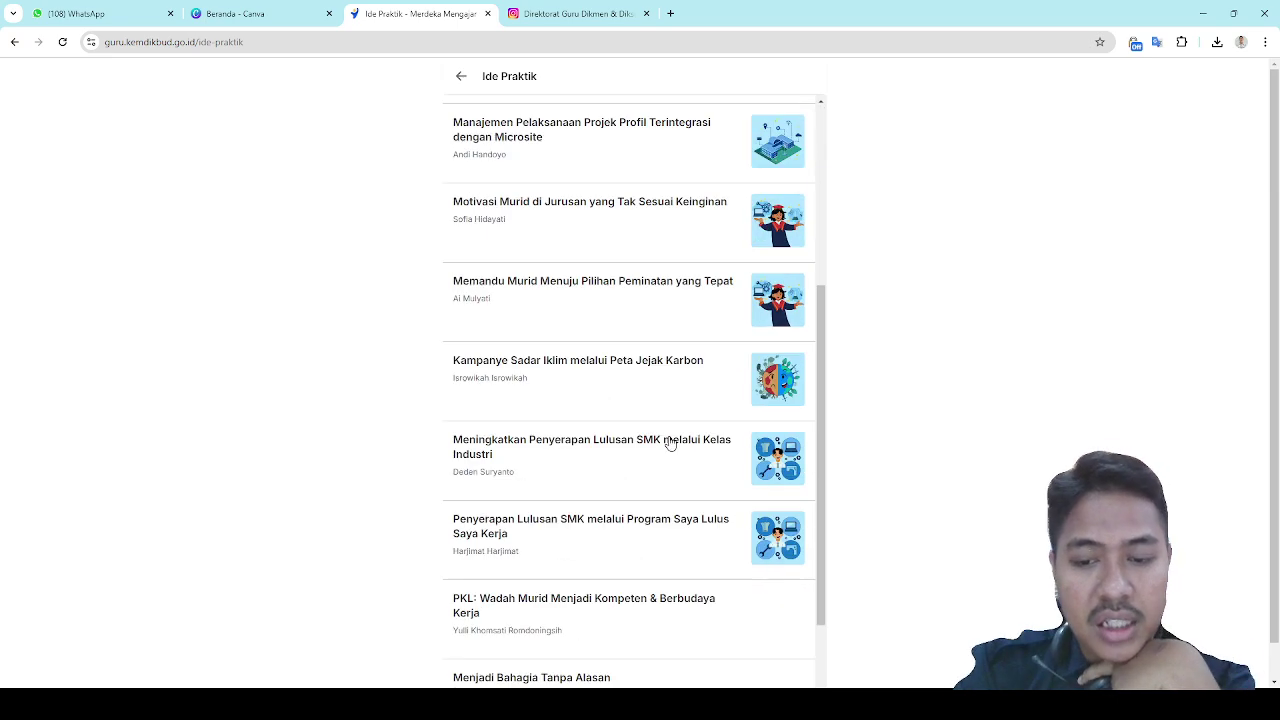
scroll(670, 442, up, 4)
scroll(670, 442, up, 2)
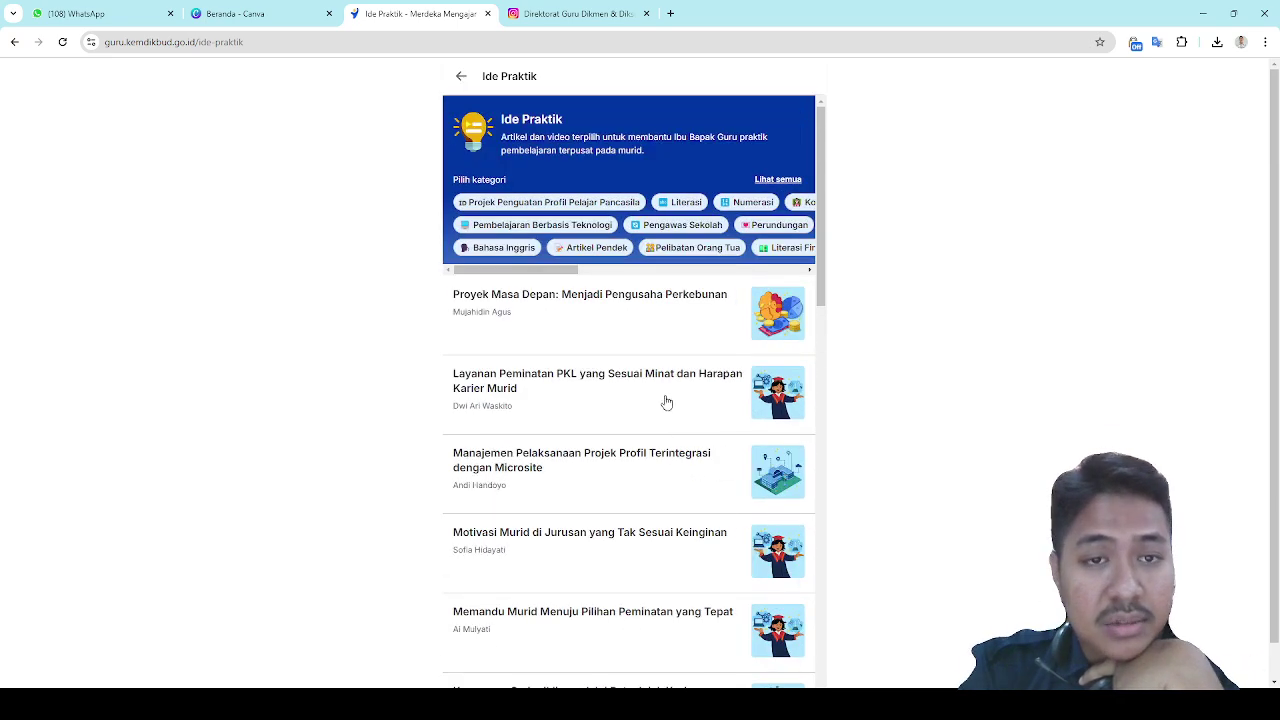
click(452, 76)
View the Pengenalan Kurikulum Merdeka page under Dokumen Rujukan, including its Ungkap Fakta questions, and return to the home page
scroll(608, 449, down, 5)
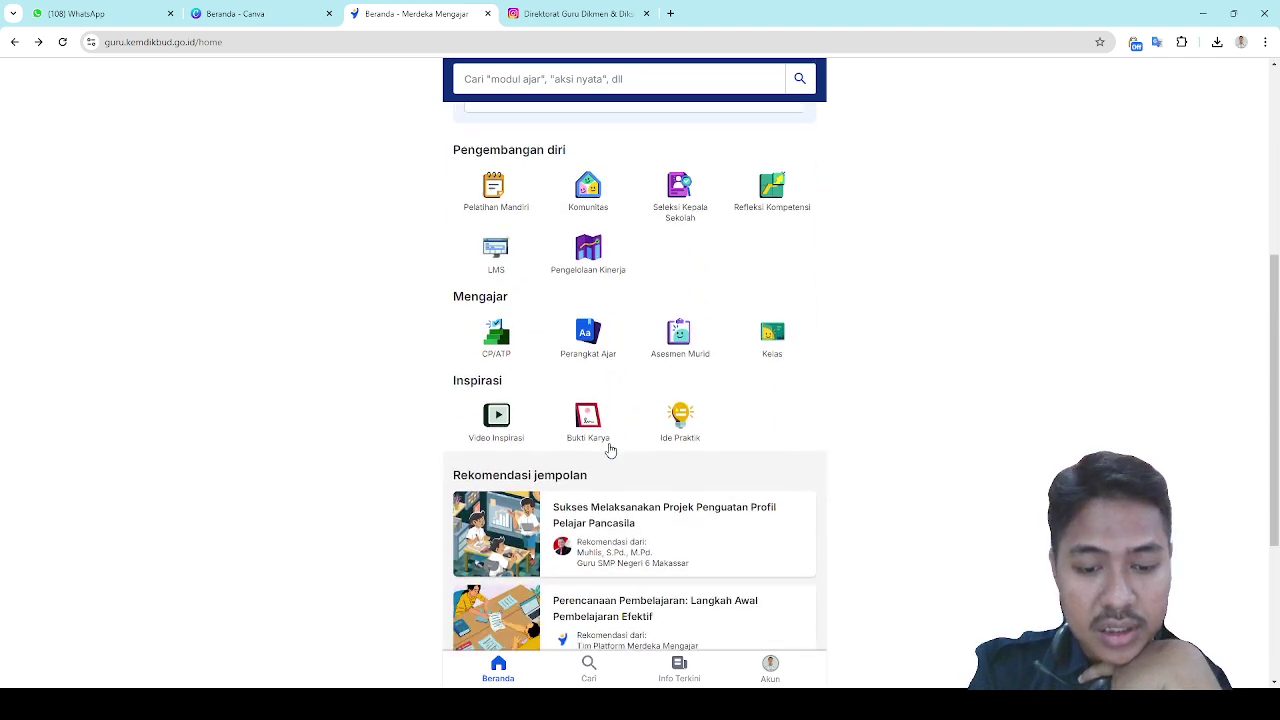
scroll(610, 449, down, 1)
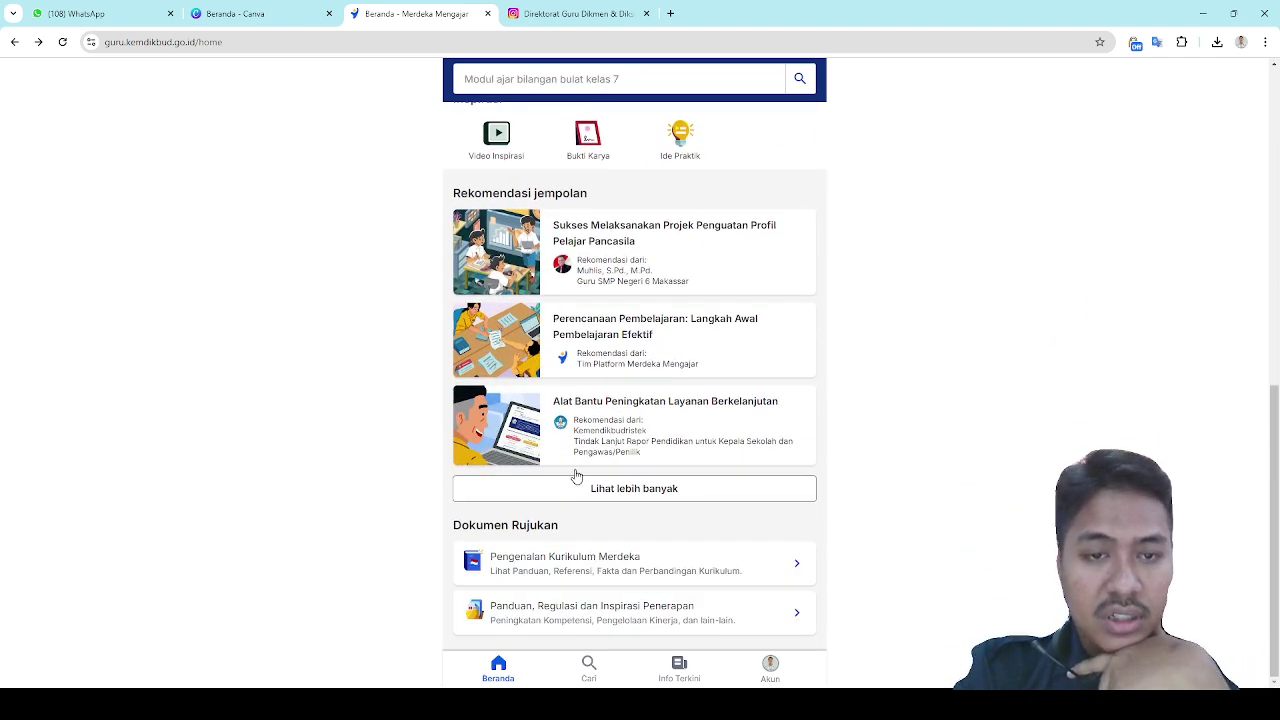
click(625, 568)
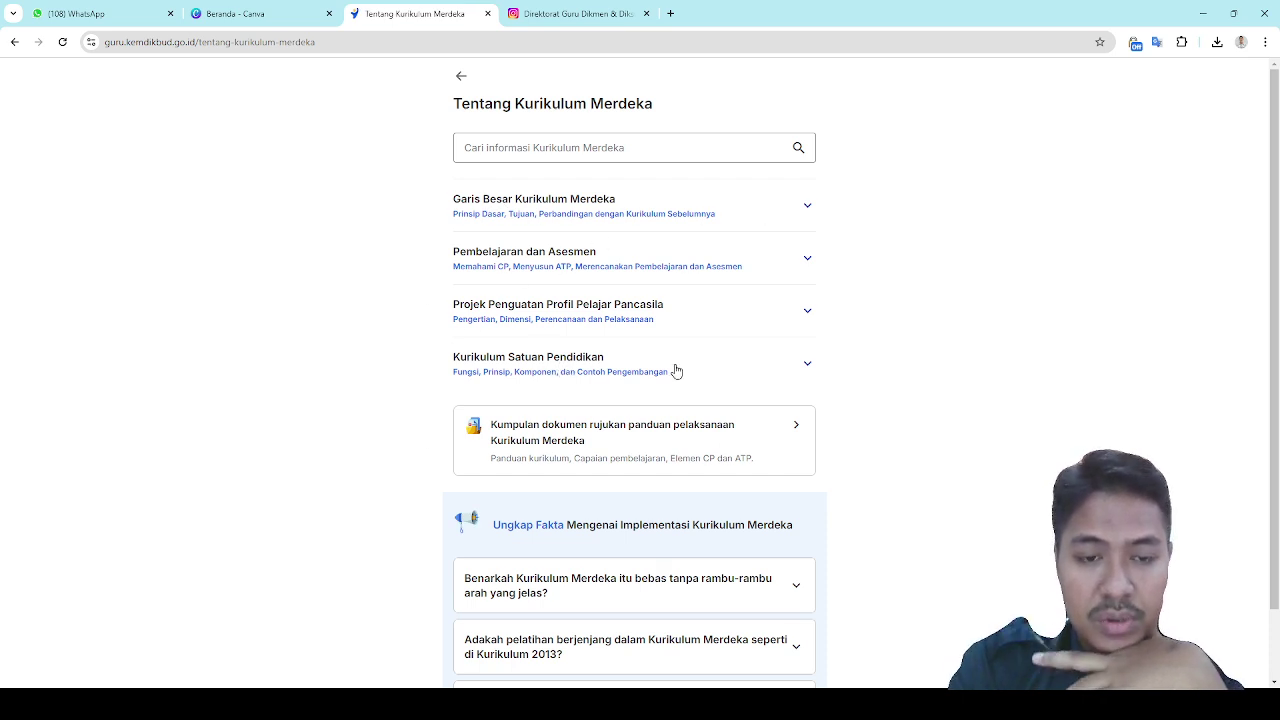
scroll(669, 440, down, 1)
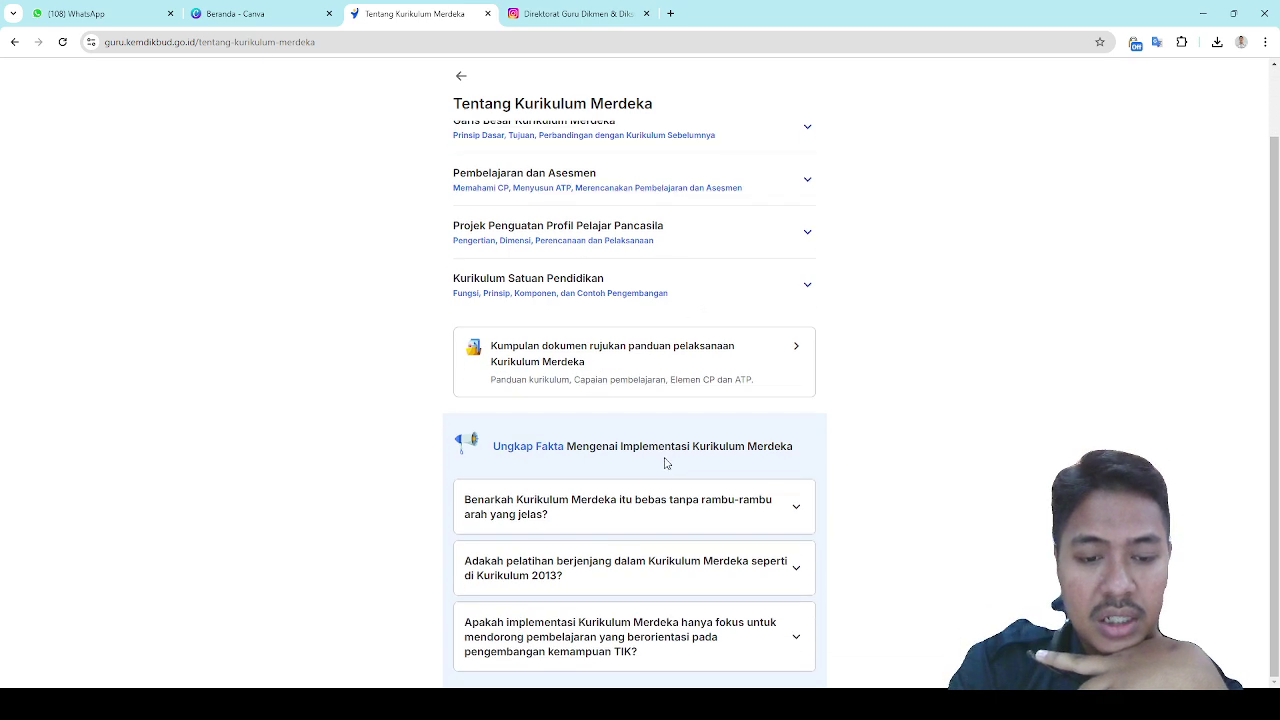
scroll(664, 460, up, 1)
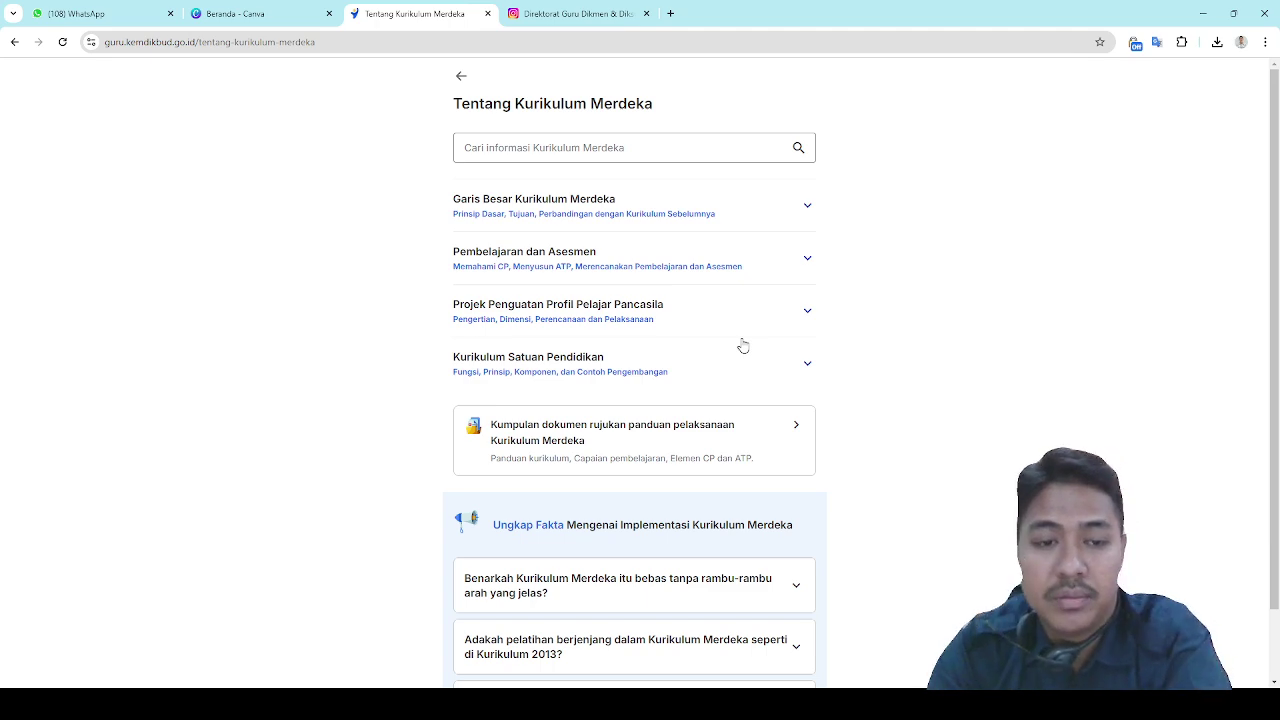
click(460, 77)
View the document categories in Panduan, Regulasi dan Inspirasi Penerapan under Dokumen Rujukan and return to the home page
scroll(678, 477, down, 7)
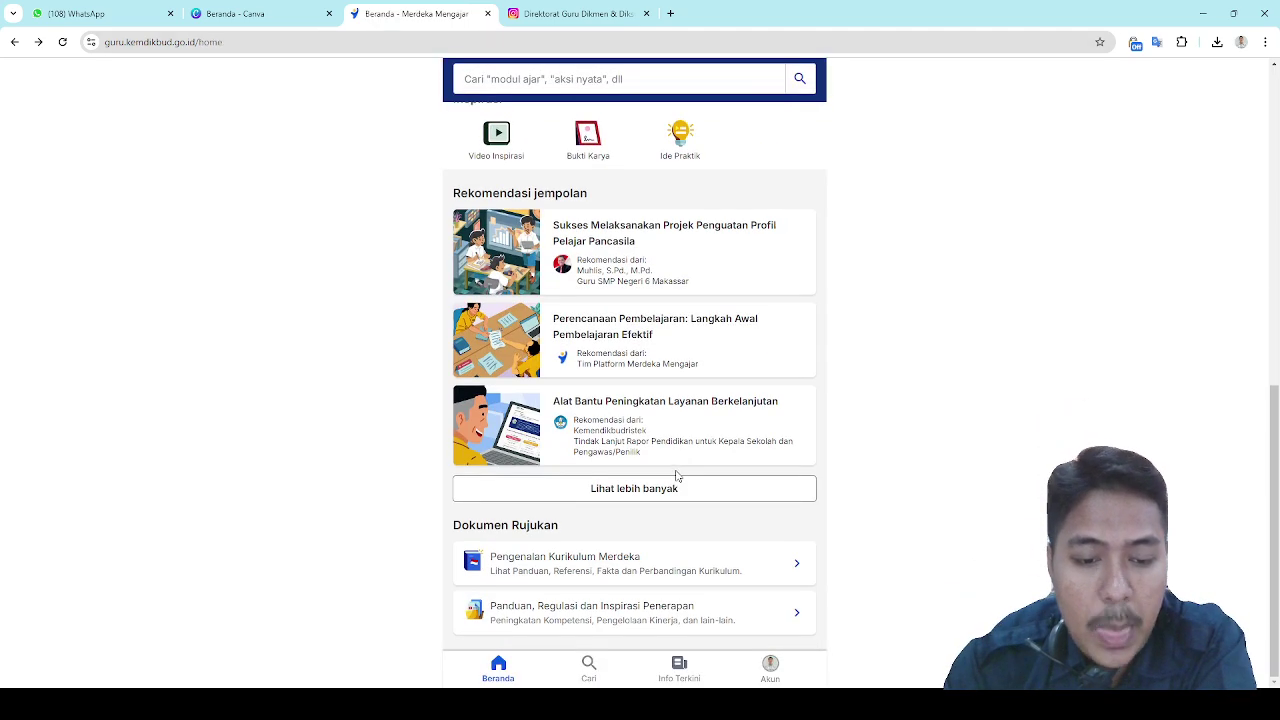
click(711, 613)
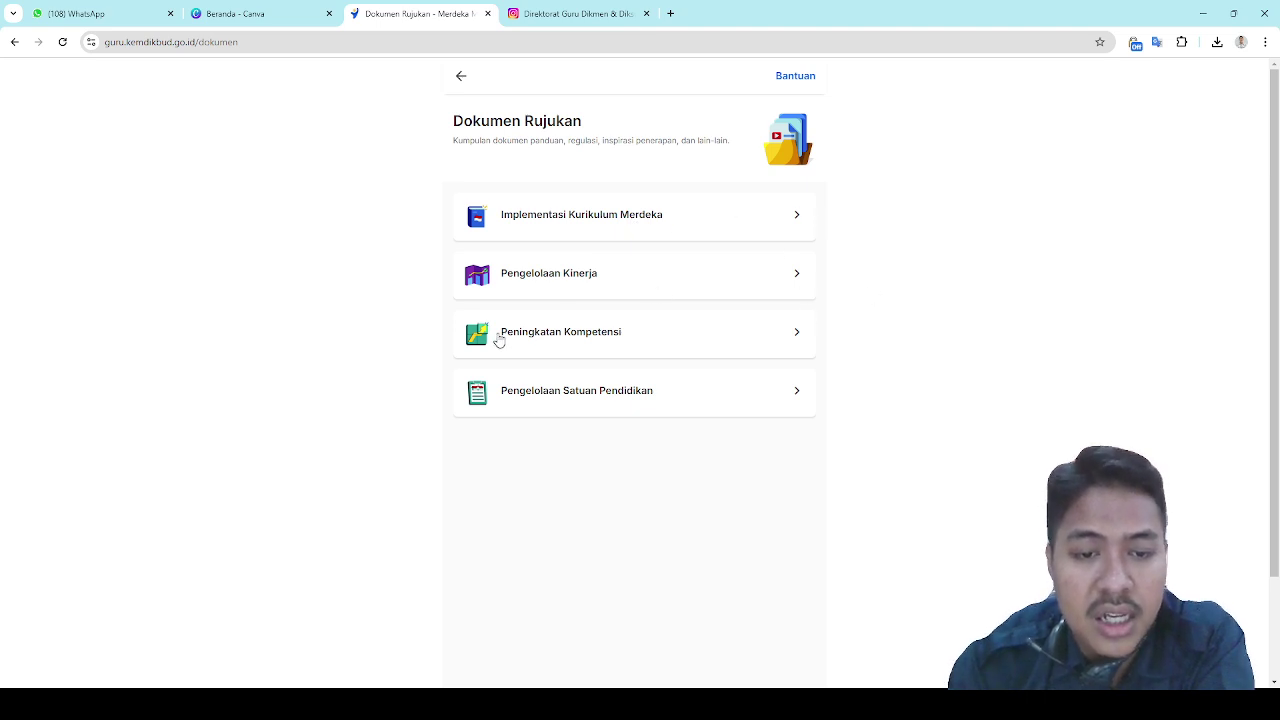
click(460, 80)
Open the platform's search page and search for "MODUL AJAR MATEMATIKA"
scroll(587, 468, down, 10)
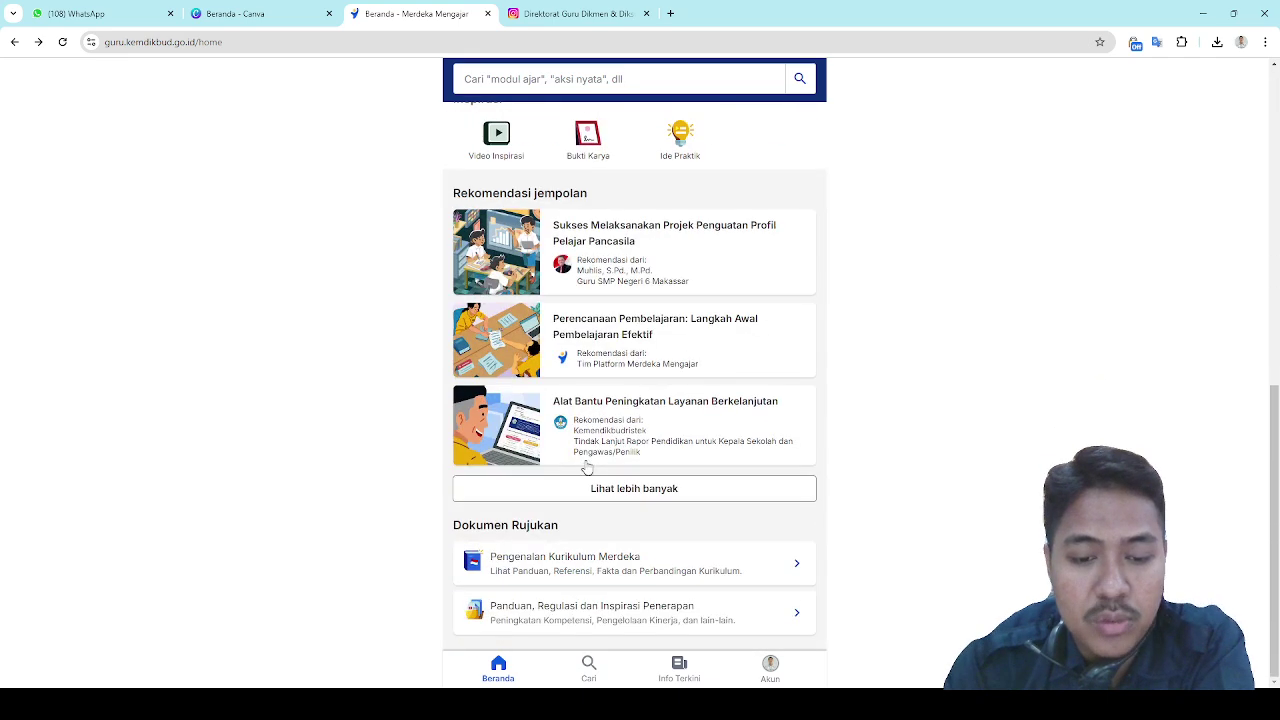
click(590, 667)
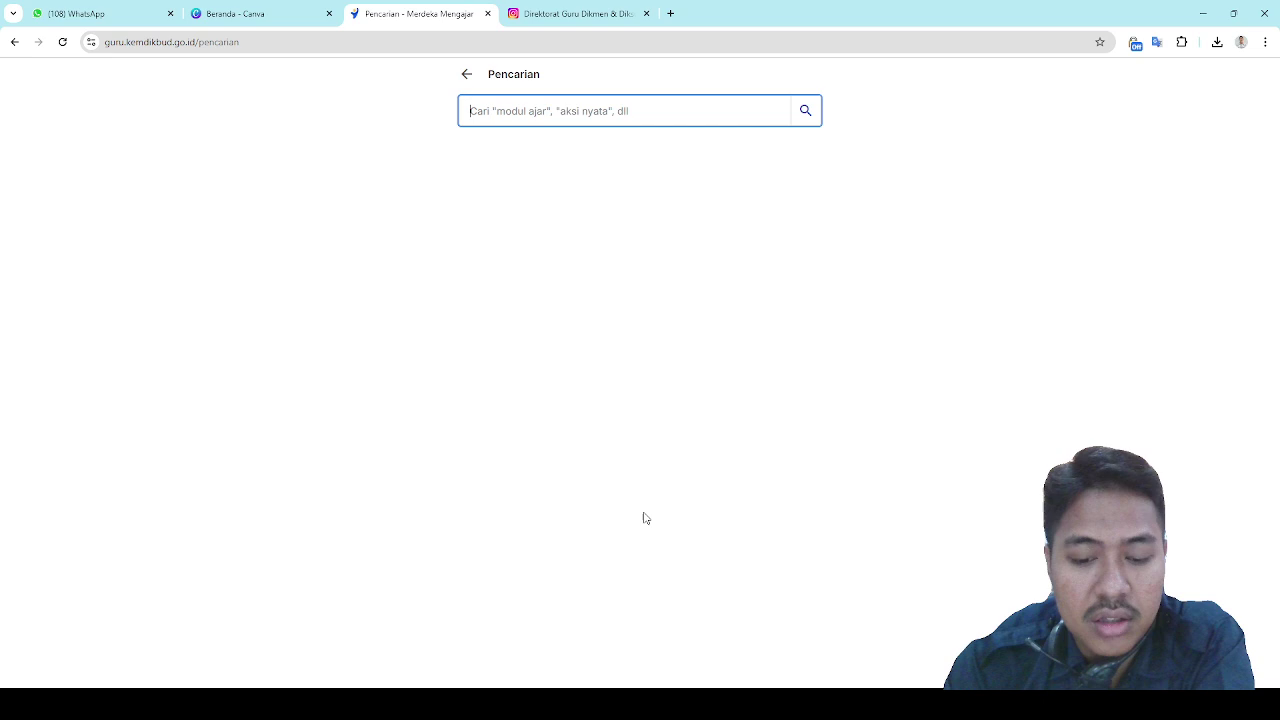
text(MODUL AJAR MATEMAT)
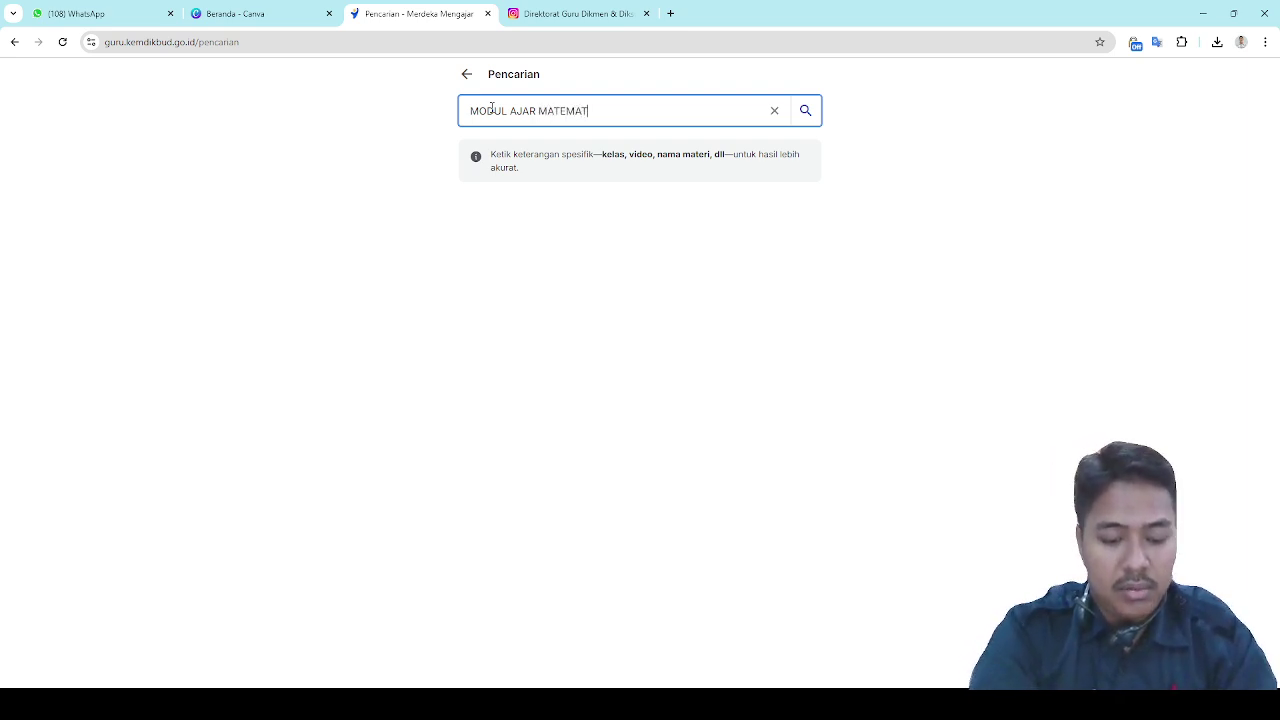
text(IKA)
key(Return)
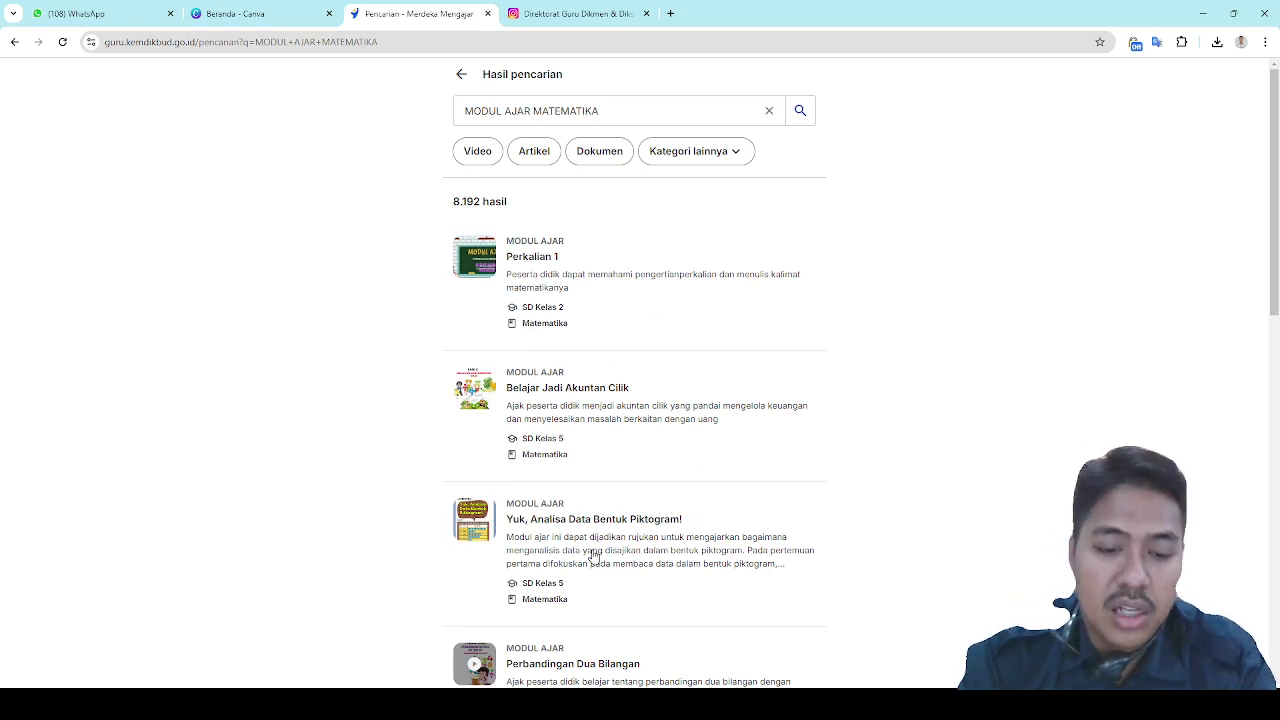
Open the search query on the results page for editing
click(617, 111)
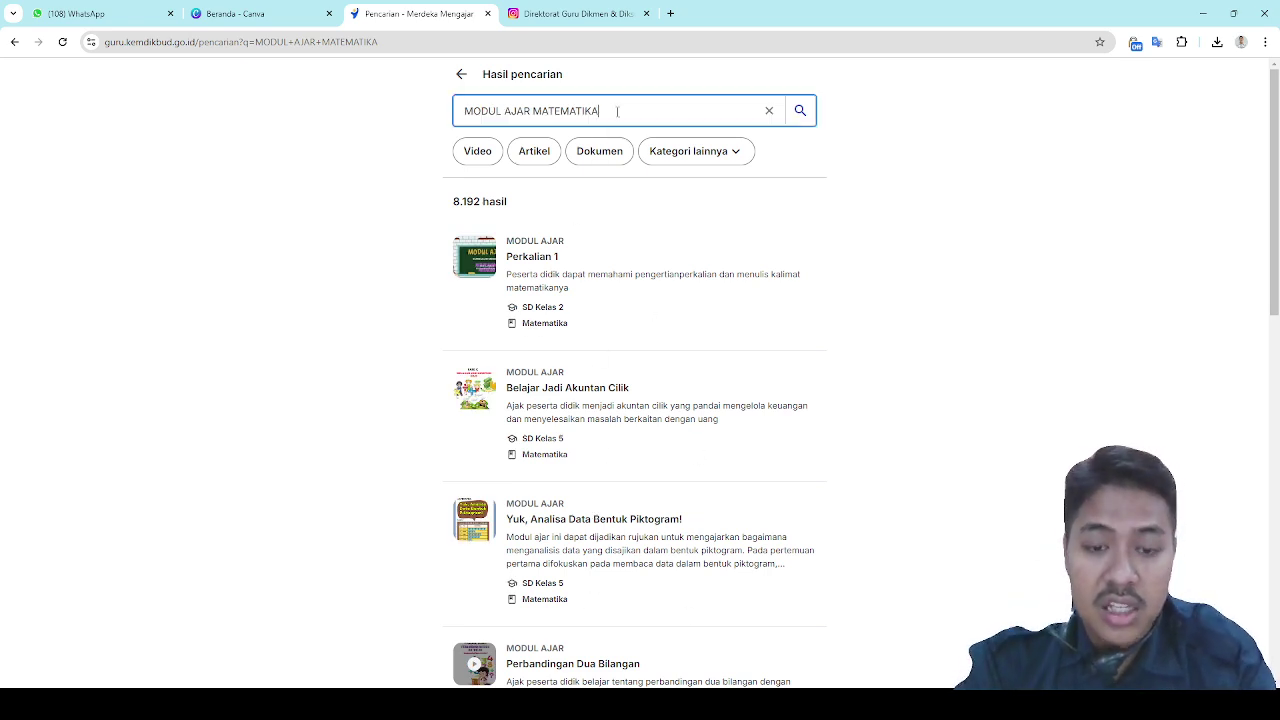